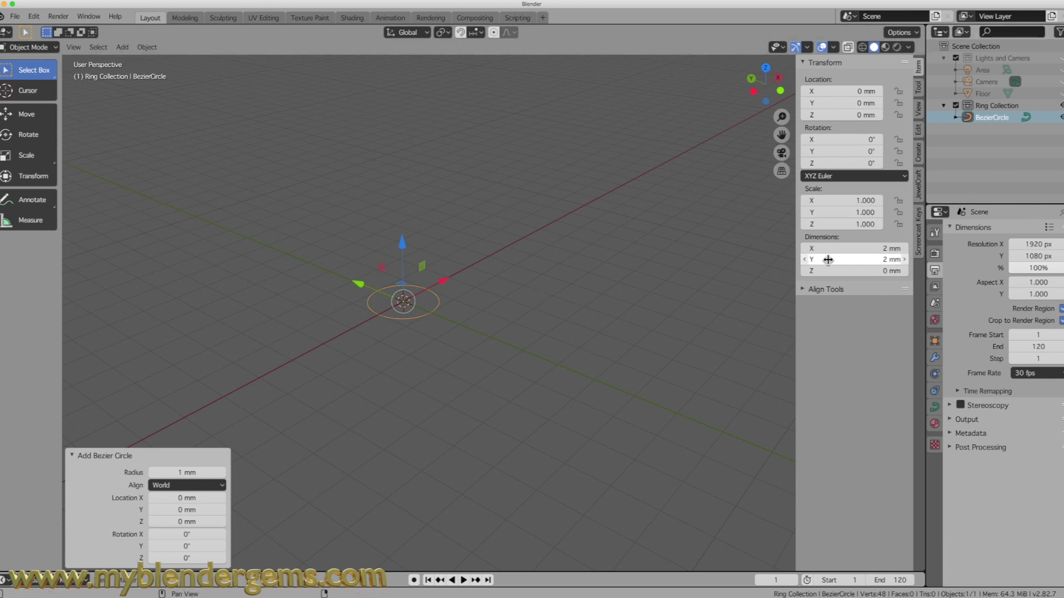
Set the Bezier circle's X and Y dimensions to 17 mm each.
{"action": "double_click", "coordinate": [852, 253]}
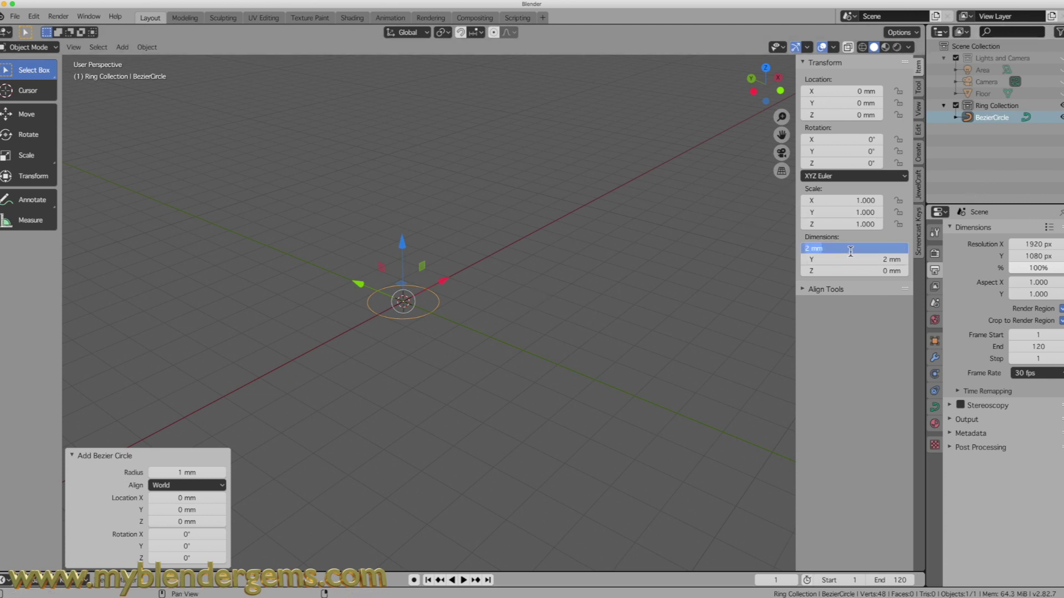
{"action": "type", "text": "17"}
{"action": "key", "text": "Tab"}
{"action": "type", "text": "17"}
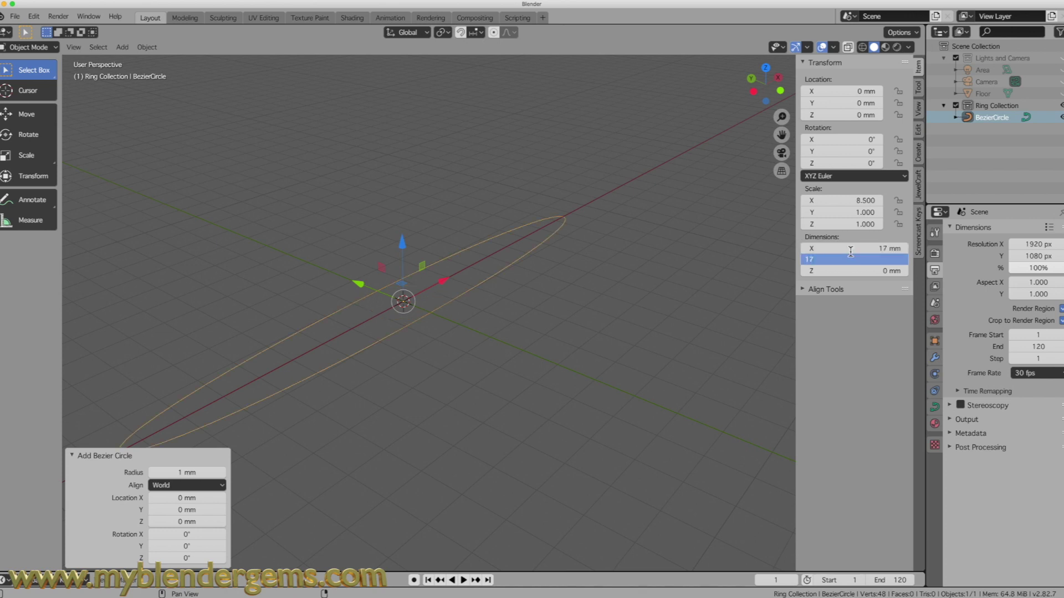
{"action": "key", "text": "Tab"}
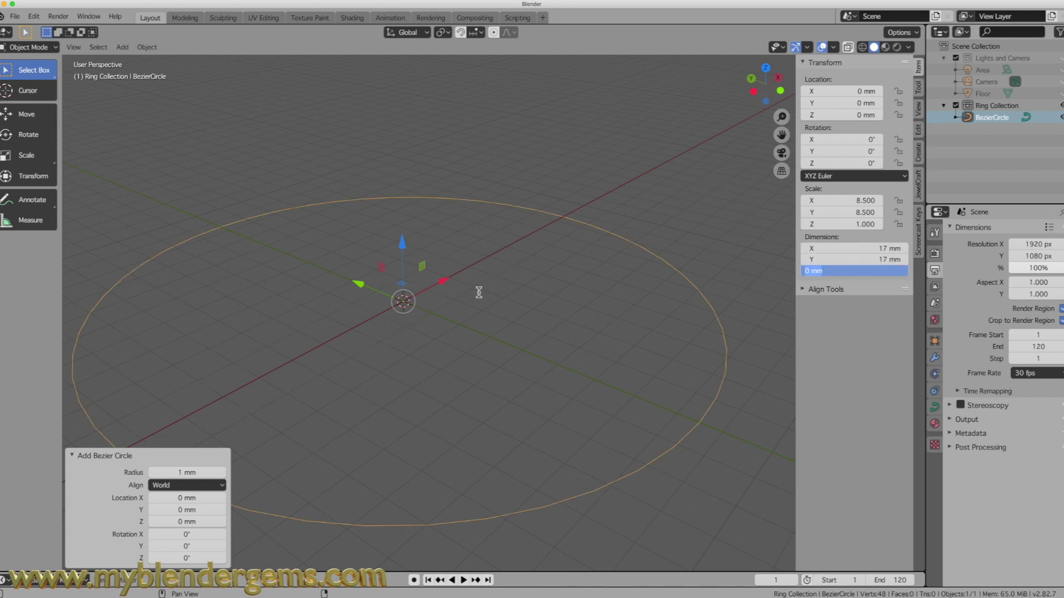
{"action": "key", "text": "Return"}
Rotate the Bezier circle 90° about the global X axis so it stands upright.
{"action": "scroll", "coordinate": [431, 331], "scroll_direction": "down", "scroll_amount": 3}
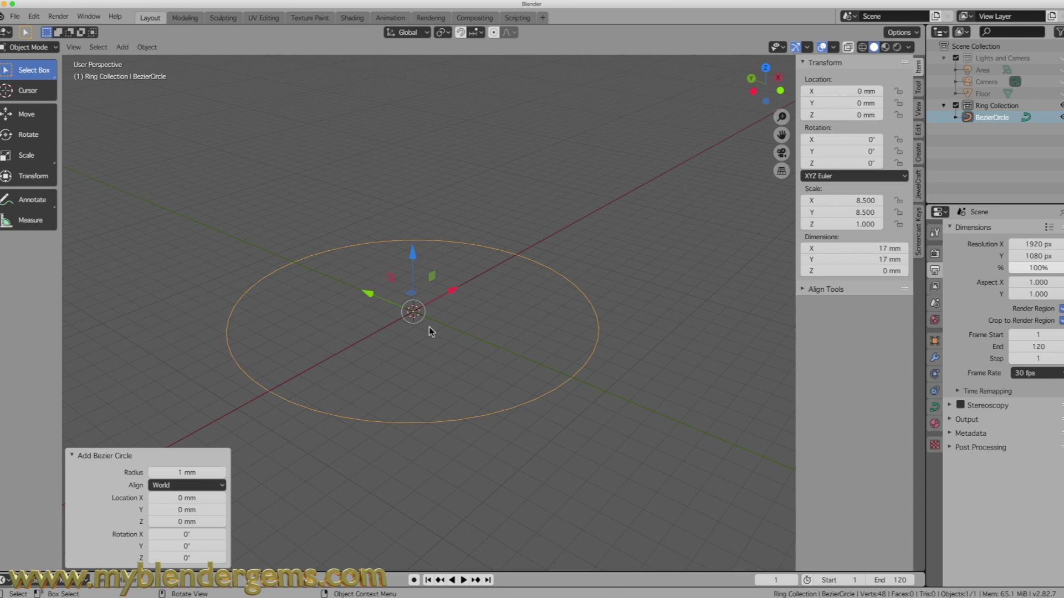
{"action": "type", "text": "rx90"}
{"action": "key", "text": "Return"}
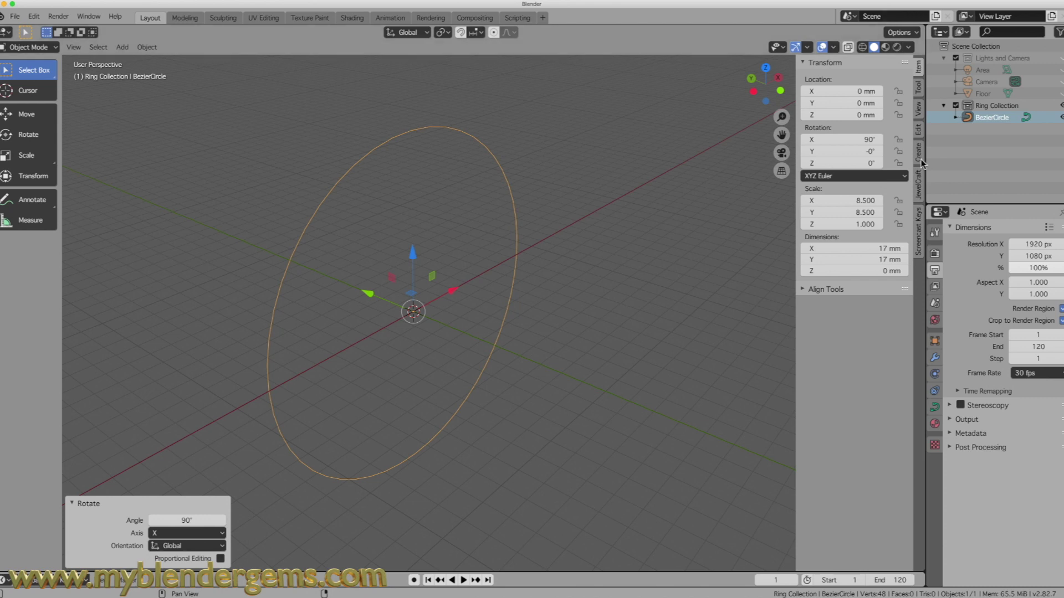
Enable the Screencast Keys overlay and clear the current object selection.
{"action": "left_click", "coordinate": [920, 251]}
{"action": "left_click", "coordinate": [815, 59]}
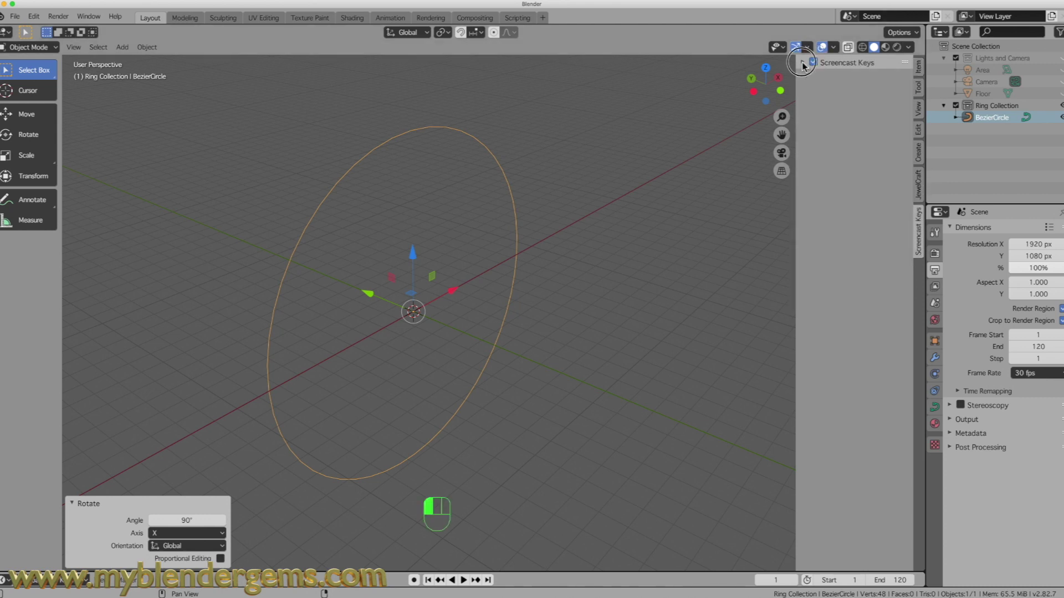
{"action": "left_click", "coordinate": [528, 345]}
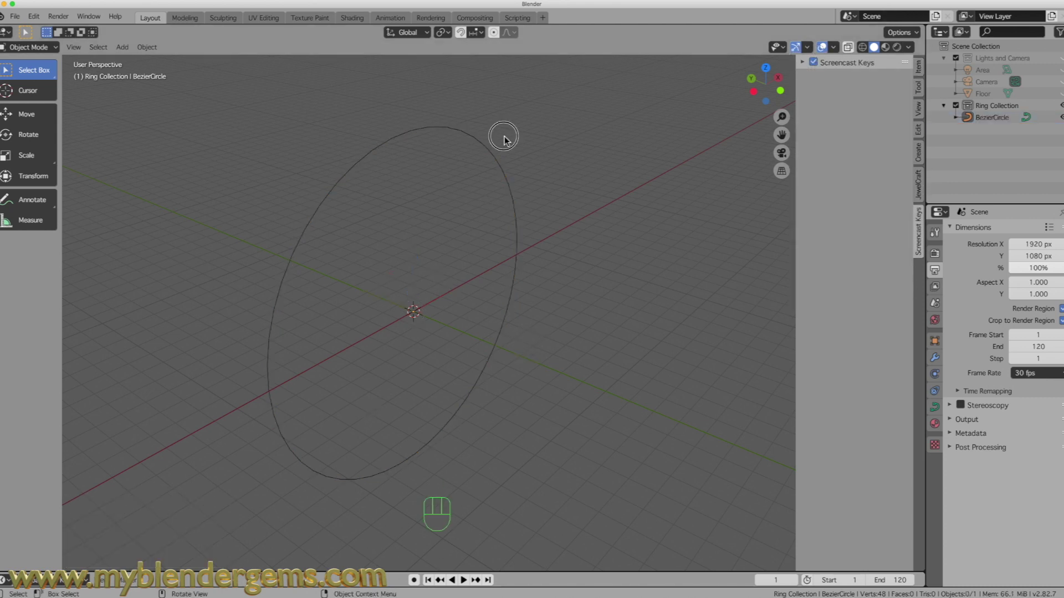
Apply All Transforms to the Bezier circle and leave the circle selected.
{"action": "left_click", "coordinate": [495, 151]}
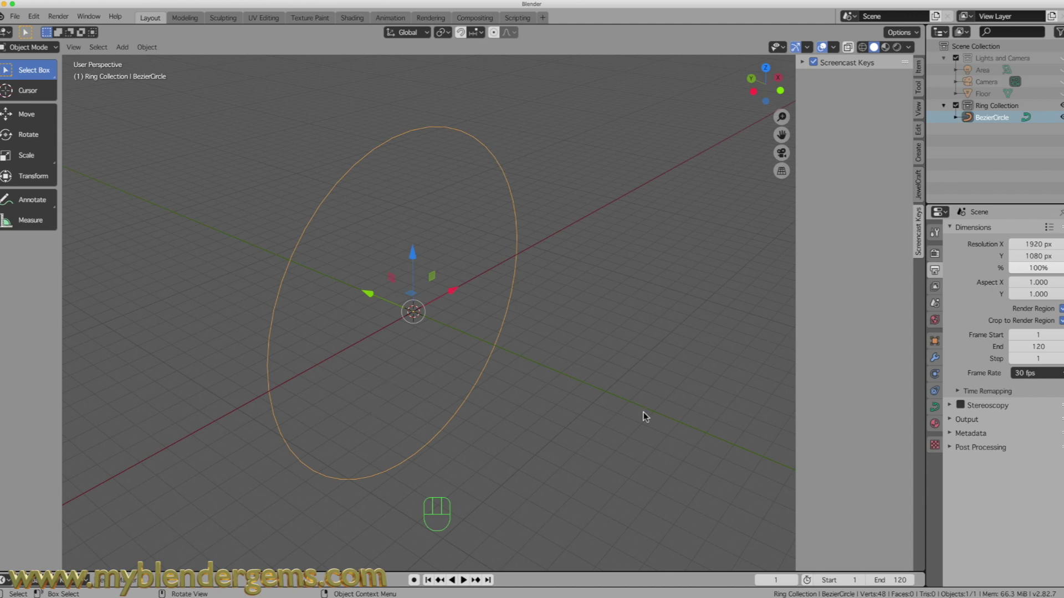
{"action": "key", "text": "ctrl+a"}
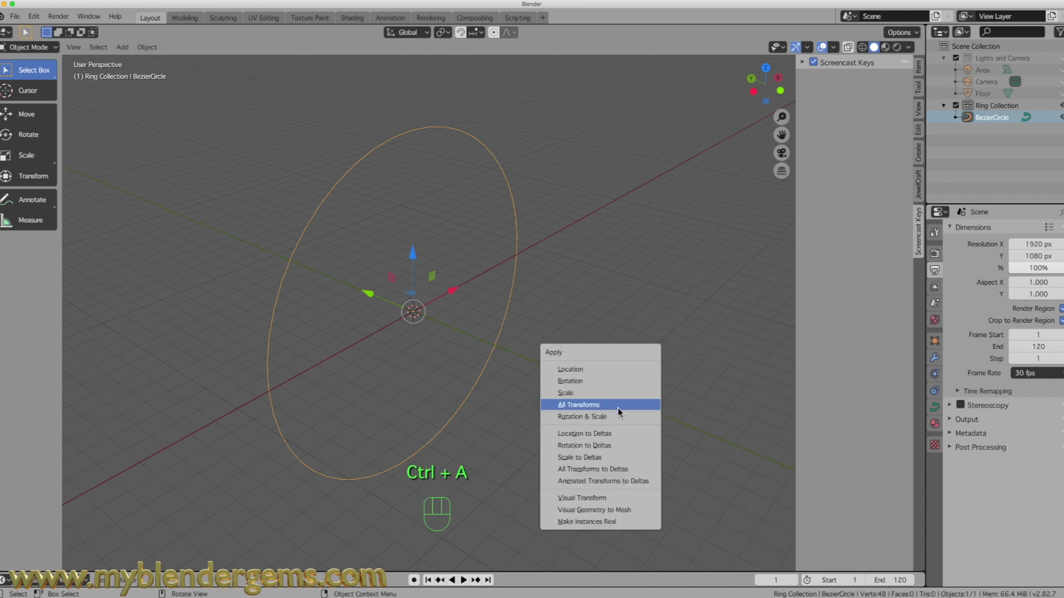
{"action": "left_click", "coordinate": [584, 410]}
{"action": "left_click", "coordinate": [560, 377]}
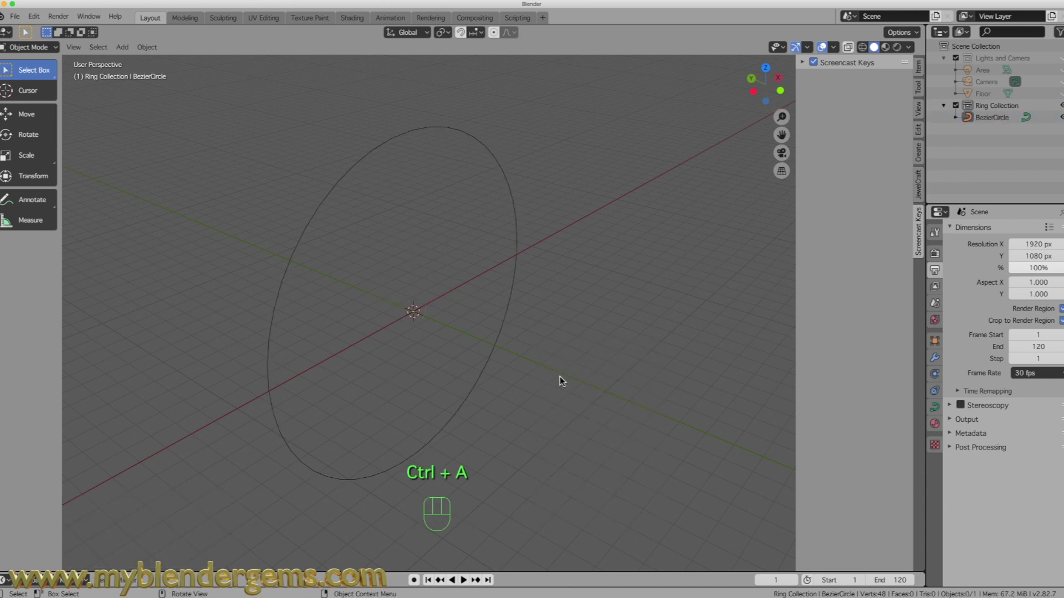
{"action": "left_click", "coordinate": [495, 340]}
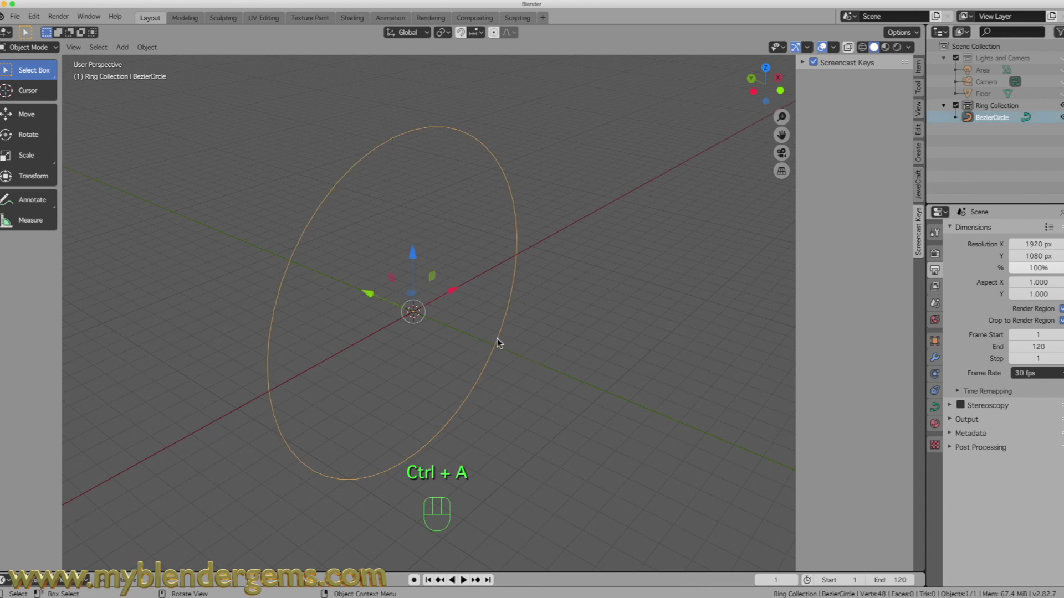
In Edit Mode, move the +X handle of the circle's topmost control point about 3.96 mm along Y, working in top view.
{"action": "middle_click_drag", "start_coordinate": [383, 340], "coordinate": [461, 181]}
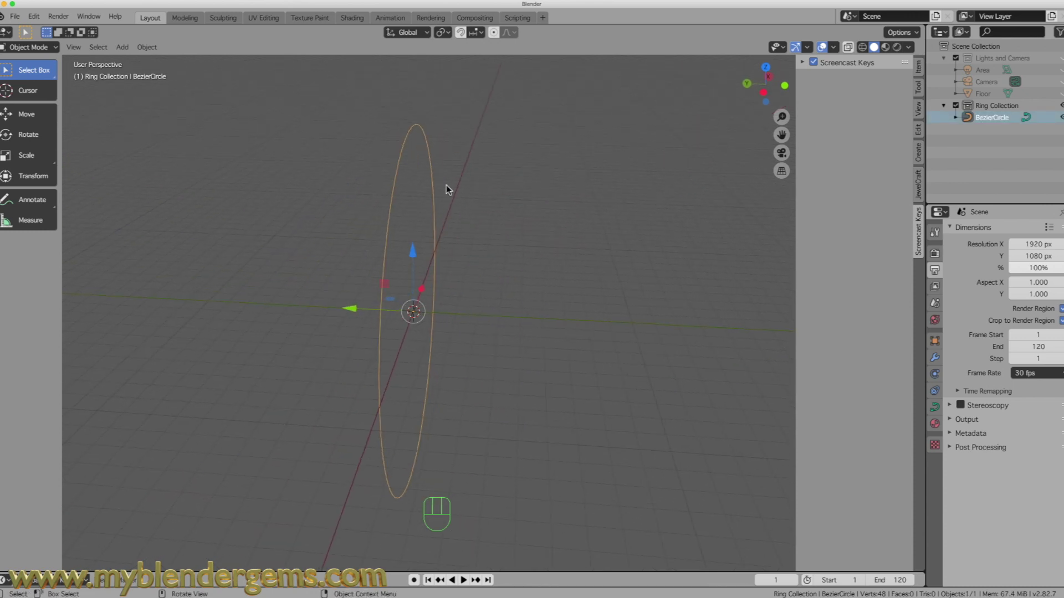
{"action": "middle_click_drag", "start_coordinate": [490, 186], "coordinate": [417, 148]}
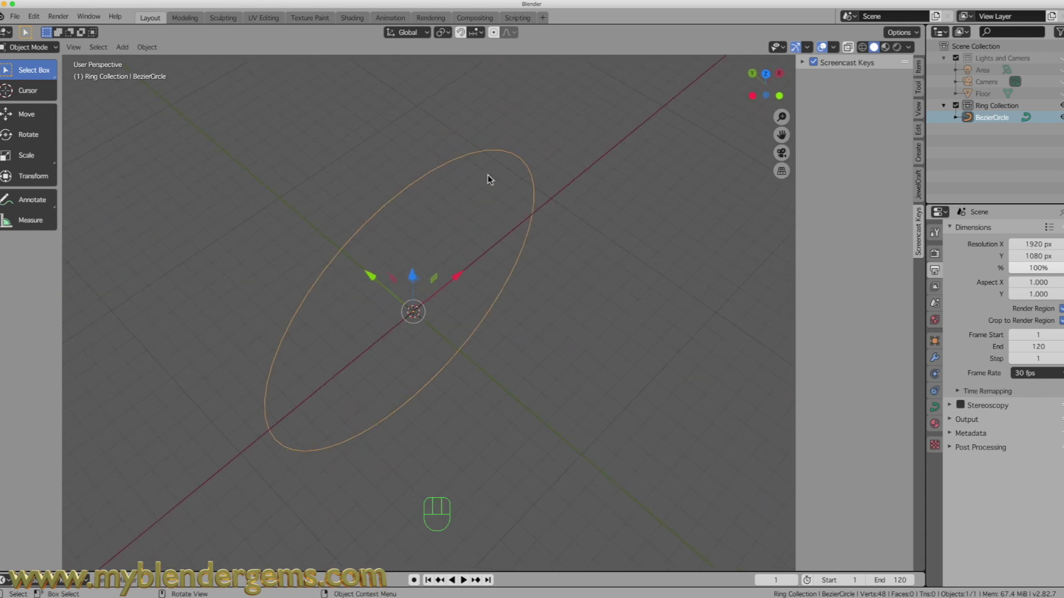
{"action": "key", "text": "Tab"}
{"action": "middle_click_drag", "start_coordinate": [355, 282], "coordinate": [330, 259]}
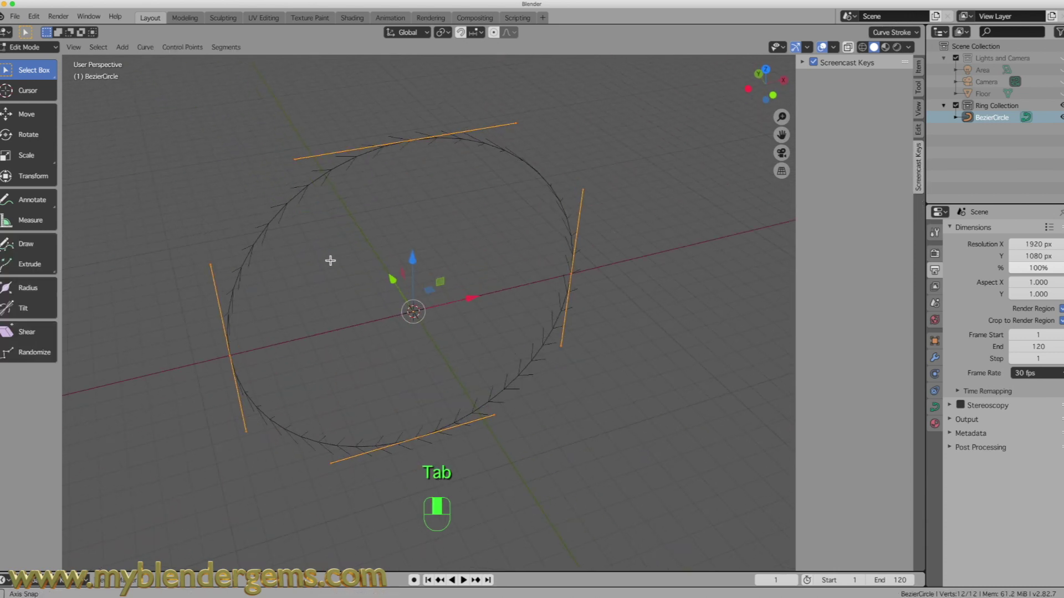
{"action": "left_click", "coordinate": [298, 162]}
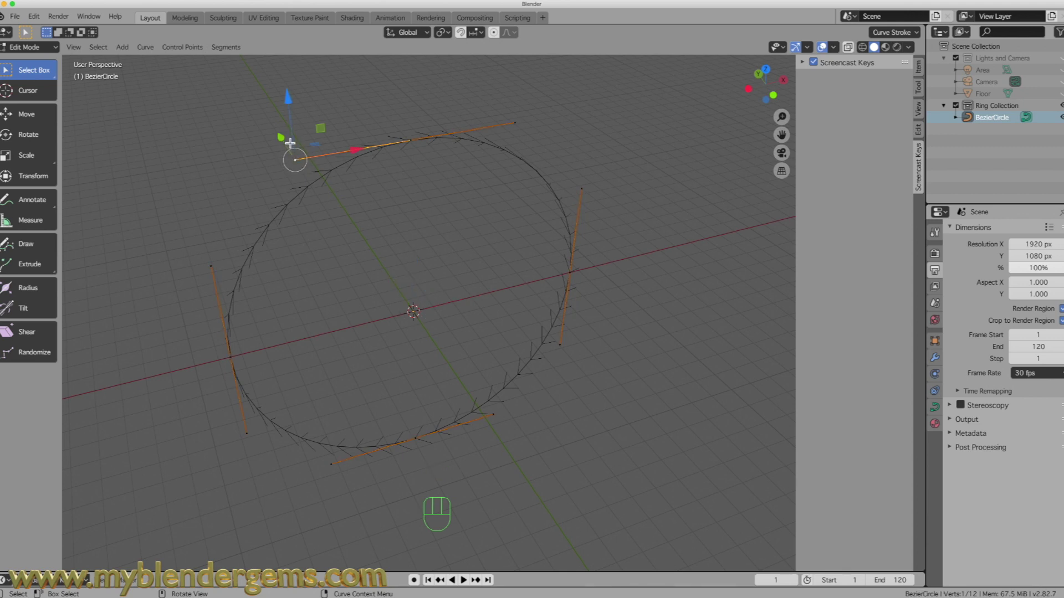
{"action": "left_click", "coordinate": [516, 126]}
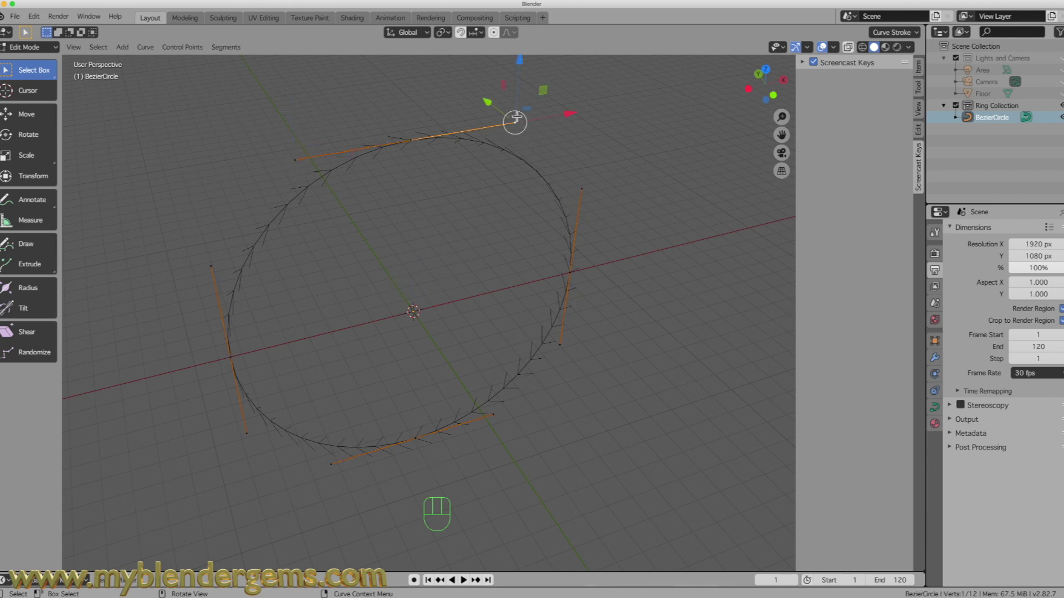
{"action": "scroll", "coordinate": [504, 272], "scroll_direction": "up", "scroll_amount": 2}
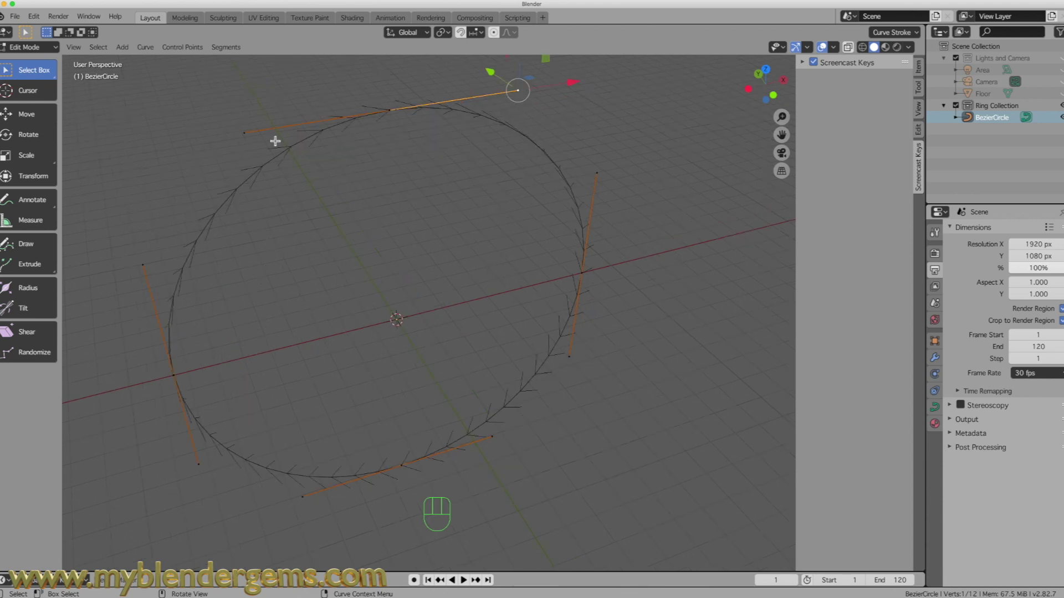
{"action": "scroll", "coordinate": [520, 260], "scroll_direction": "down", "scroll_amount": 3}
{"action": "middle_click_drag", "start_coordinate": [518, 238], "coordinate": [487, 185]}
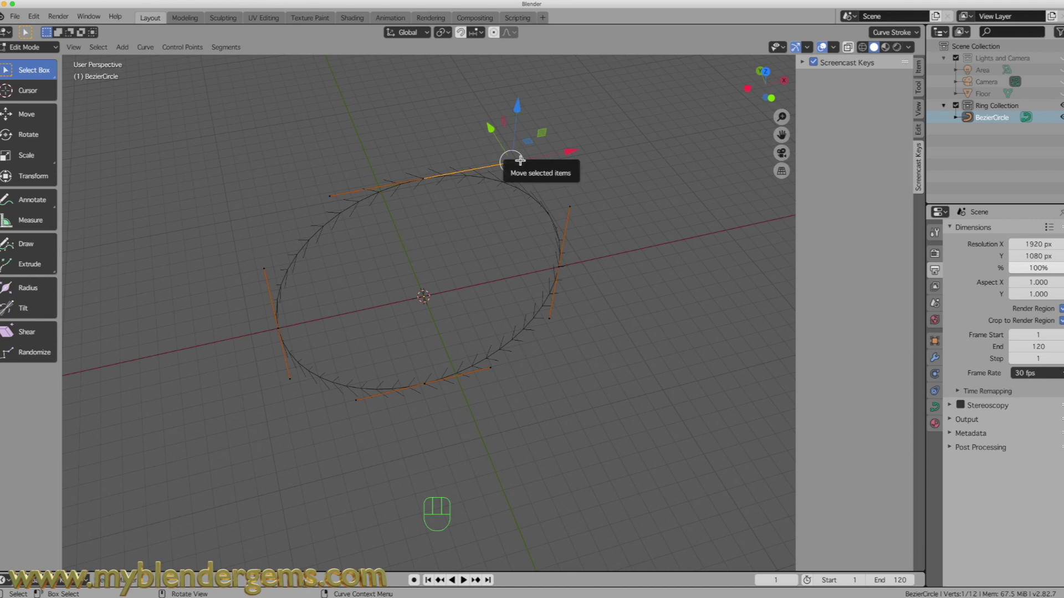
{"action": "key", "text": "KP_7"}
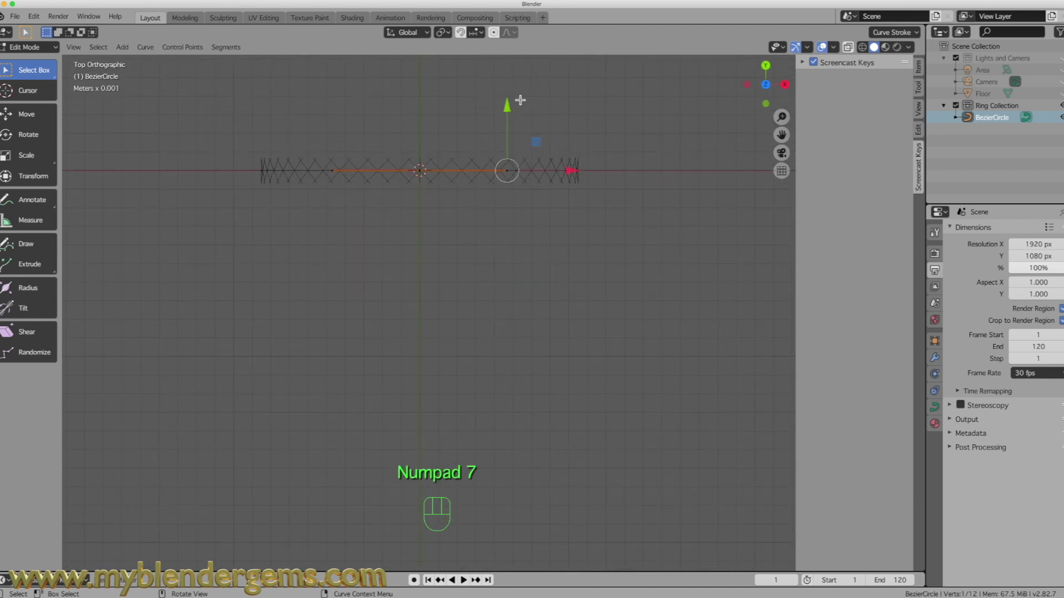
{"action": "left_click_drag", "start_coordinate": [510, 109], "coordinate": [517, 547]}
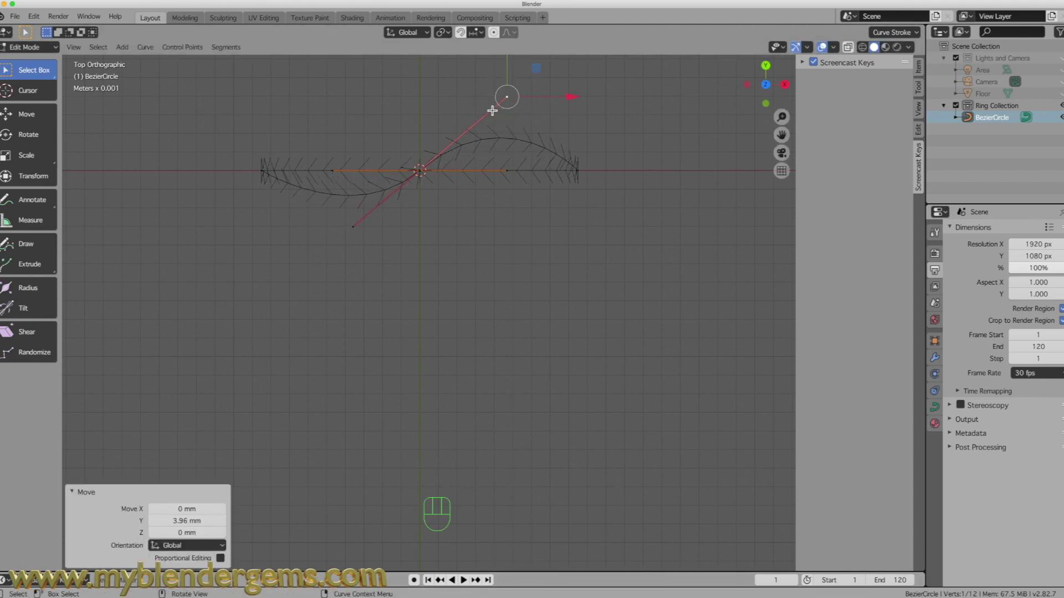
Move the opposite handle of the topmost control point about 1 mm along negative Y and view the curve from the side.
{"action": "left_click", "coordinate": [354, 226]}
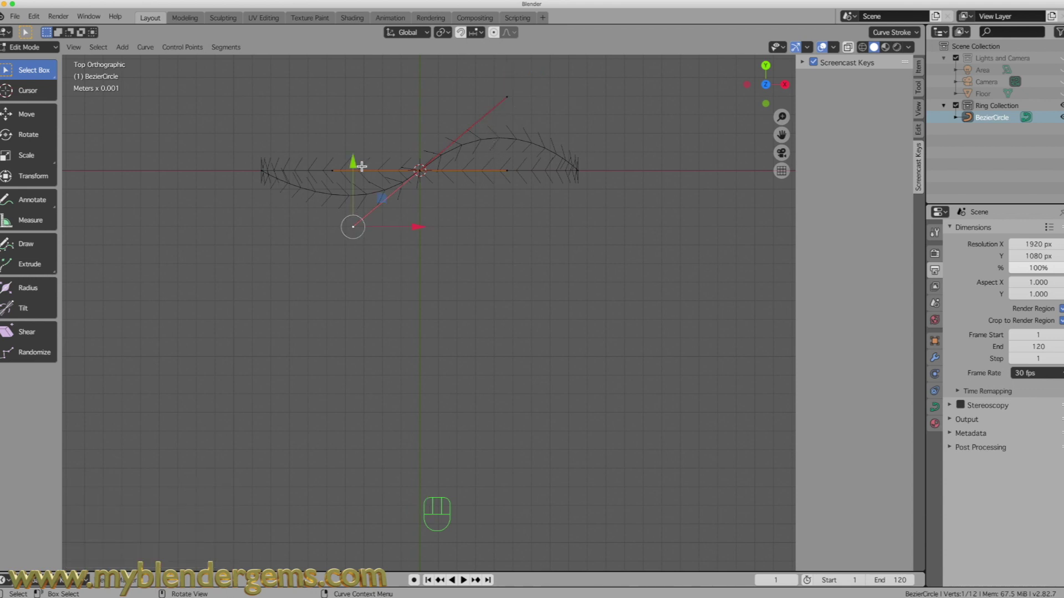
{"action": "left_click_drag", "start_coordinate": [354, 166], "coordinate": [357, 189]}
{"action": "middle_click_drag", "start_coordinate": [527, 243], "coordinate": [513, 226]}
{"action": "key", "text": "KP_3"}
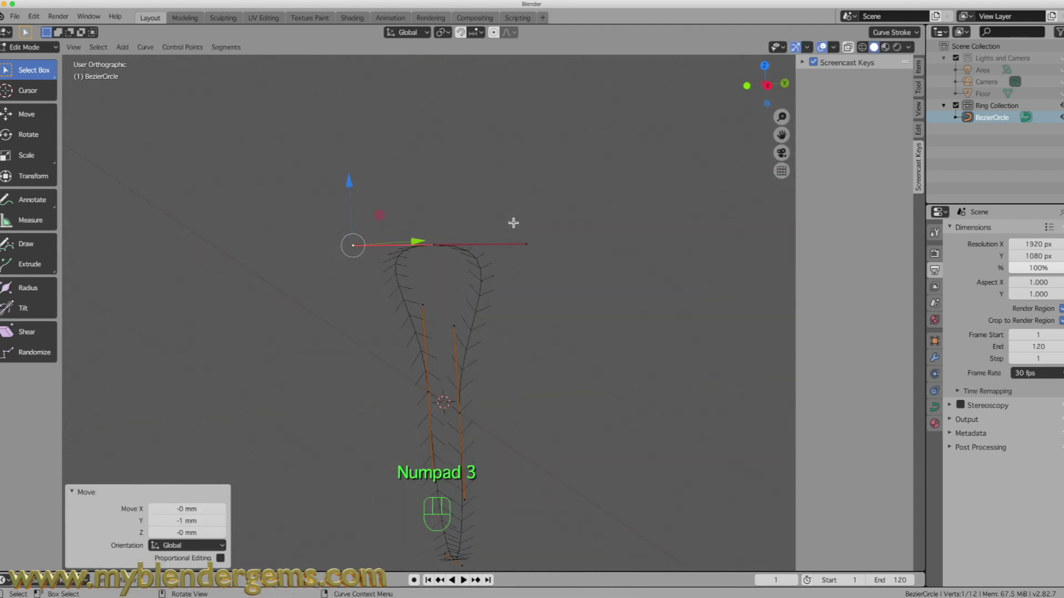
In front view, scale both handle ends of the topmost control point by about 1.21 along X, and return to Object Mode.
{"action": "key", "text": "KP_1"}
{"action": "scroll", "coordinate": [394, 236], "scroll_direction": "down", "scroll_amount": 3}
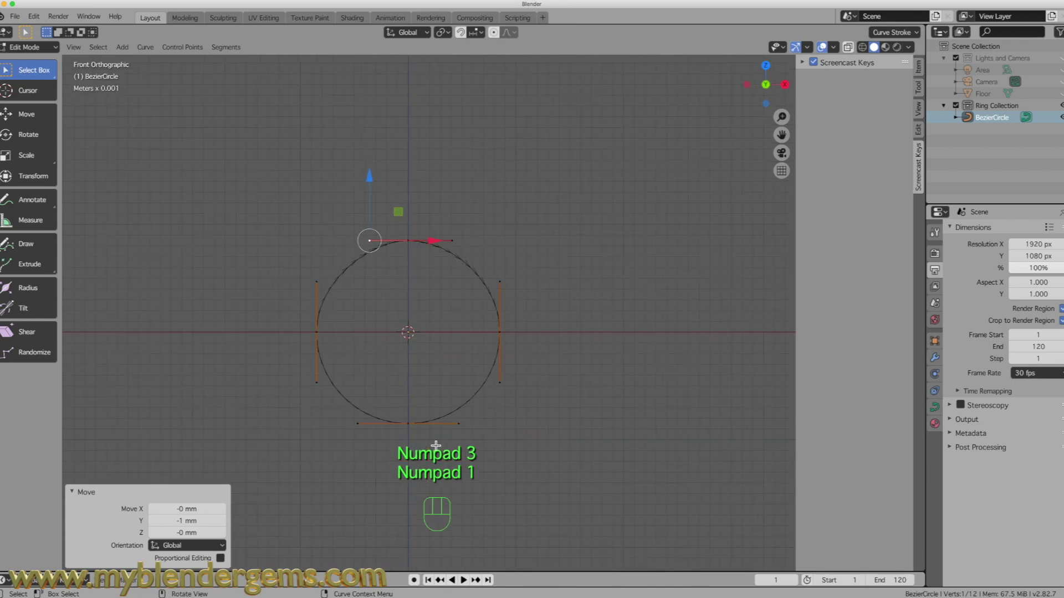
{"action": "left_click", "coordinate": [369, 240]}
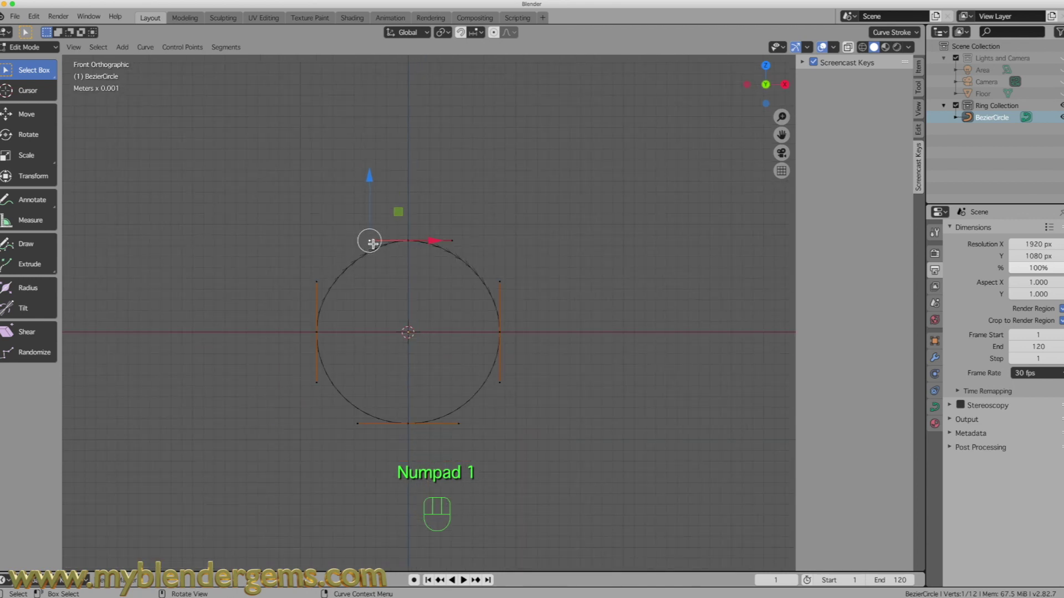
{"action": "left_click", "coordinate": [453, 242], "text": "shift"}
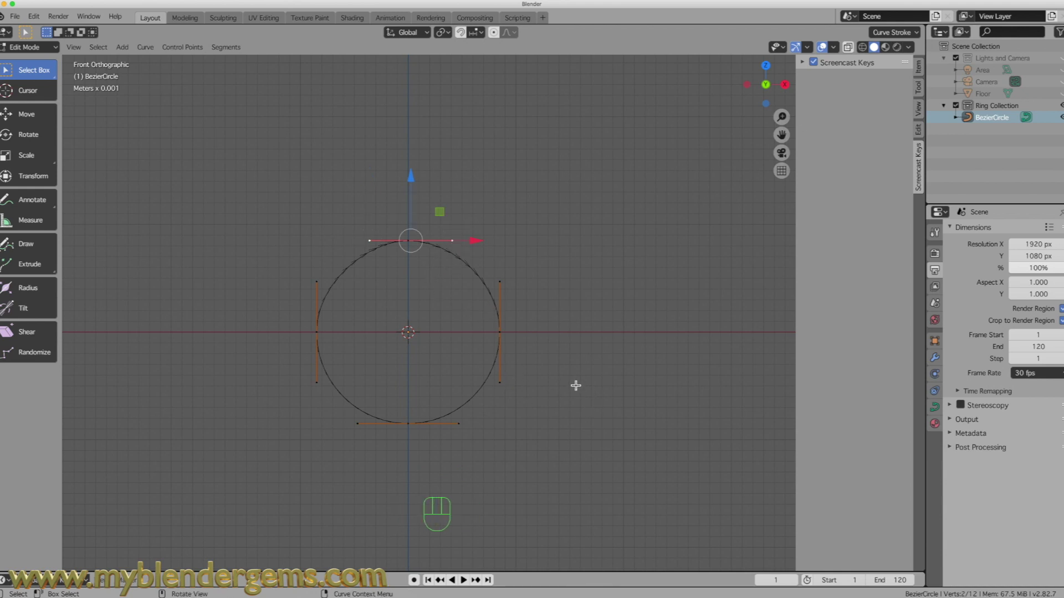
{"action": "key", "text": "s"}
{"action": "key", "text": "x"}
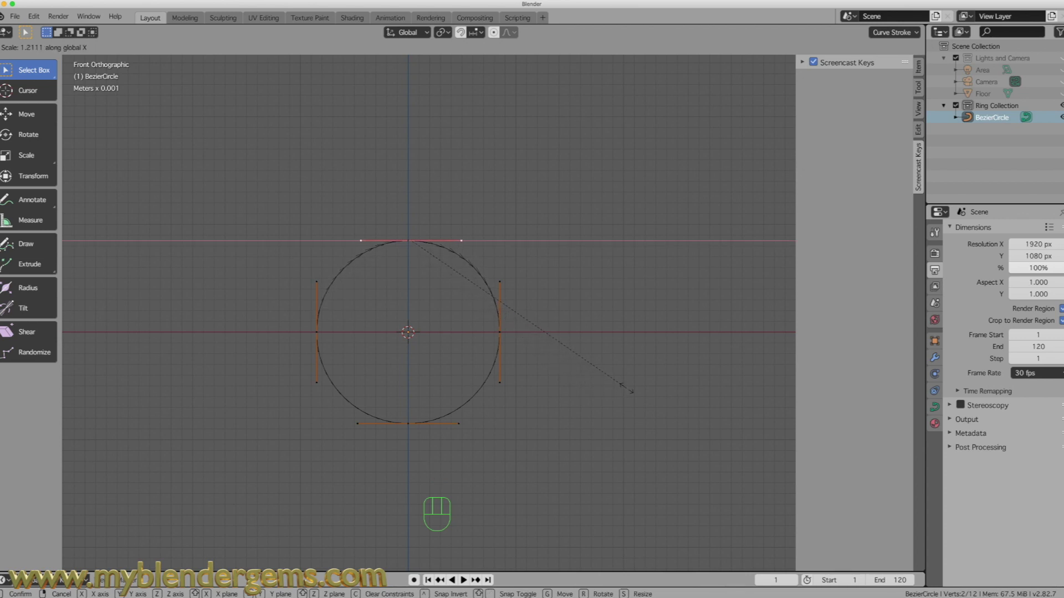
{"action": "left_click", "coordinate": [634, 391]}
{"action": "middle_click_drag", "start_coordinate": [629, 387], "coordinate": [540, 333]}
{"action": "key", "text": "KP_1"}
{"action": "key", "text": "Tab"}
{"action": "middle_click_drag", "start_coordinate": [381, 281], "coordinate": [421, 311]}
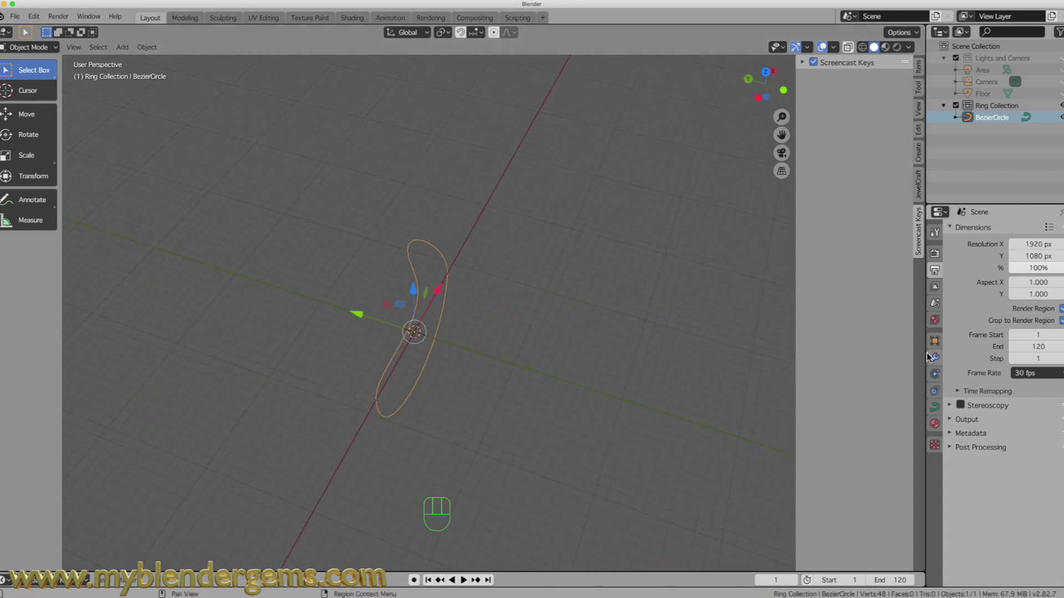
Widen the properties area and set the active spline's Resolution U to 60 in the curve data settings.
{"action": "left_click_drag", "start_coordinate": [924, 361], "coordinate": [875, 361]}
{"action": "left_click", "coordinate": [884, 407]}
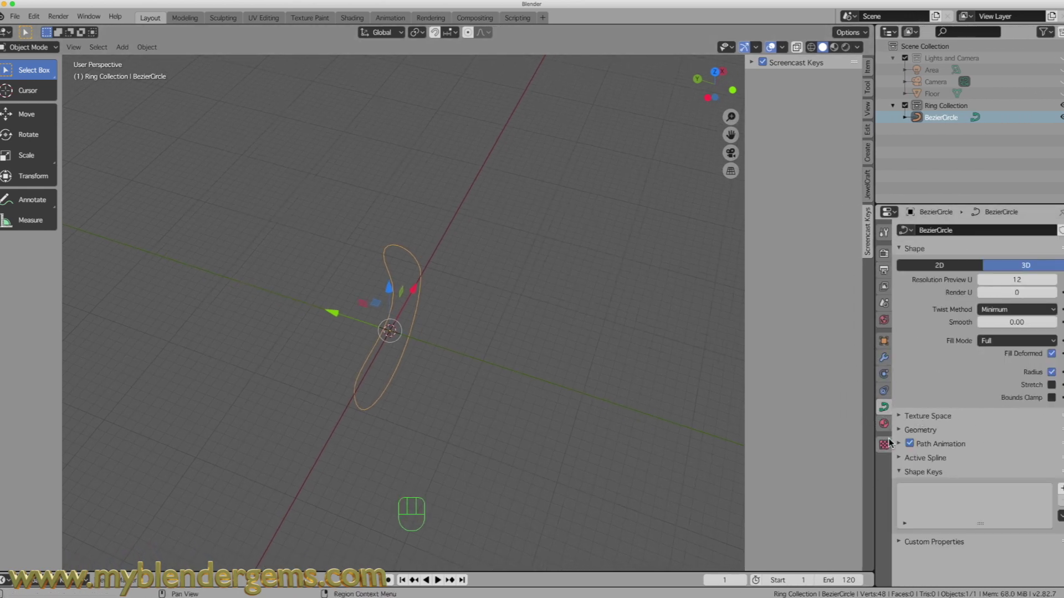
{"action": "left_click", "coordinate": [901, 461]}
{"action": "left_click", "coordinate": [1024, 488]}
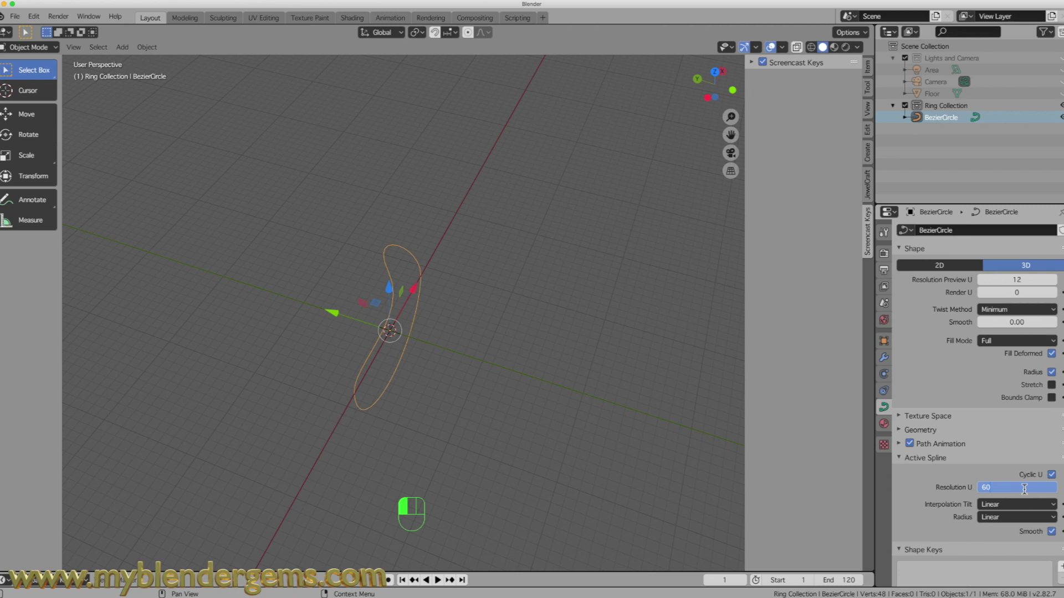
{"action": "key", "text": "Return"}
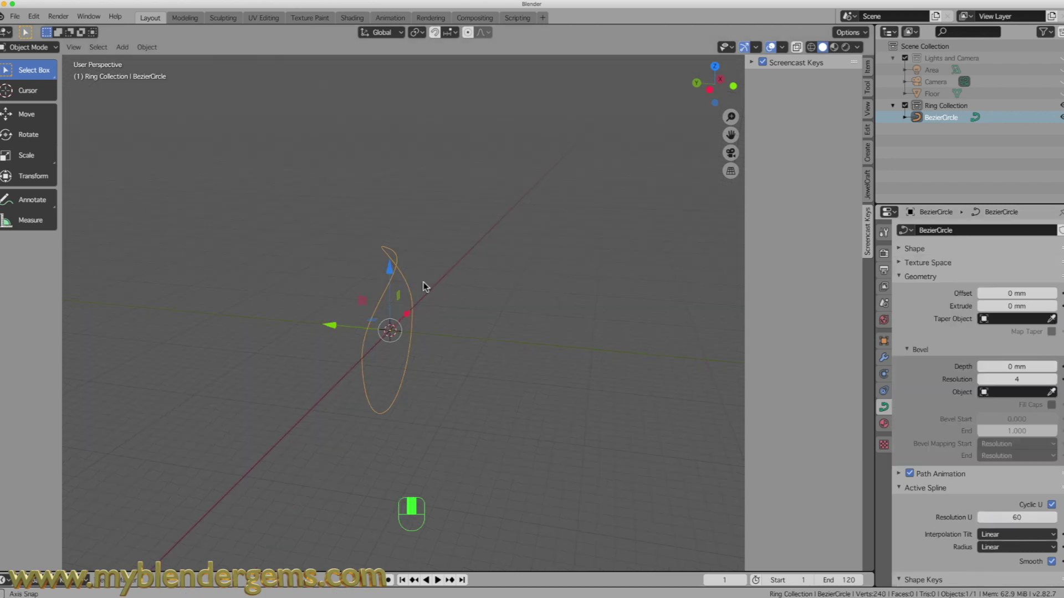
Switch the ring curve to flat shading.
{"action": "middle_click_drag", "start_coordinate": [422, 288], "coordinate": [431, 216]}
{"action": "middle_click_drag", "start_coordinate": [409, 331], "coordinate": [364, 294]}
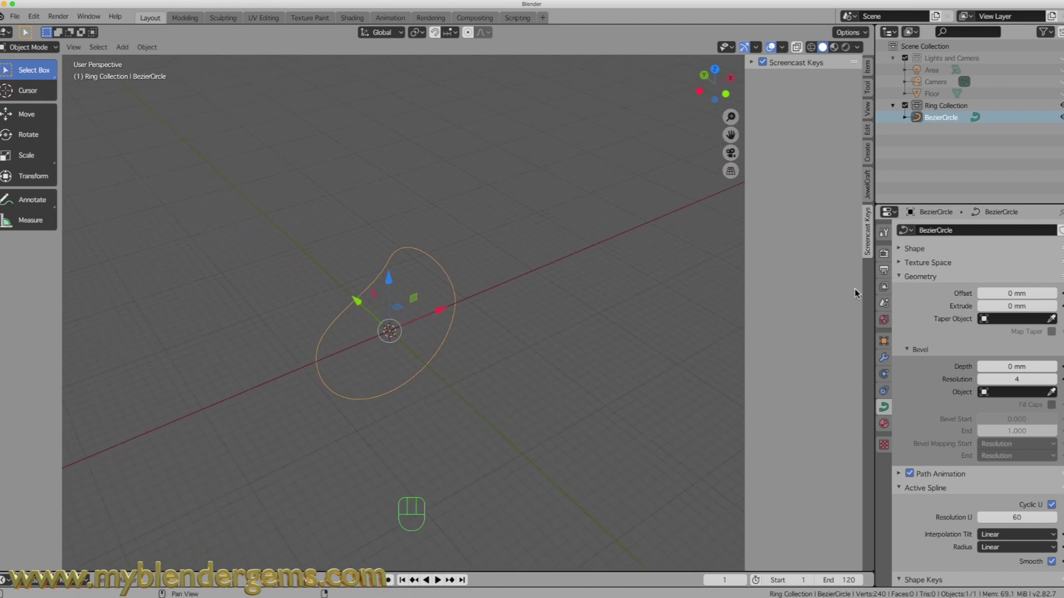
{"action": "right_click", "coordinate": [425, 257]}
{"action": "left_click", "coordinate": [394, 269]}
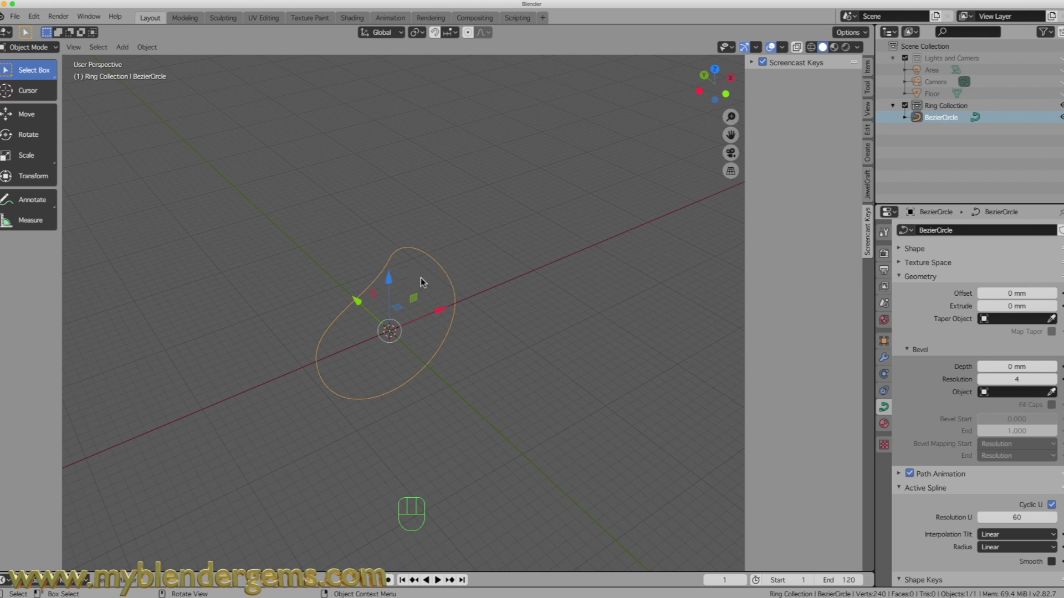
Set the ring curve's geometry Extrude to about 0.068 mm.
{"action": "left_click_drag", "start_coordinate": [1017, 306], "coordinate": [1050, 306]}
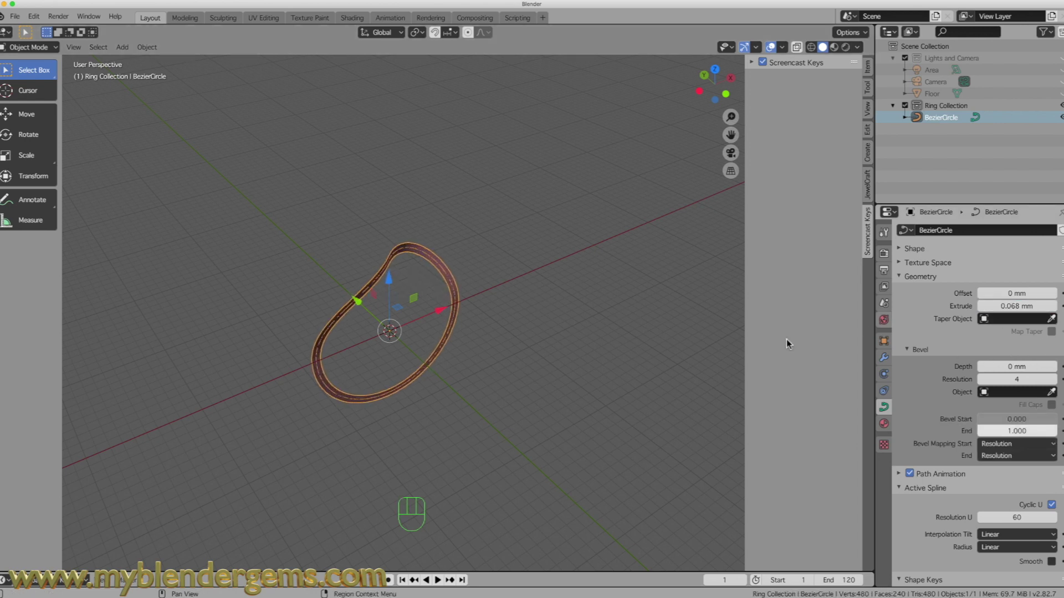
{"action": "middle_click_drag", "start_coordinate": [721, 354], "coordinate": [693, 371]}
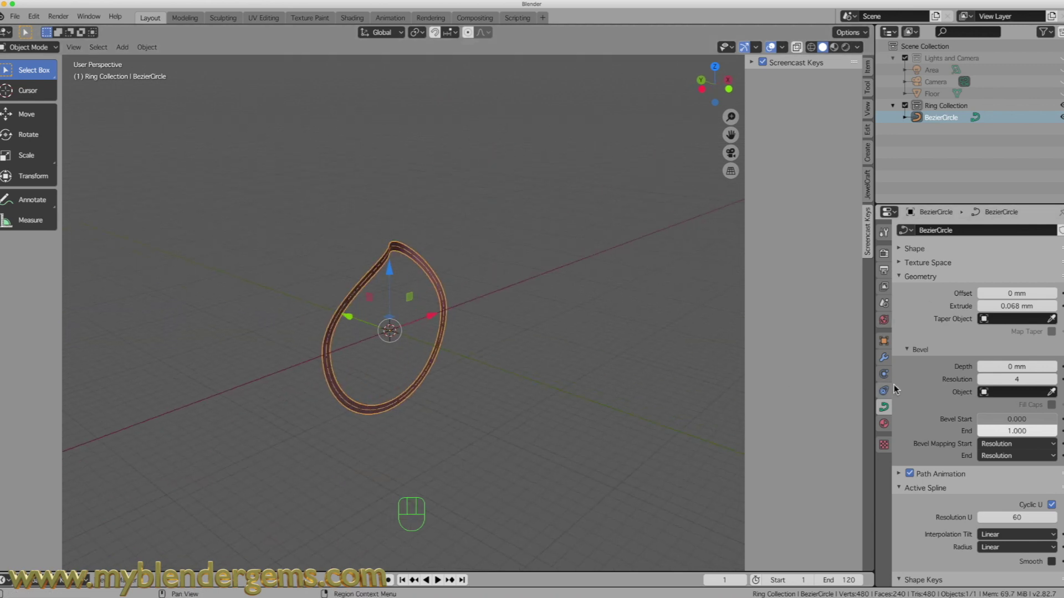
Add a Solidify modifier to the ring curve and set its thickness to about -1.814 mm.
{"action": "left_click", "coordinate": [884, 359]}
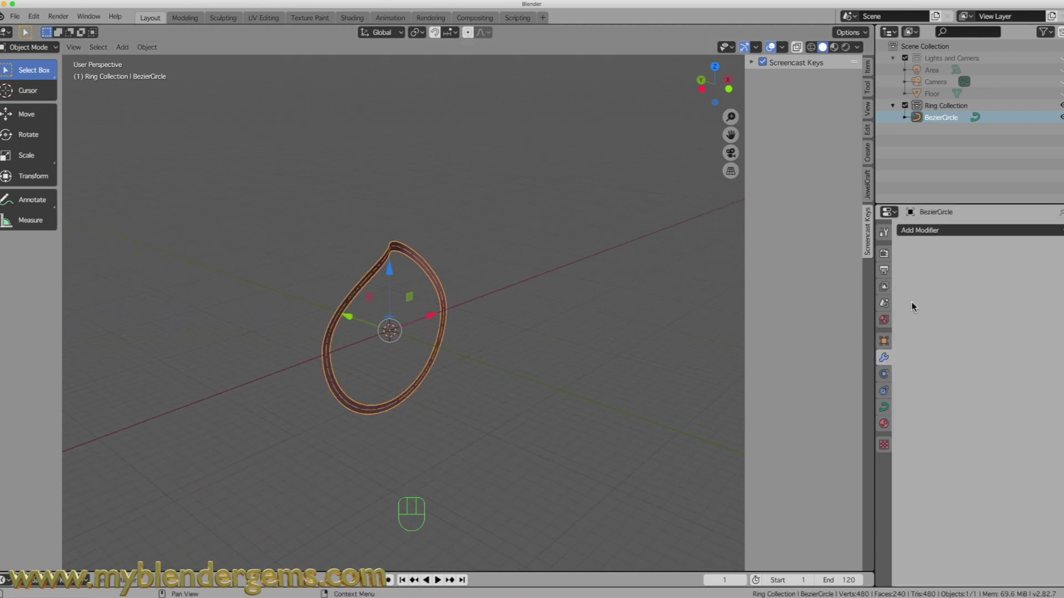
{"action": "left_click", "coordinate": [932, 234]}
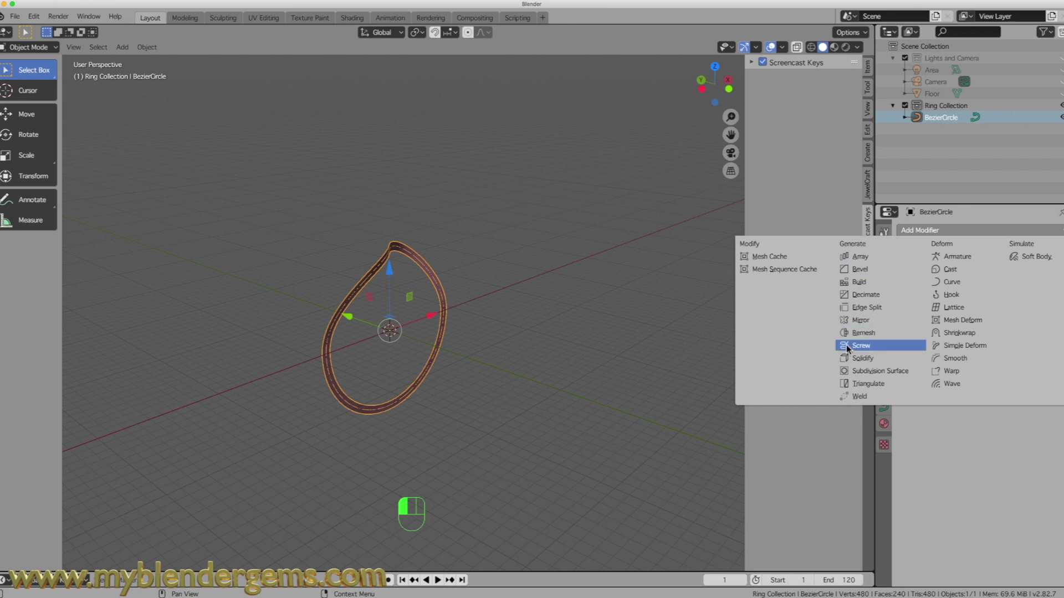
{"action": "left_click", "coordinate": [856, 358]}
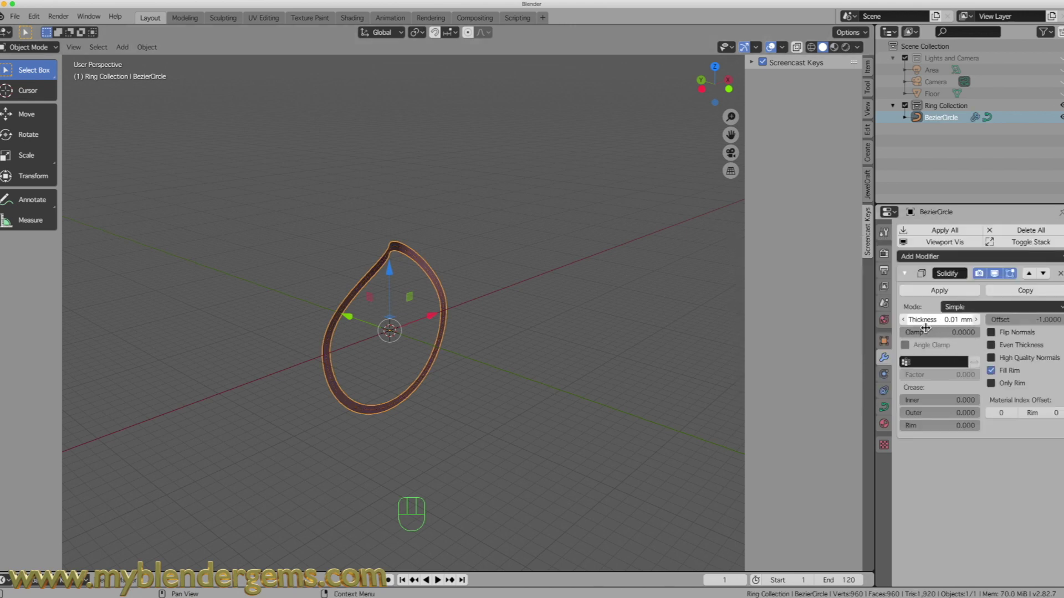
{"action": "left_click_drag", "start_coordinate": [950, 323], "coordinate": [889, 323]}
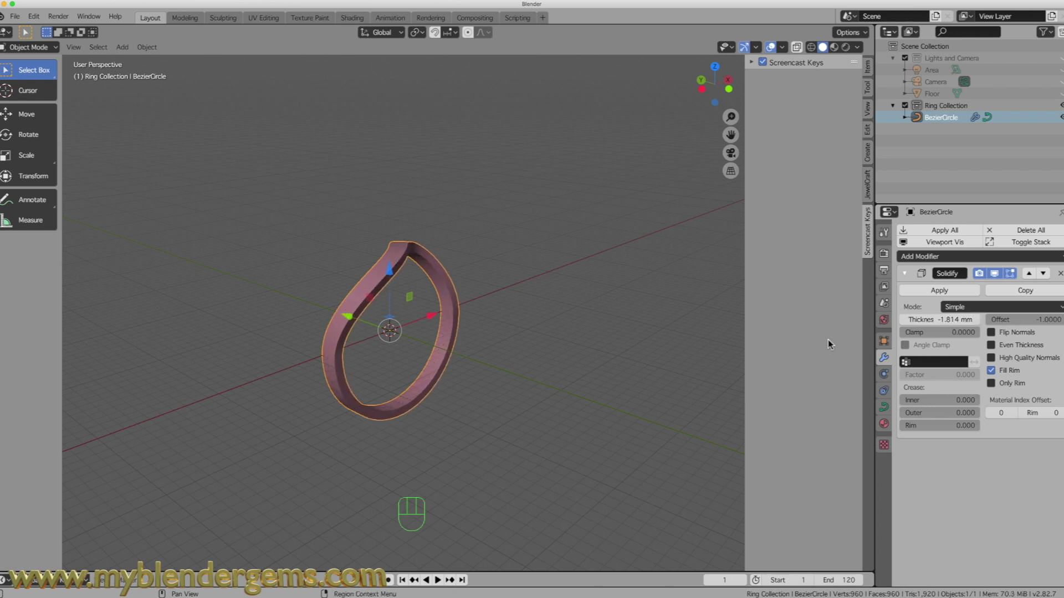
Convert the solidified ring curve to a mesh.
{"action": "key", "text": "KP_1"}
{"action": "key", "text": "KP_1"}
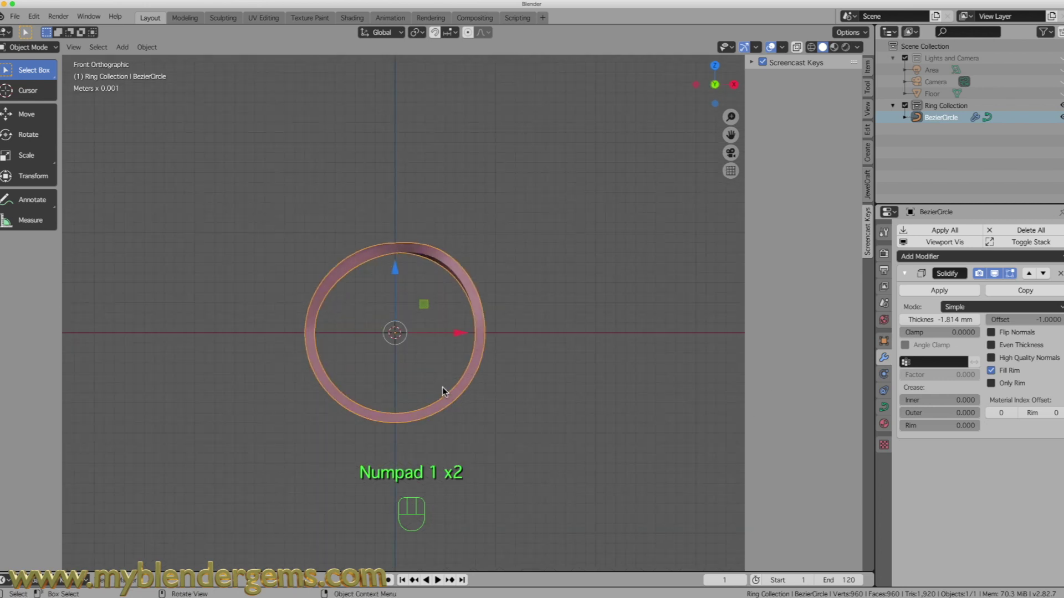
{"action": "mouse_move", "coordinate": [403, 317]}
{"action": "middle_mouse_down"}
{"action": "mouse_move", "coordinate": [423, 310]}
{"action": "mouse_move", "coordinate": [386, 308]}
{"action": "middle_mouse_up"}
{"action": "key", "text": "KP_3"}
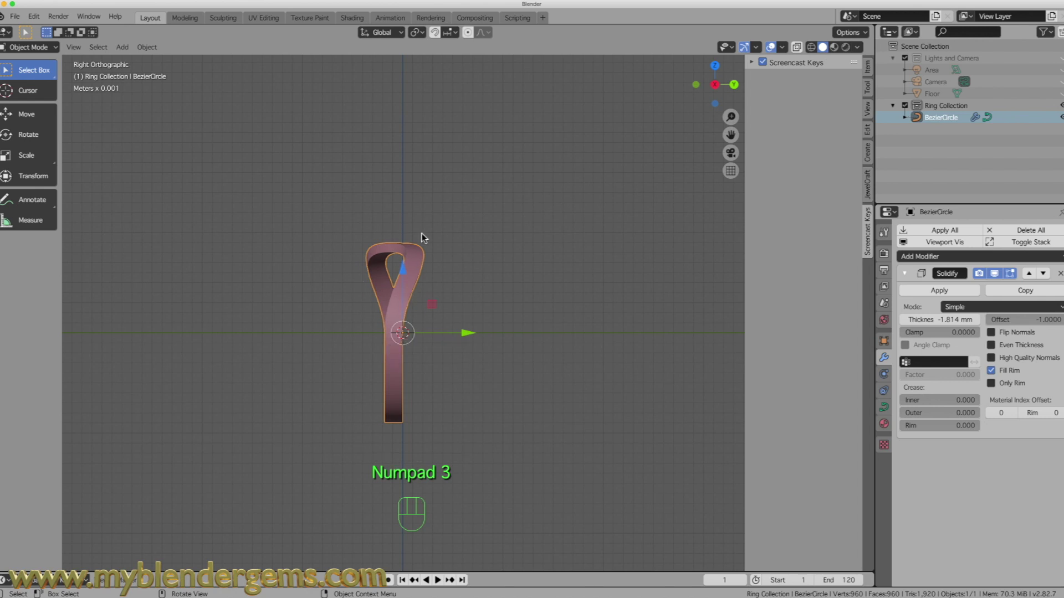
{"action": "middle_click_drag", "start_coordinate": [460, 401], "coordinate": [540, 383]}
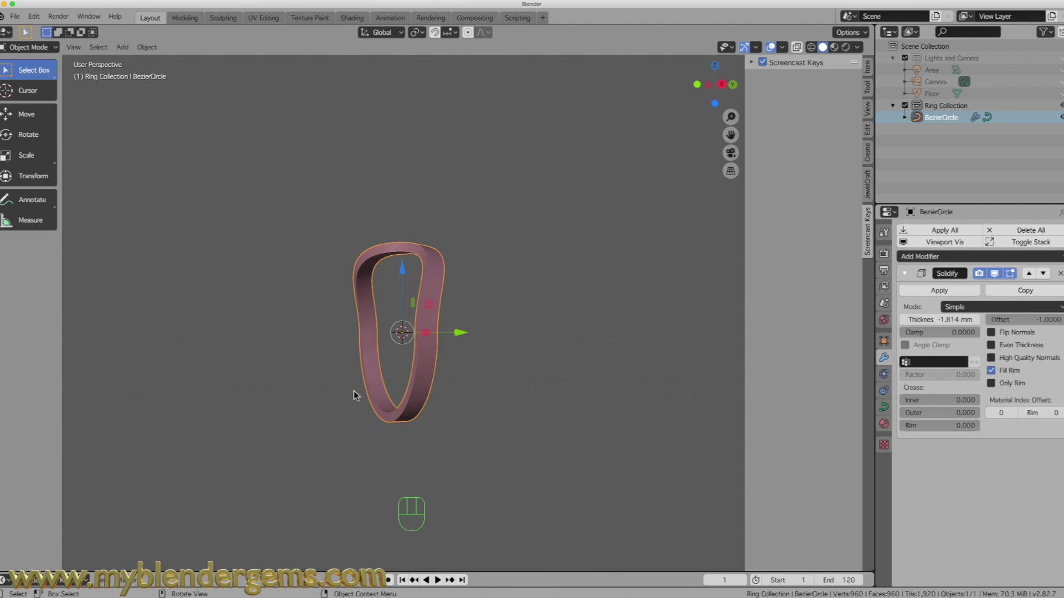
{"action": "middle_click_drag", "start_coordinate": [451, 397], "coordinate": [438, 266]}
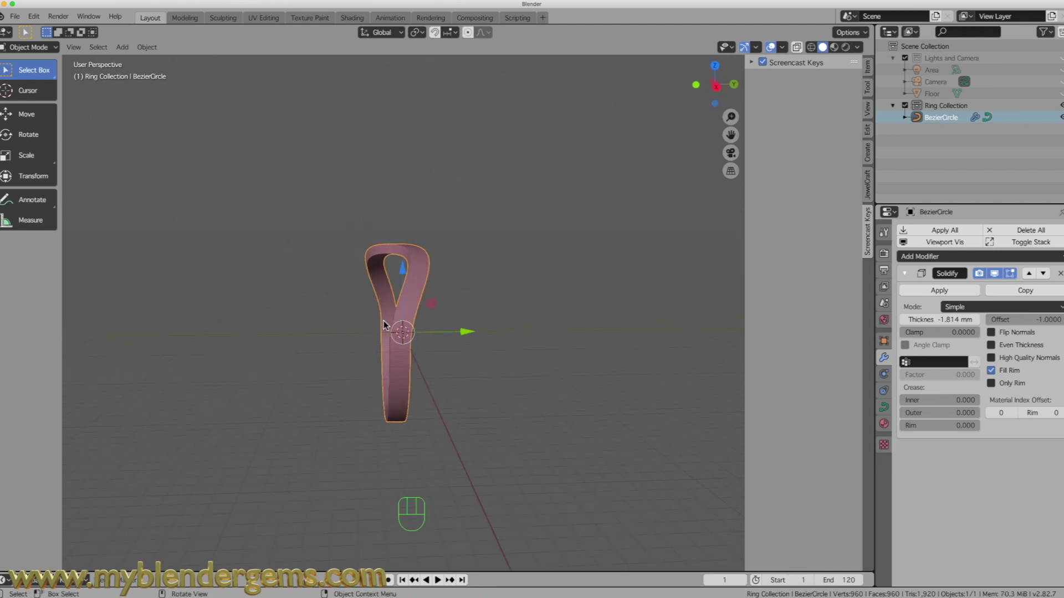
{"action": "right_click", "coordinate": [427, 266]}
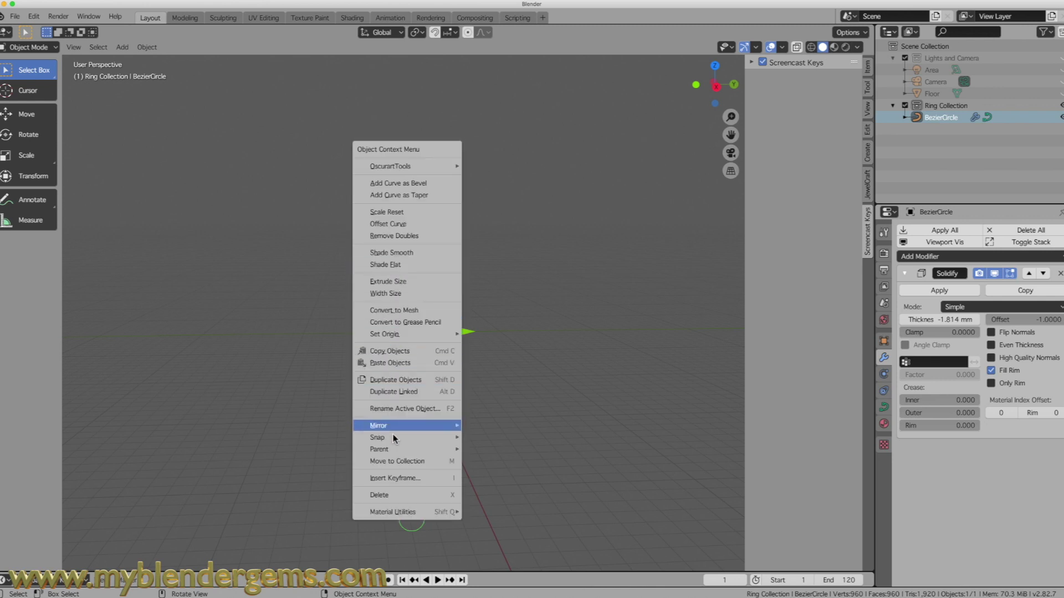
{"action": "left_click", "coordinate": [404, 311]}
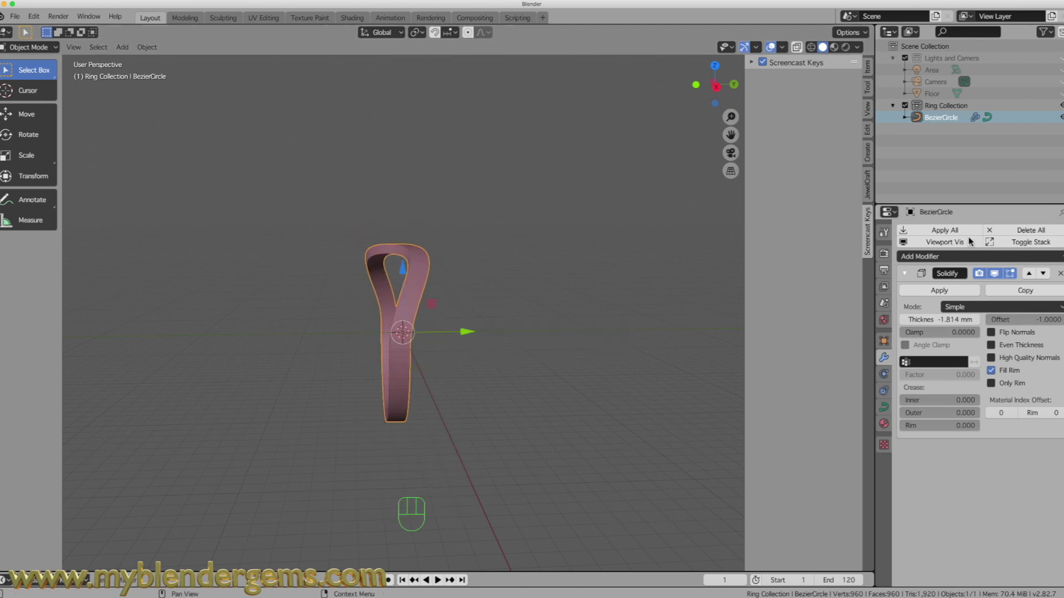
{"action": "right_click", "coordinate": [414, 289]}
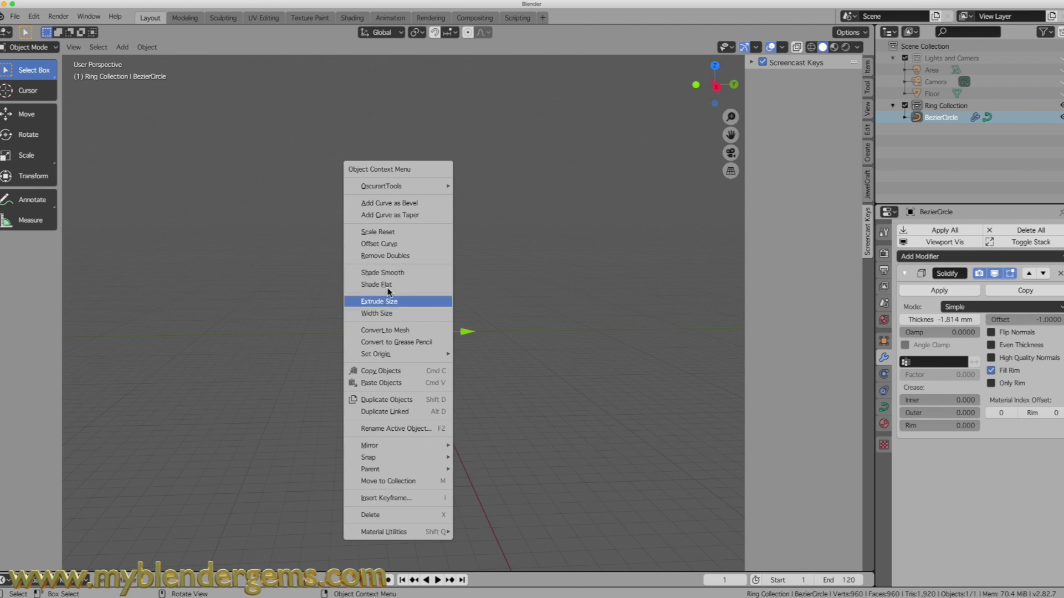
{"action": "left_click", "coordinate": [392, 331]}
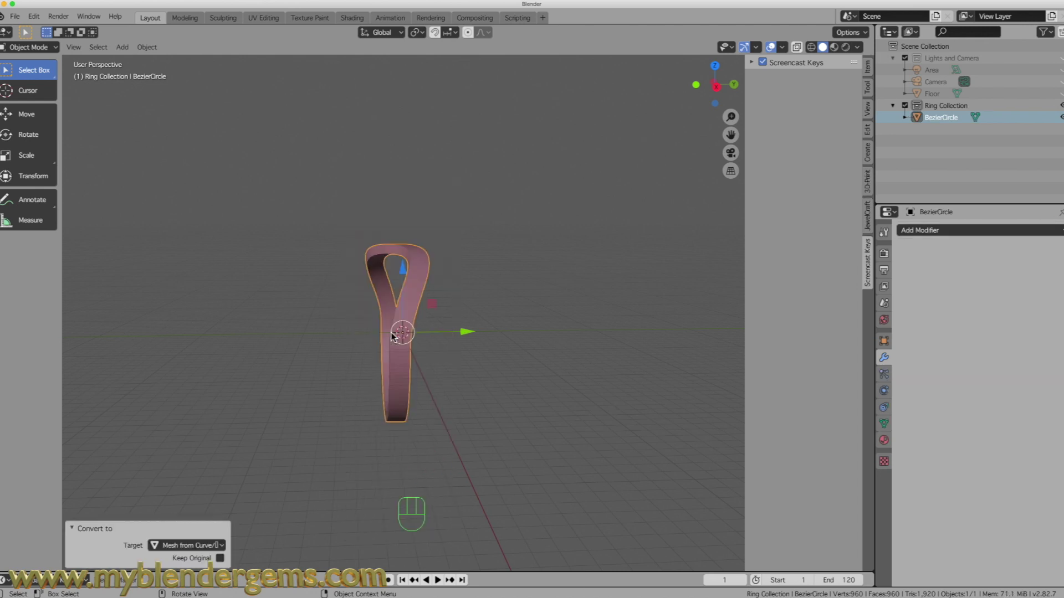
In Edit Mode with edge selection, add one centred loop cut running around the ring band's outer face.
{"action": "mouse_move", "coordinate": [444, 317]}
{"action": "middle_mouse_down"}
{"action": "mouse_move", "coordinate": [411, 320]}
{"action": "mouse_move", "coordinate": [434, 299]}
{"action": "middle_mouse_up"}
{"action": "key", "text": "Tab"}
{"action": "middle_click_drag", "start_coordinate": [366, 357], "coordinate": [383, 344]}
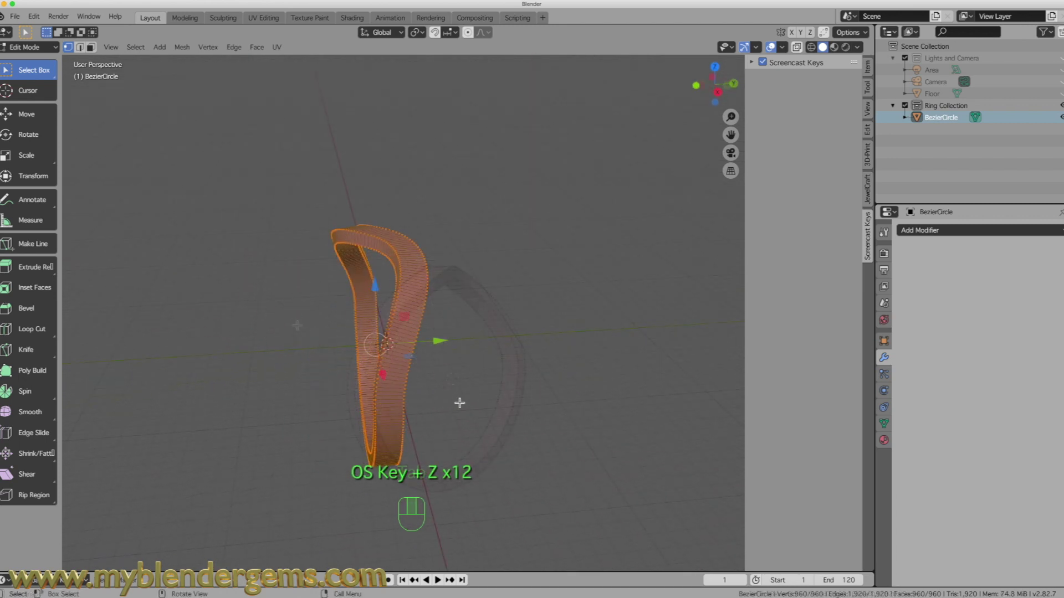
{"action": "mouse_move", "coordinate": [410, 370]}
{"action": "middle_mouse_down"}
{"action": "mouse_move", "coordinate": [399, 354]}
{"action": "mouse_move", "coordinate": [408, 367]}
{"action": "middle_mouse_up"}
{"action": "middle_click_drag", "start_coordinate": [384, 262], "coordinate": [366, 287]}
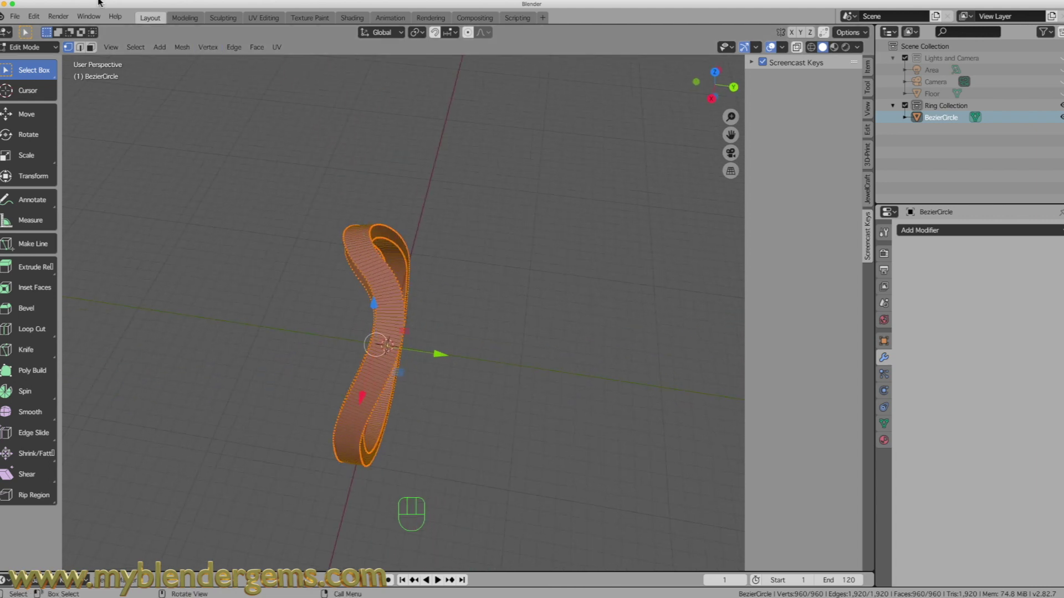
{"action": "left_click", "coordinate": [80, 47]}
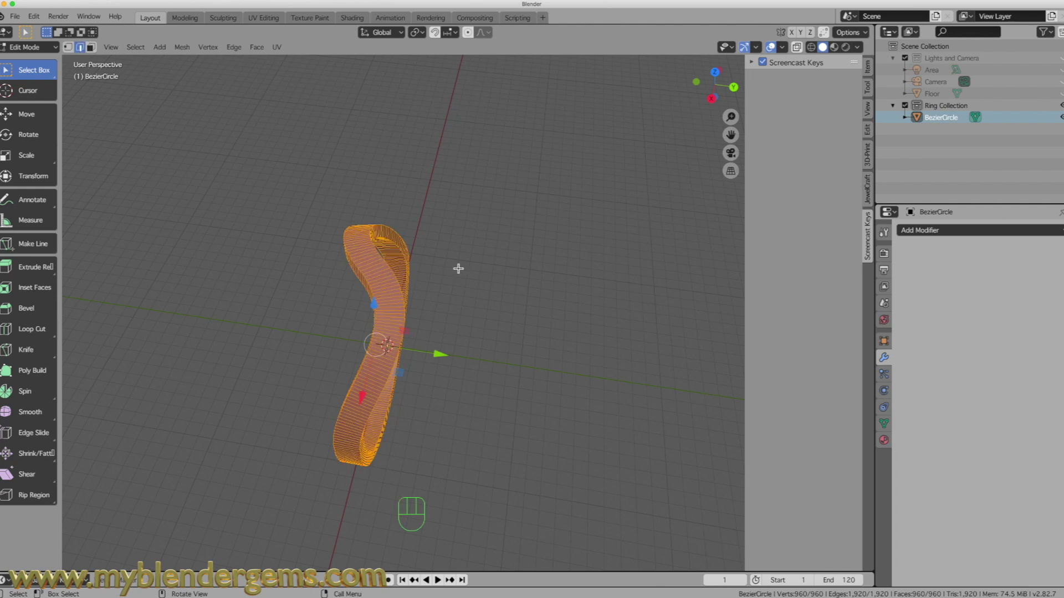
{"action": "key", "text": "ctrl"}
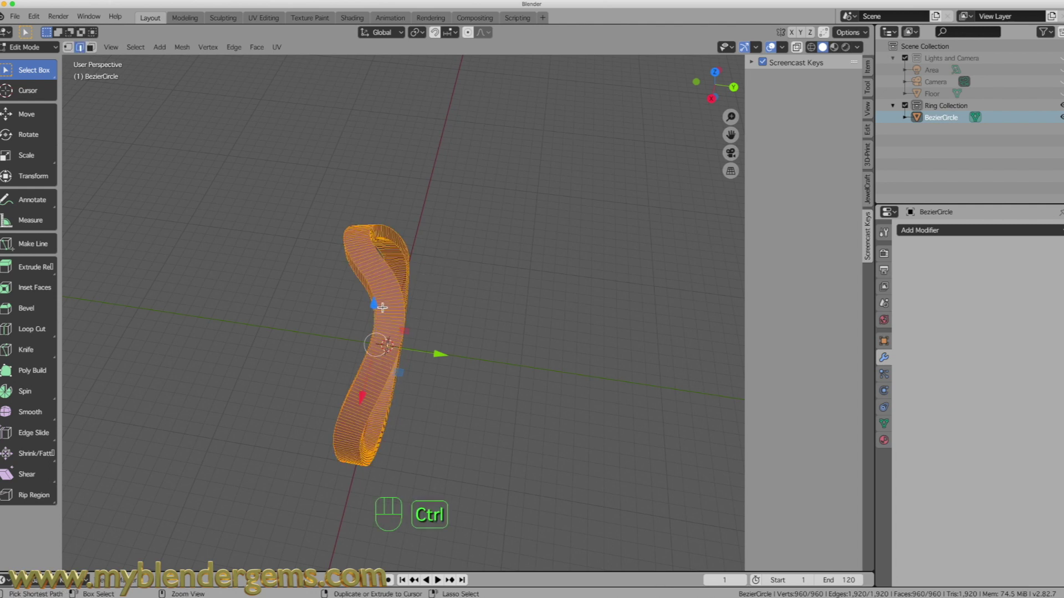
{"action": "key", "text": "ctrl+r"}
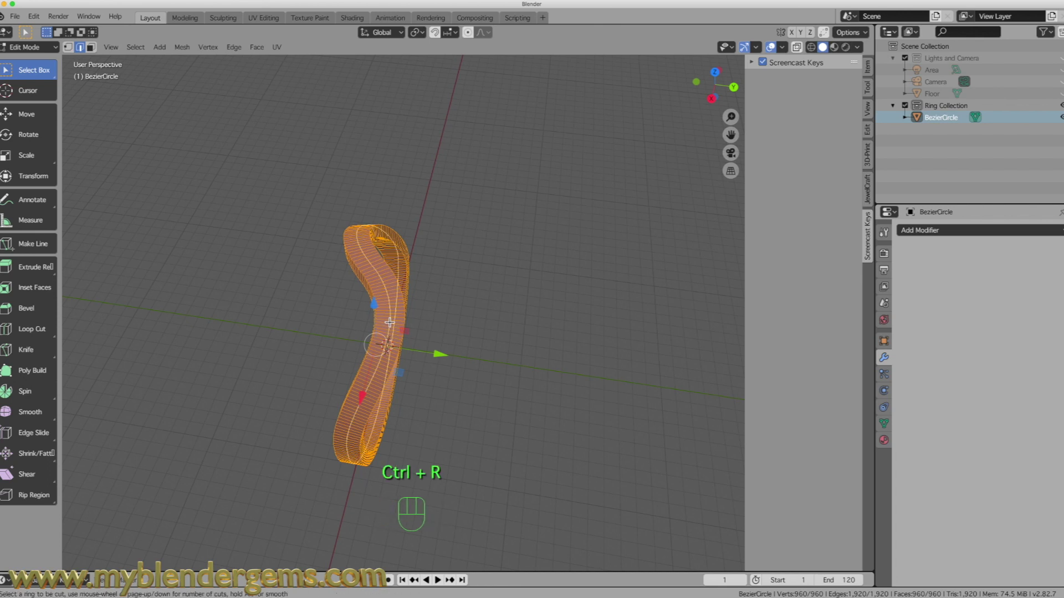
{"action": "left_click", "coordinate": [389, 323]}
{"action": "right_click", "coordinate": [390, 322]}
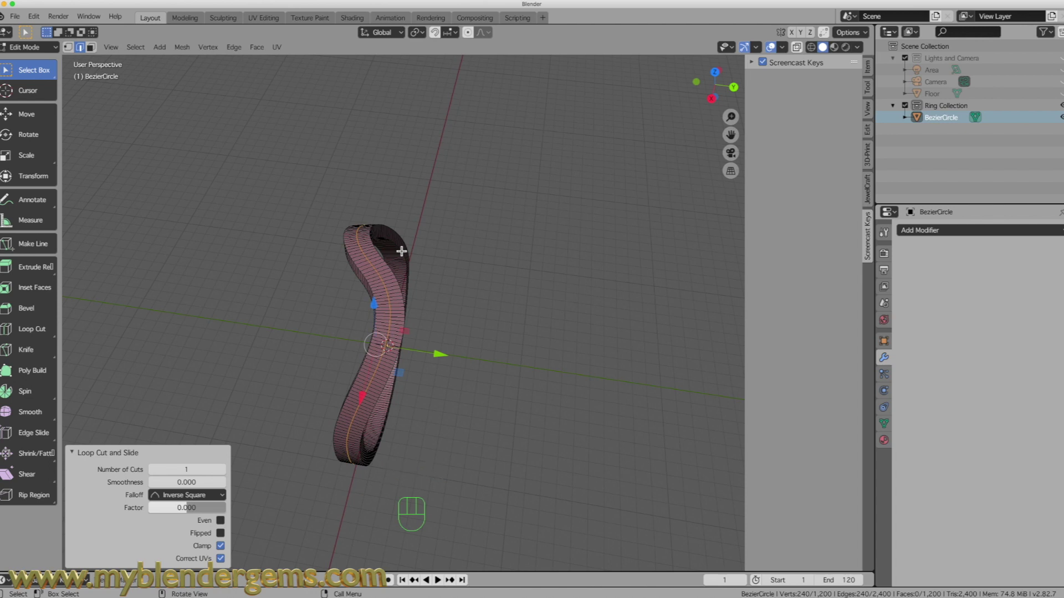
Separate the selected centre edge loop into its own object and return to Object Mode.
{"action": "key", "text": "p"}
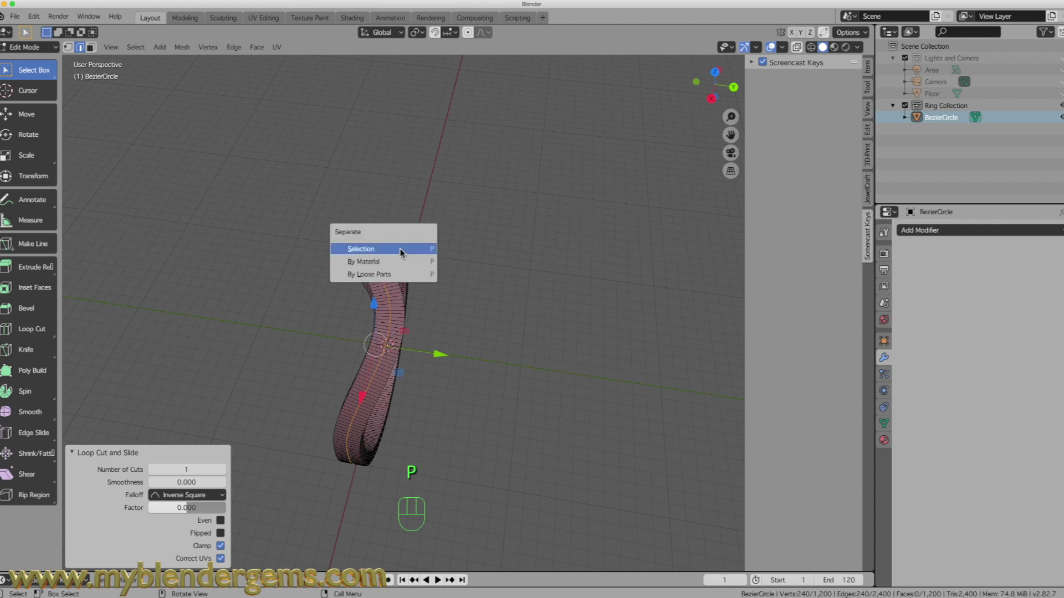
{"action": "left_click", "coordinate": [368, 251]}
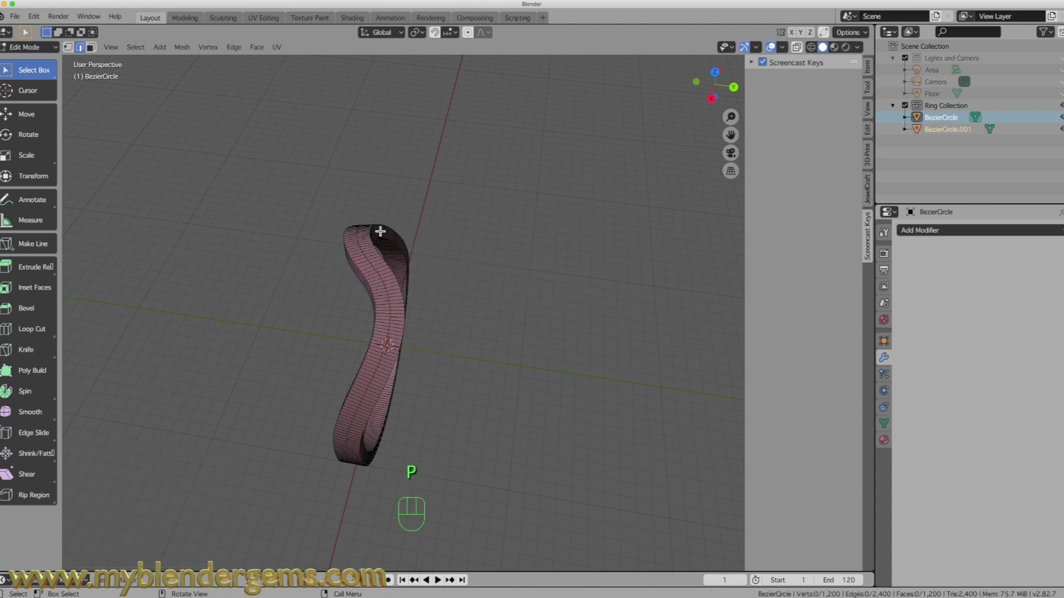
{"action": "key", "text": "Tab"}
Select the separated centre loop on the band and convert it from a mesh to a curve.
{"action": "left_click", "coordinate": [377, 271]}
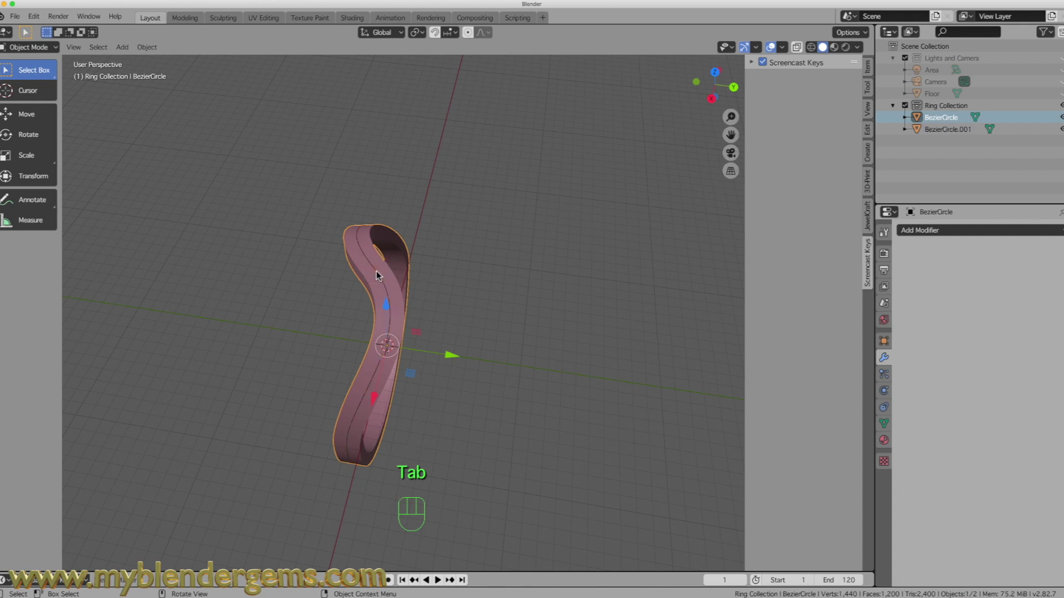
{"action": "scroll", "coordinate": [377, 276], "scroll_direction": "up", "scroll_amount": 5}
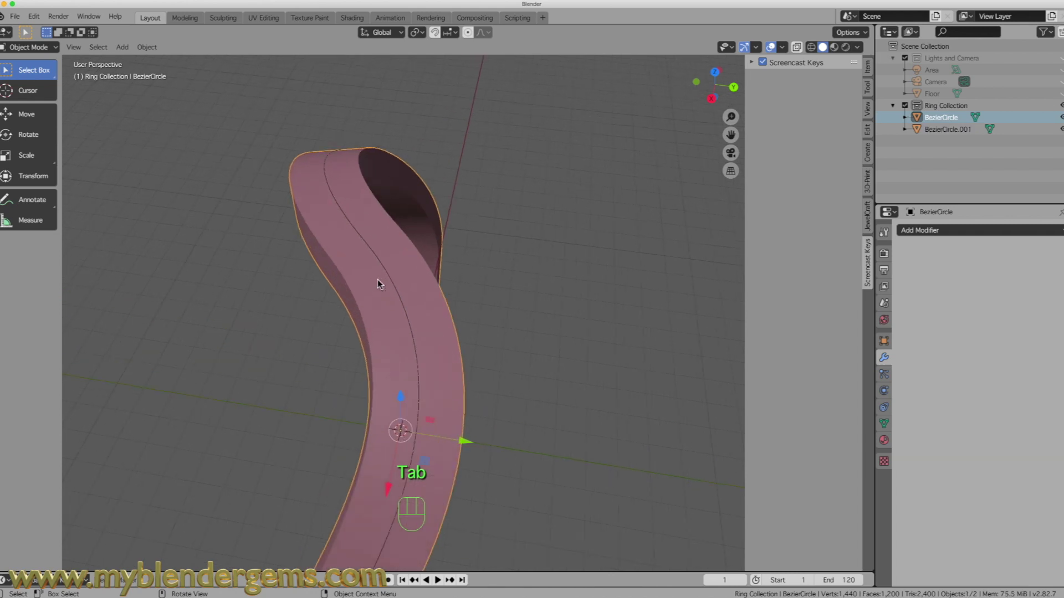
{"action": "left_click", "coordinate": [405, 303]}
{"action": "scroll", "coordinate": [349, 247], "scroll_direction": "down", "scroll_amount": 5}
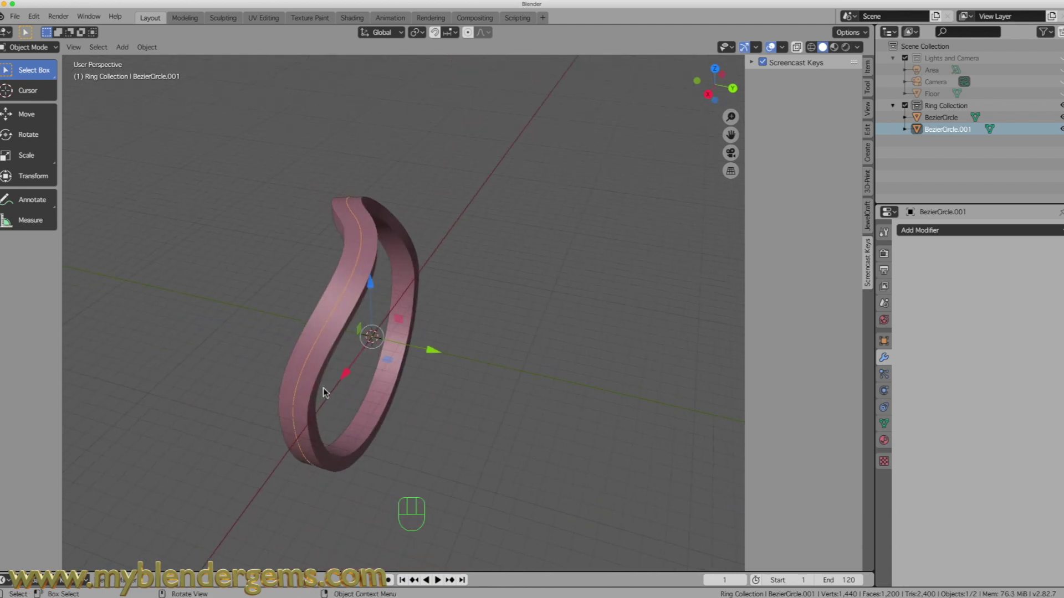
{"action": "left_click", "coordinate": [148, 48]}
{"action": "mouse_move", "coordinate": [182, 357]}
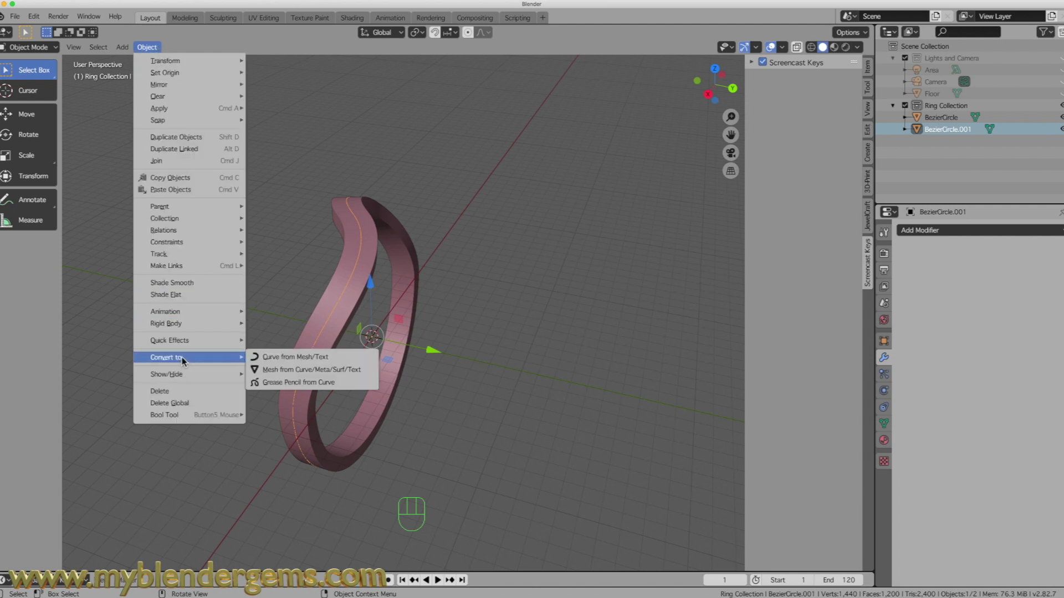
{"action": "left_click", "coordinate": [295, 360]}
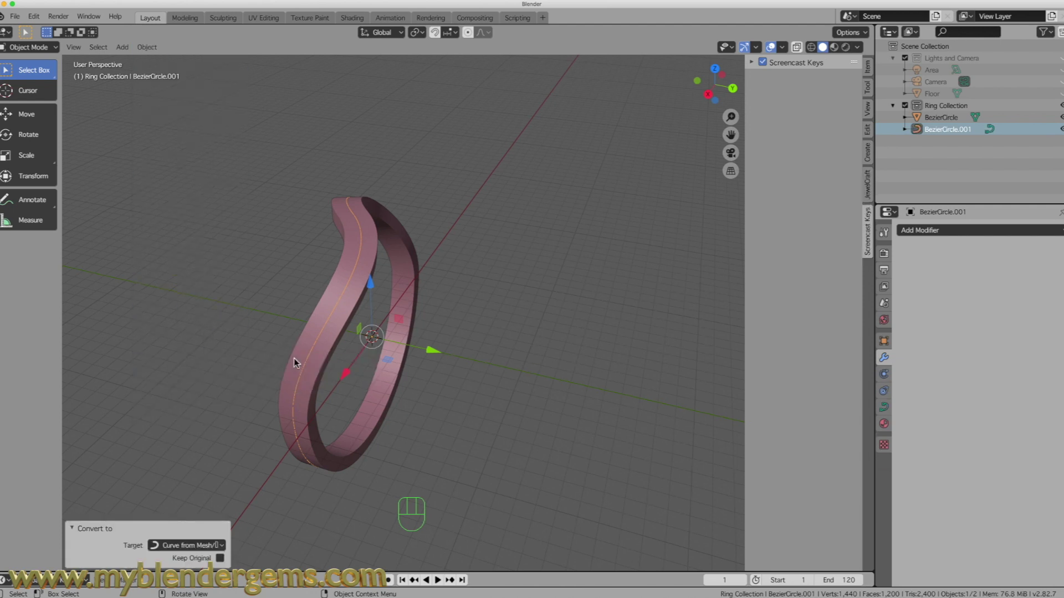
Rename the centre loop curve as Gem Path.
{"action": "double_click", "coordinate": [952, 130]}
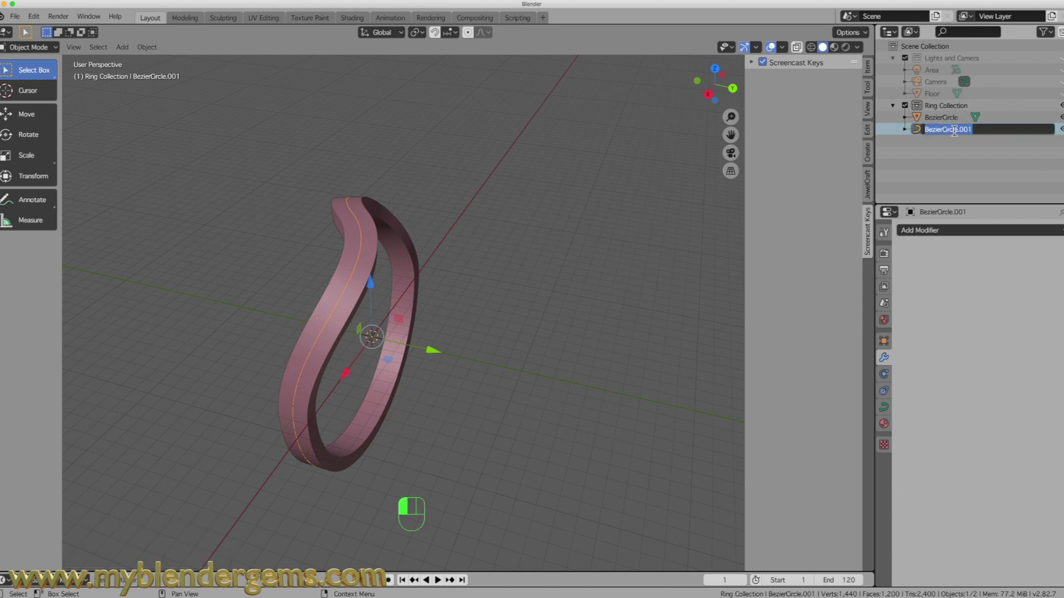
{"action": "type", "text": "Gem Path"}
{"action": "key", "text": "Return"}
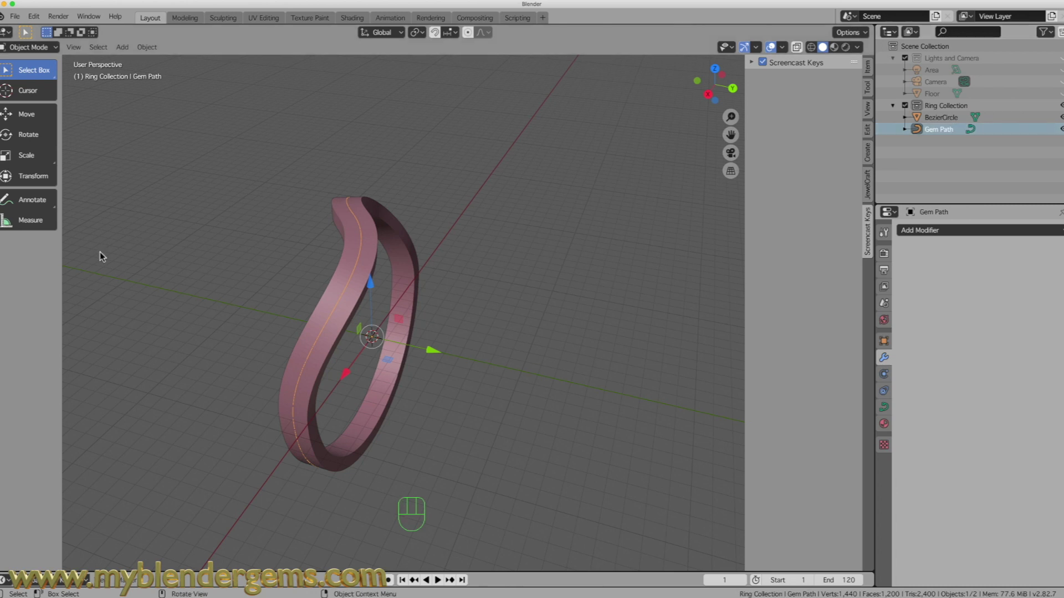
Add a Mirror modifier on the X axis to the ring band mesh and apply it in Object Mode.
{"action": "left_click", "coordinate": [371, 259]}
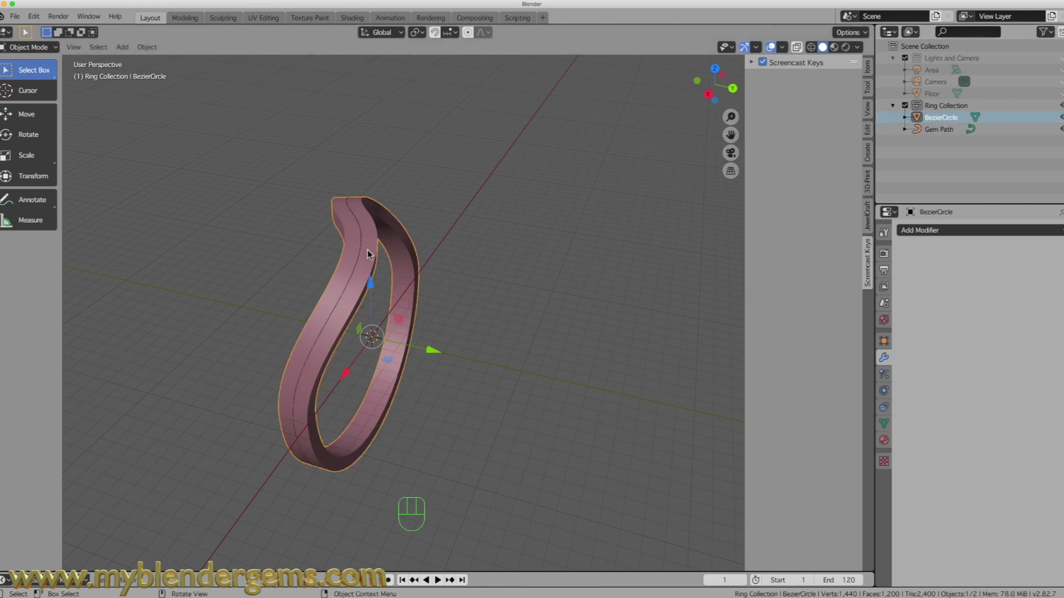
{"action": "key", "text": "Tab"}
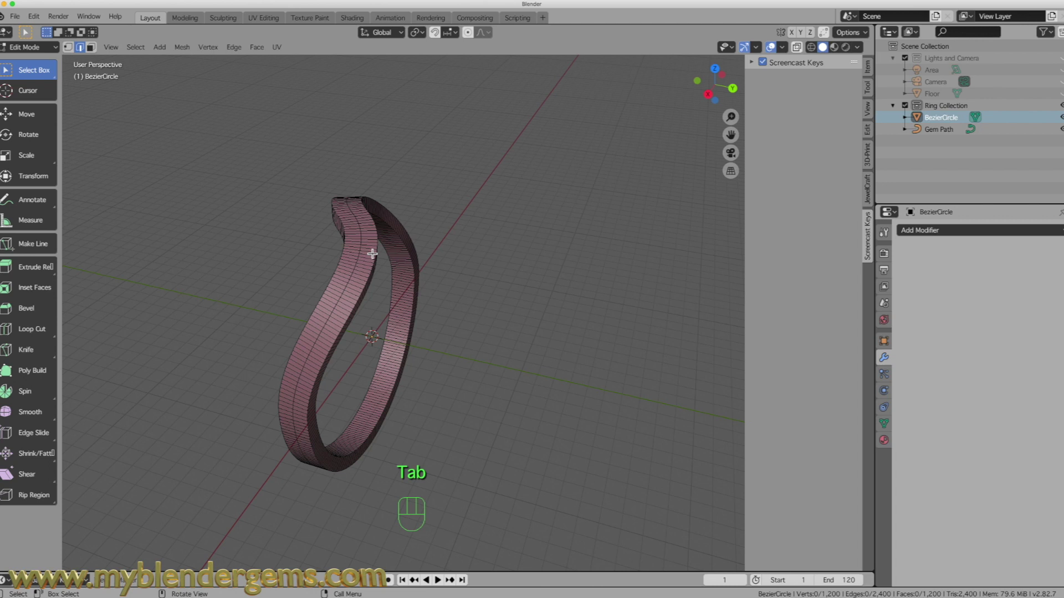
{"action": "key", "text": "a"}
{"action": "left_click", "coordinate": [925, 230]}
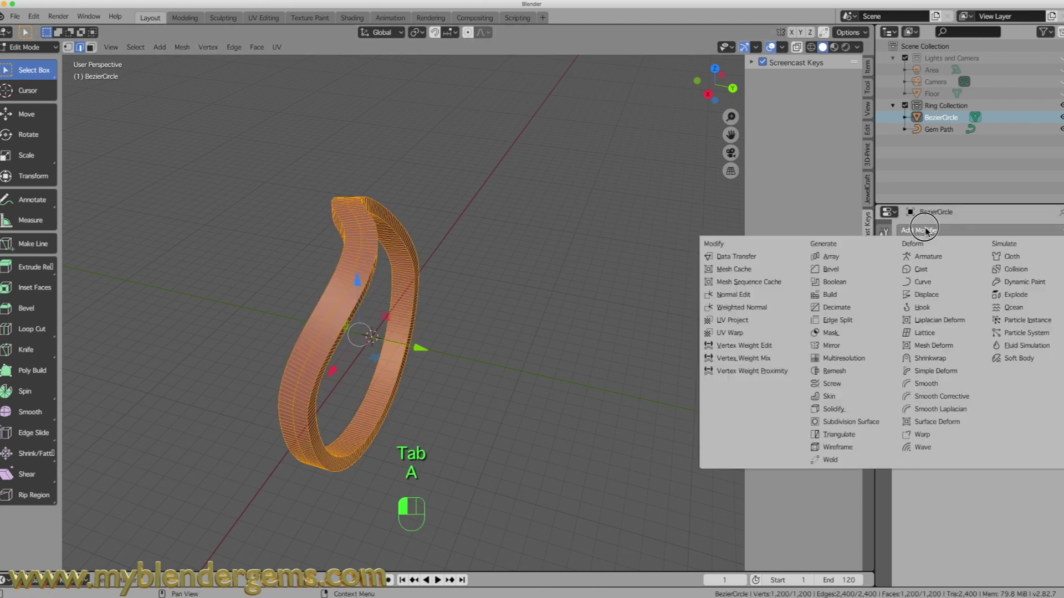
{"action": "left_click", "coordinate": [830, 345]}
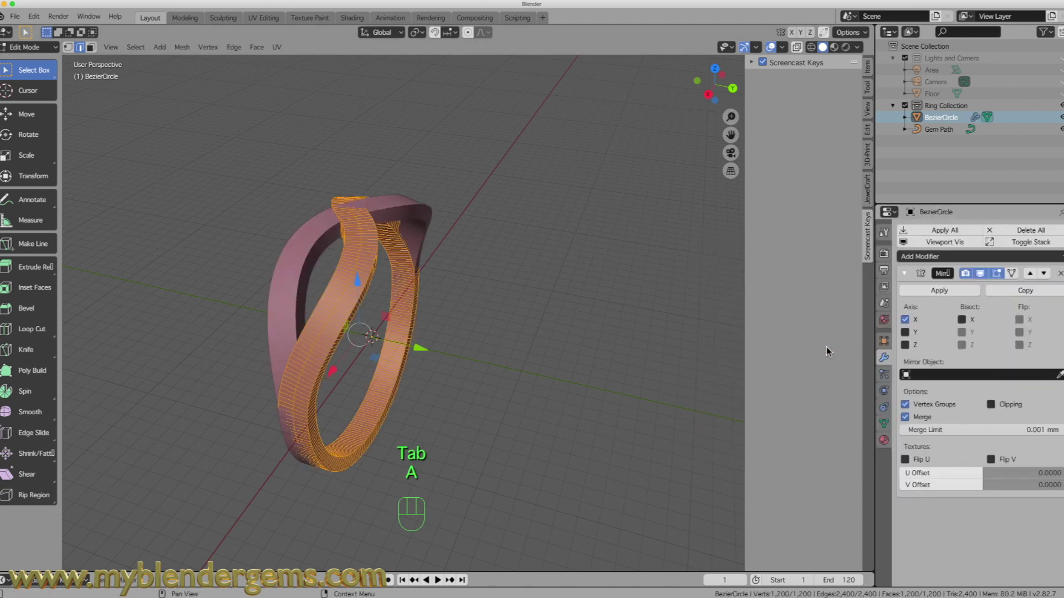
{"action": "middle_click_drag", "start_coordinate": [390, 320], "coordinate": [382, 279]}
{"action": "key", "text": "Tab"}
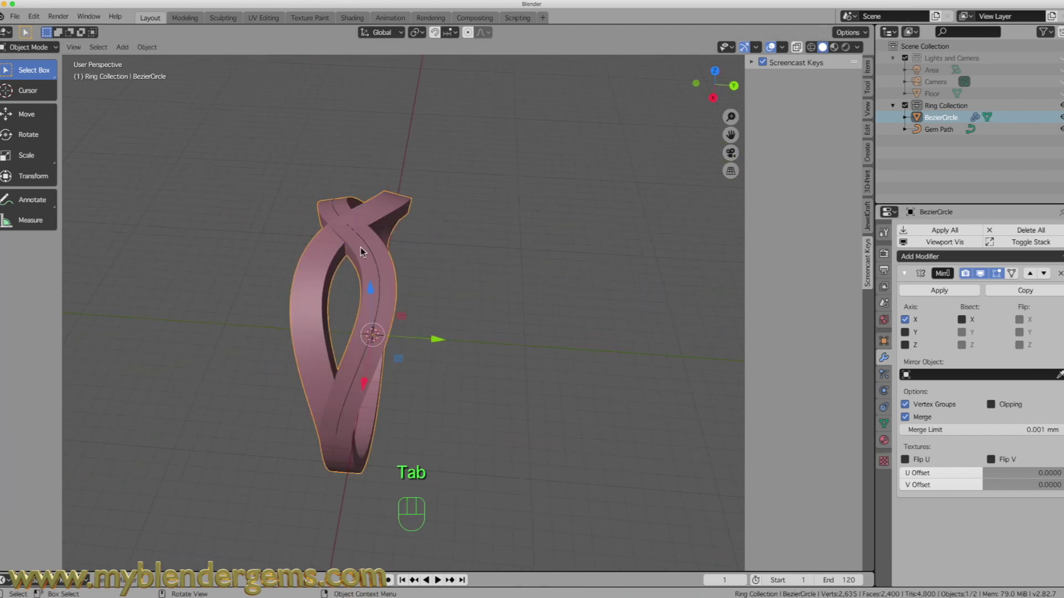
{"action": "left_click", "coordinate": [939, 291]}
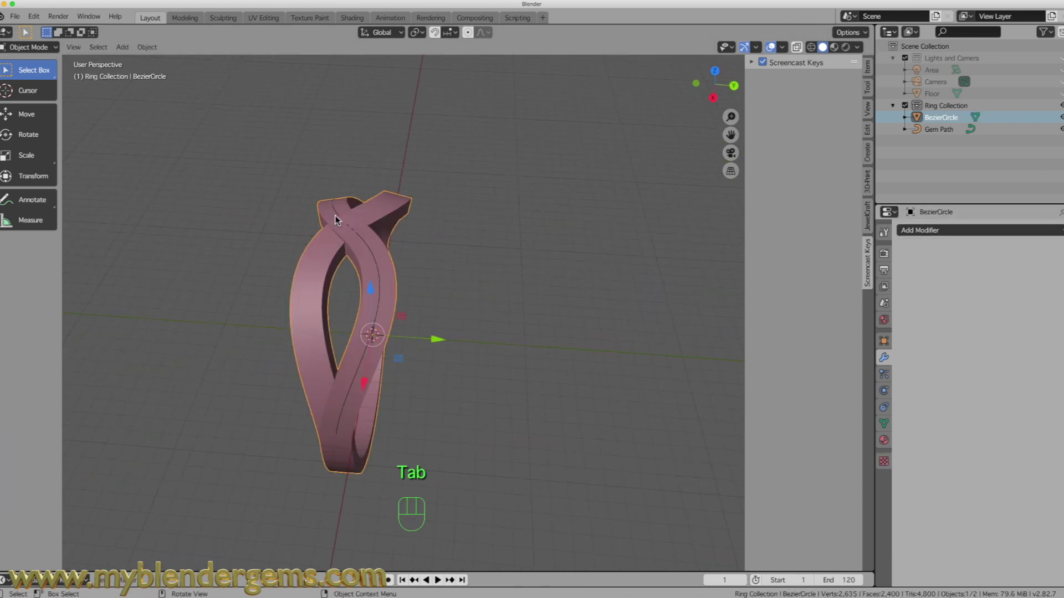
{"action": "key", "text": "Tab"}
{"action": "middle_click_drag", "start_coordinate": [285, 373], "coordinate": [319, 330]}
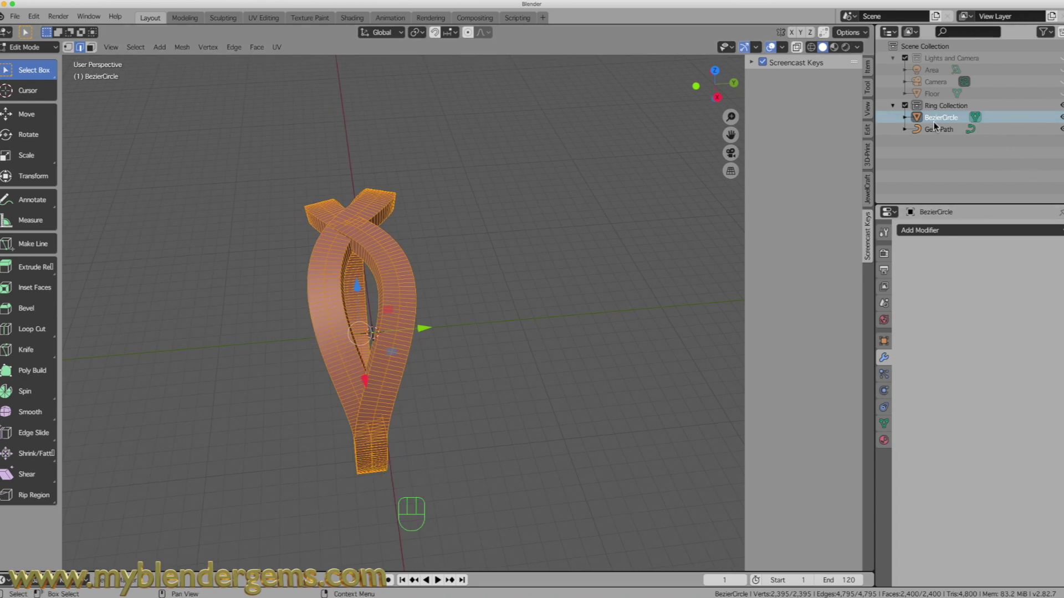
{"action": "key", "text": "Tab"}
{"action": "key", "text": "Tab"}
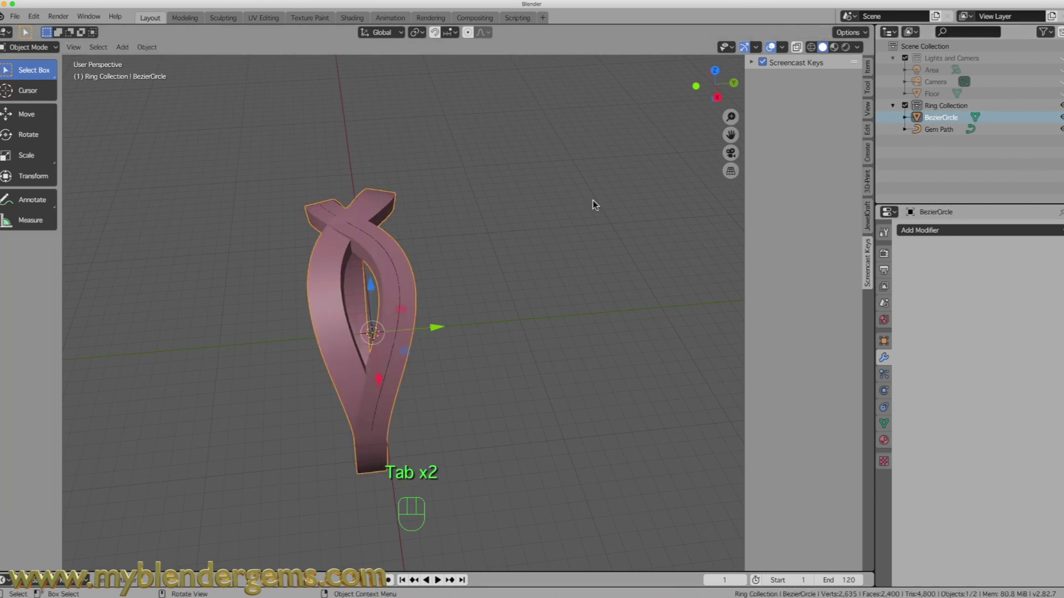
Select the Gem Path curve, review its run along the band, and add a 2 mm diamond gem.
{"action": "left_click", "coordinate": [938, 129]}
{"action": "mouse_move", "coordinate": [470, 258]}
{"action": "middle_mouse_down"}
{"action": "mouse_move", "coordinate": [410, 269]}
{"action": "mouse_move", "coordinate": [373, 252]}
{"action": "mouse_move", "coordinate": [413, 233]}
{"action": "mouse_move", "coordinate": [387, 218]}
{"action": "mouse_move", "coordinate": [284, 274]}
{"action": "mouse_move", "coordinate": [477, 251]}
{"action": "middle_mouse_up"}
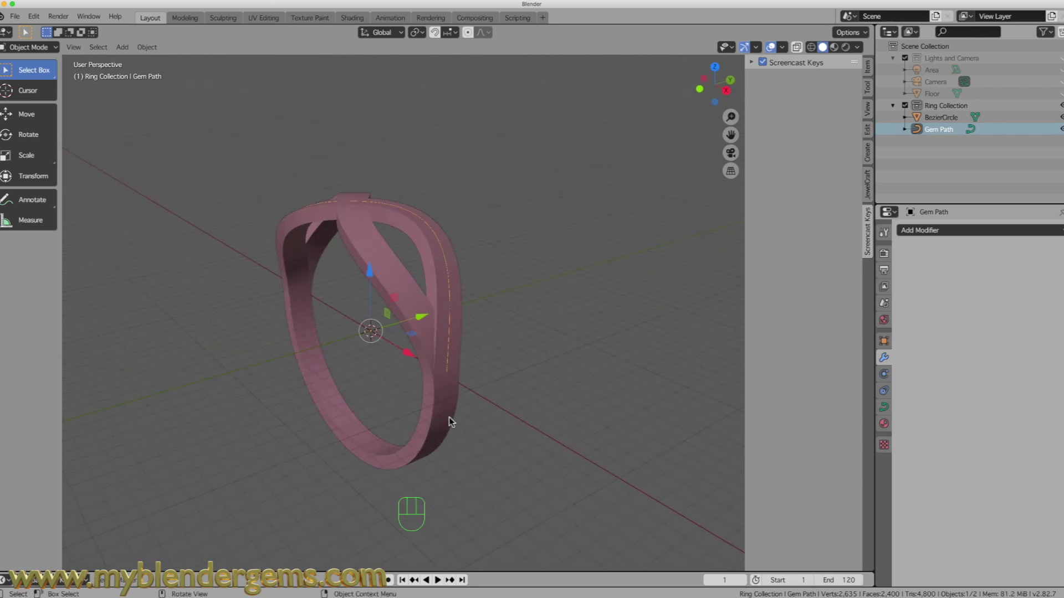
{"action": "middle_click_drag", "start_coordinate": [382, 166], "coordinate": [426, 251]}
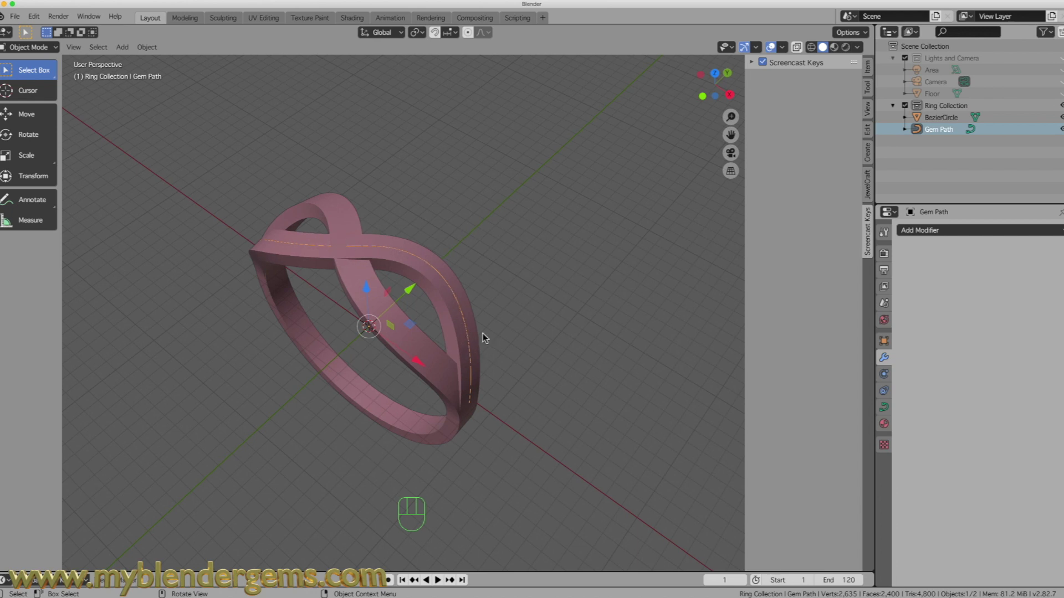
{"action": "middle_click_drag", "start_coordinate": [384, 253], "coordinate": [331, 243]}
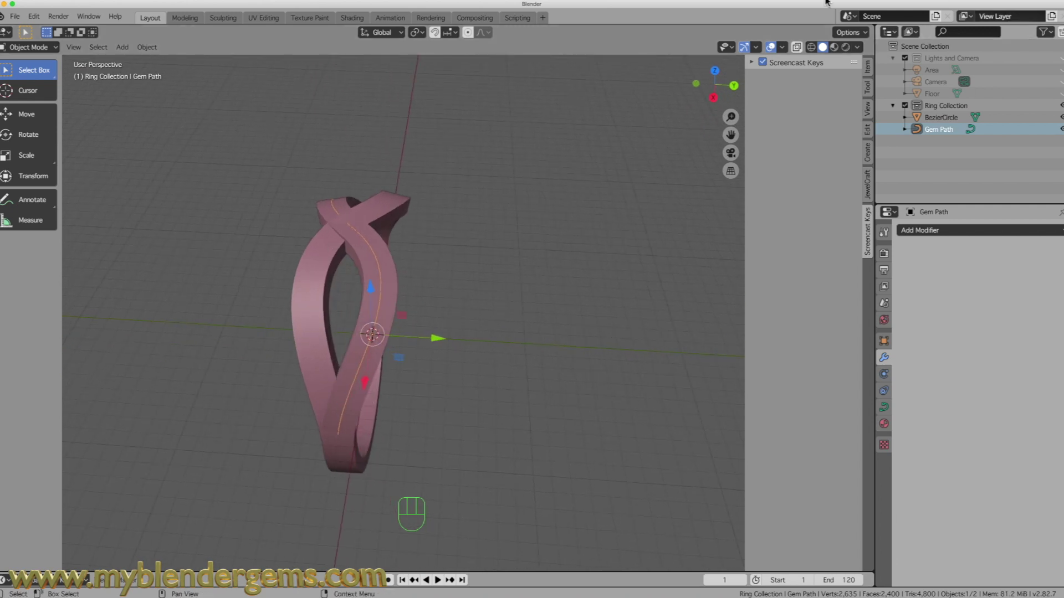
{"action": "left_click", "coordinate": [867, 184]}
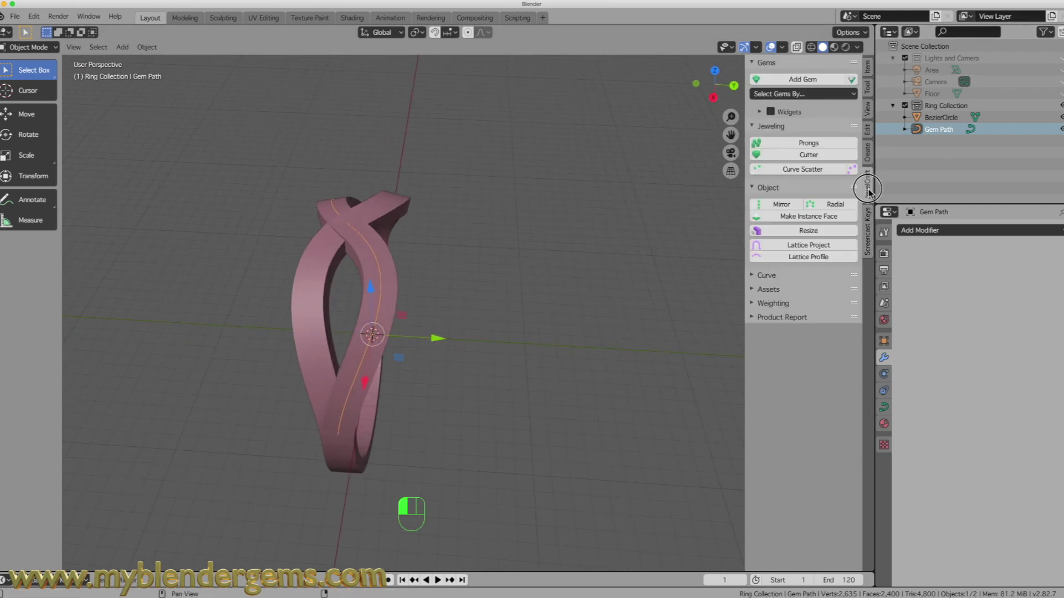
{"action": "left_click", "coordinate": [787, 81]}
{"action": "left_click", "coordinate": [815, 95]}
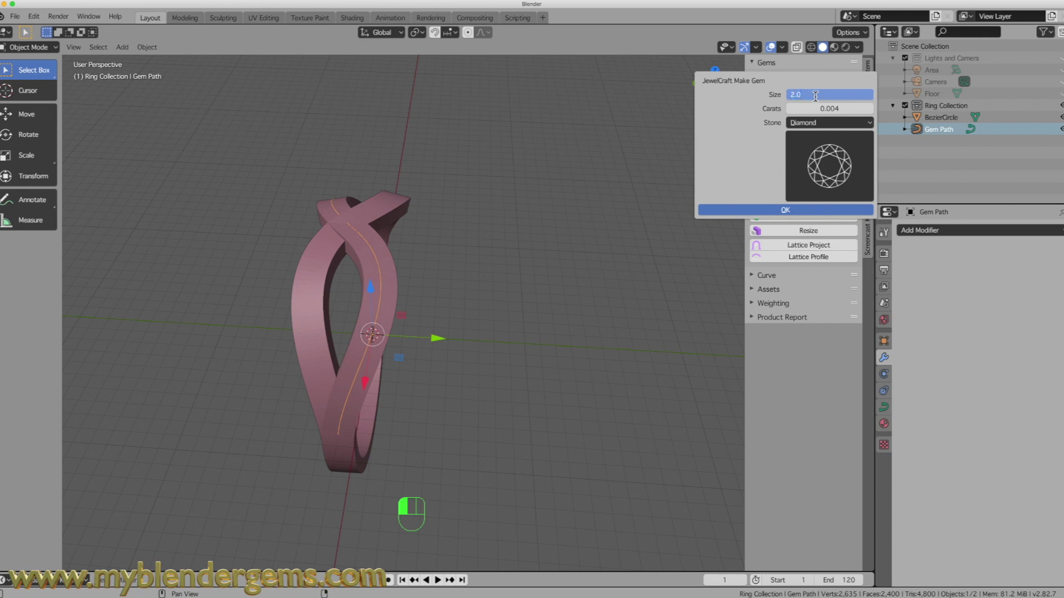
{"action": "key", "text": "Return"}
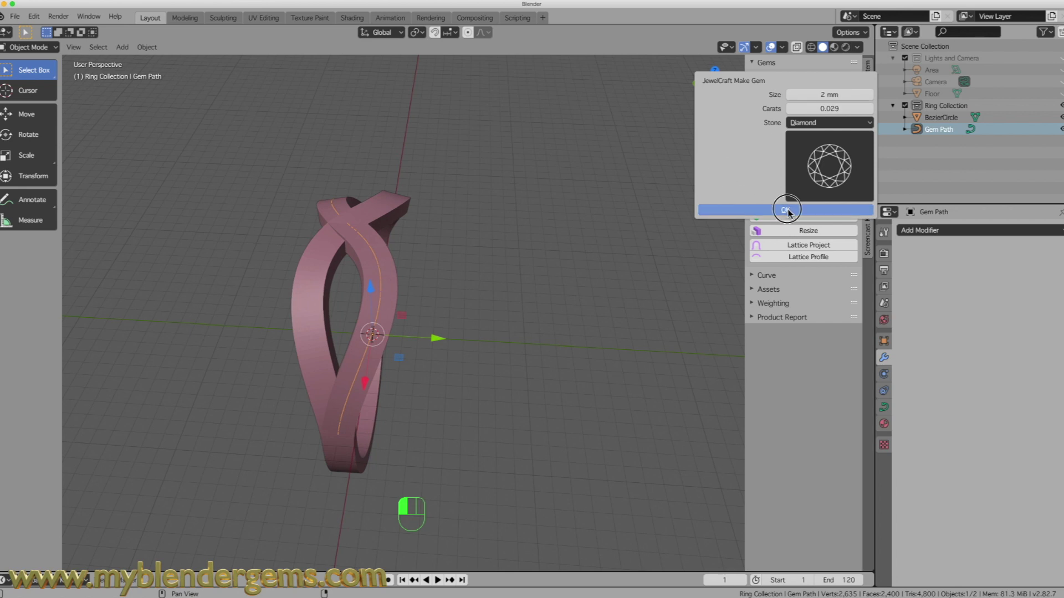
{"action": "left_click", "coordinate": [787, 210]}
Raise the 2 mm gem 9.98 mm along Z to compare it with the band's top, and delete it.
{"action": "middle_click_drag", "start_coordinate": [631, 265], "coordinate": [355, 321]}
{"action": "left_click_drag", "start_coordinate": [371, 305], "coordinate": [357, 185]}
{"action": "middle_click_drag", "start_coordinate": [357, 186], "coordinate": [403, 214]}
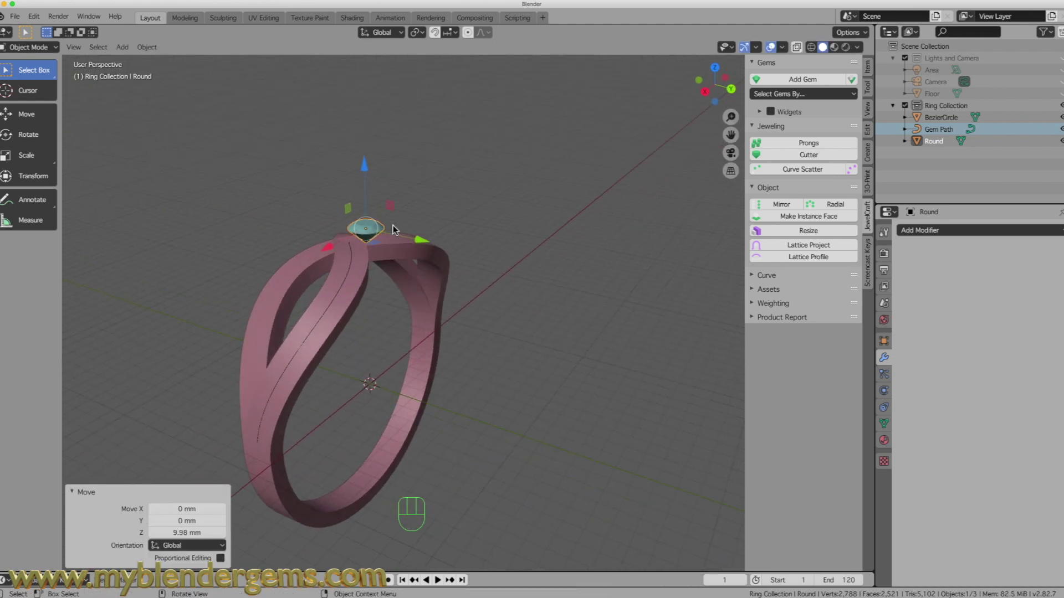
{"action": "key", "text": "x"}
{"action": "left_click", "coordinate": [394, 229]}
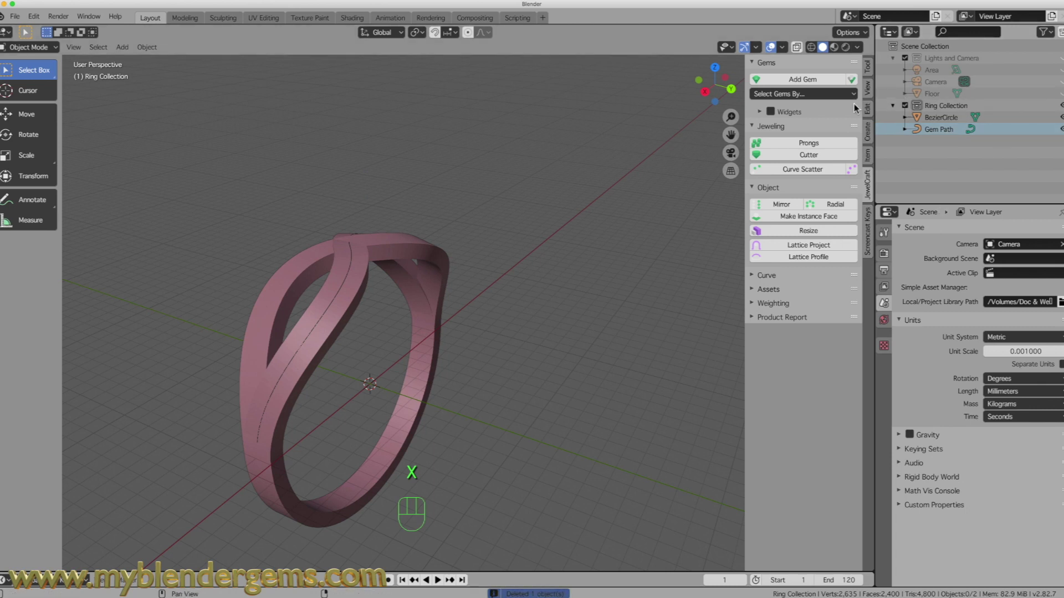
Add a 1.5 mm diamond gem and move it slightly upward along Z from the ring's centre.
{"action": "left_click", "coordinate": [815, 78]}
{"action": "left_click", "coordinate": [861, 94]}
{"action": "type", "text": "1.5"}
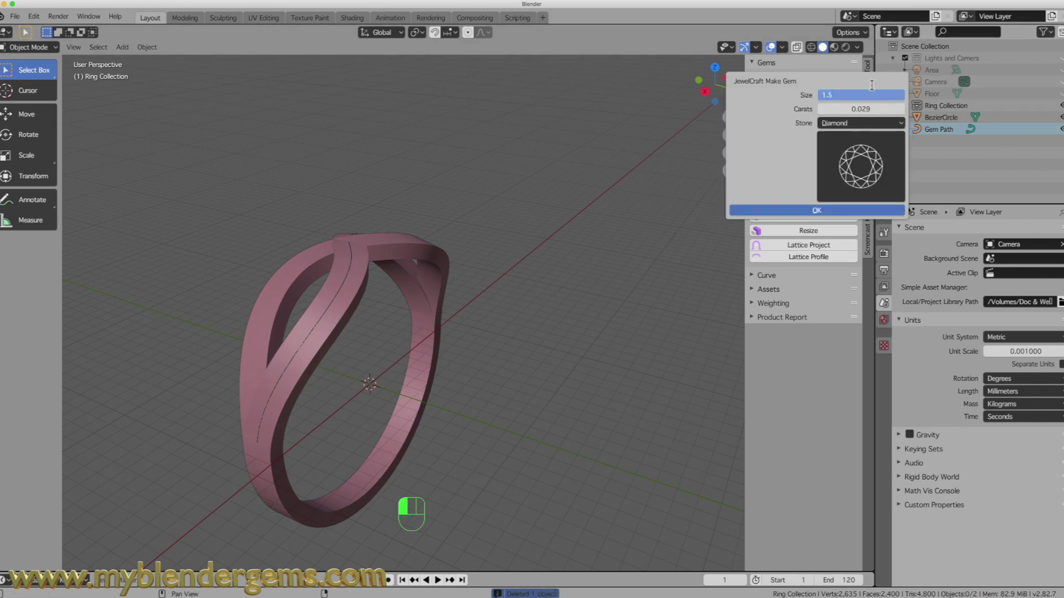
{"action": "left_click", "coordinate": [813, 209]}
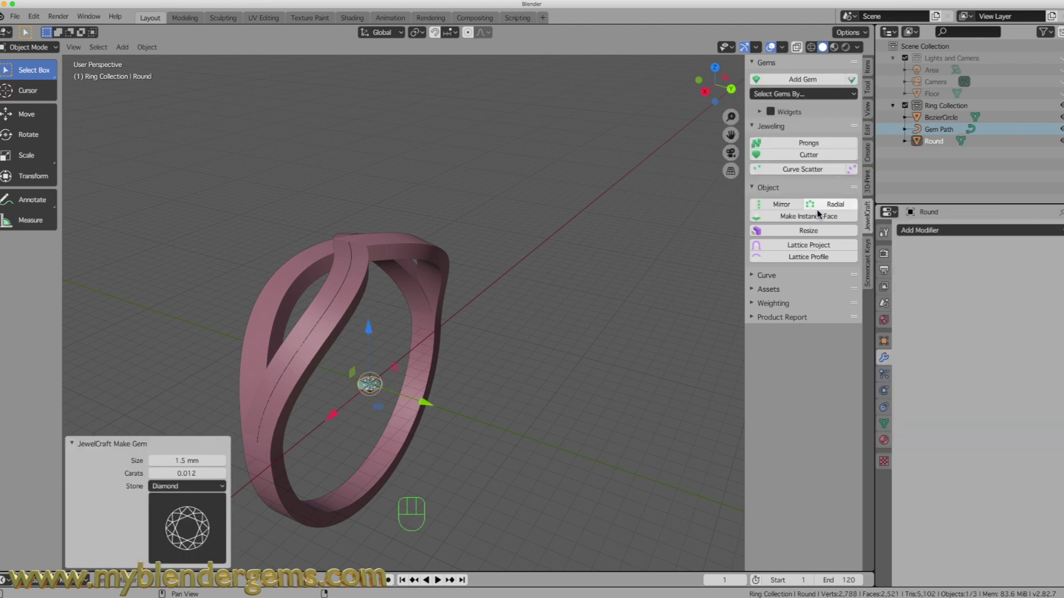
{"action": "left_click_drag", "start_coordinate": [368, 333], "coordinate": [367, 315]}
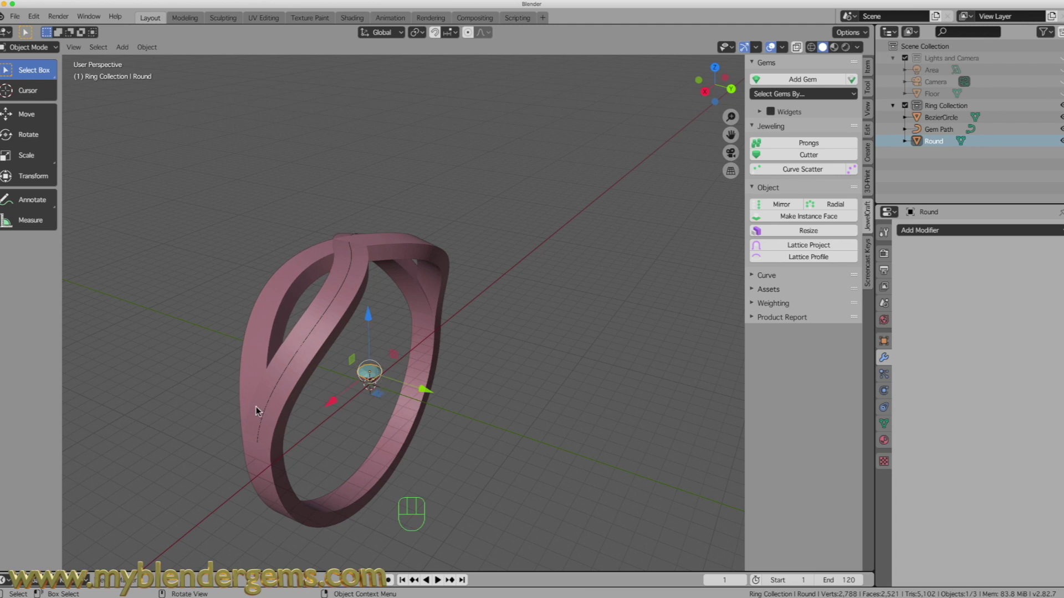
{"action": "key", "text": "shift"}
{"action": "left_click", "coordinate": [335, 299], "text": "shift"}
{"action": "left_click", "coordinate": [337, 299], "text": "shift"}
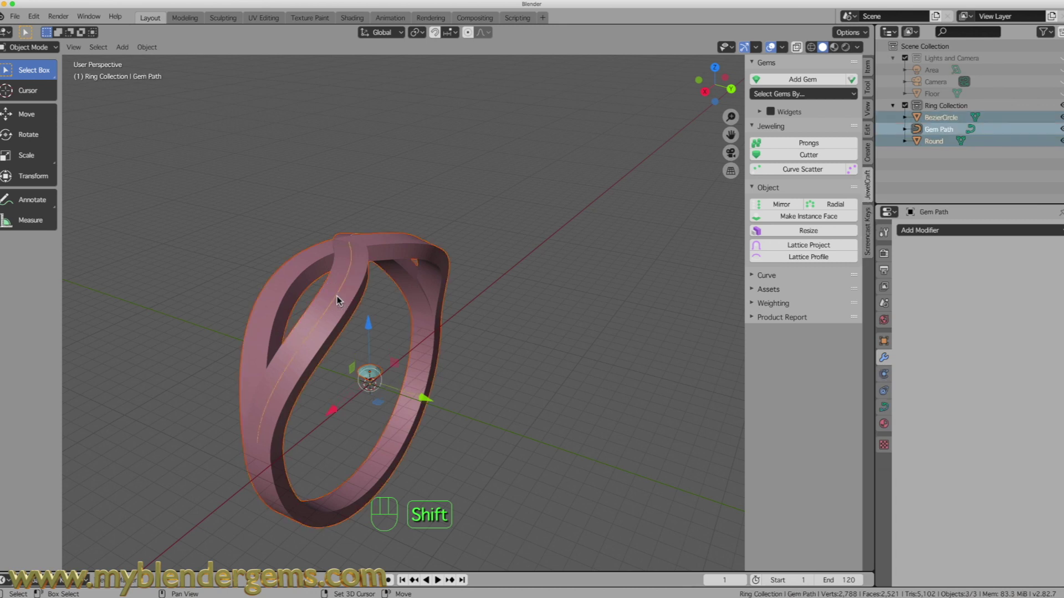
{"action": "left_click", "coordinate": [373, 375]}
Select only the Gem Path curve and scale it uniformly by about 1.018 so it lies outside the band.
{"action": "middle_click_drag", "start_coordinate": [370, 368], "coordinate": [348, 277]}
{"action": "left_click", "coordinate": [349, 255]}
{"action": "left_click", "coordinate": [351, 255]}
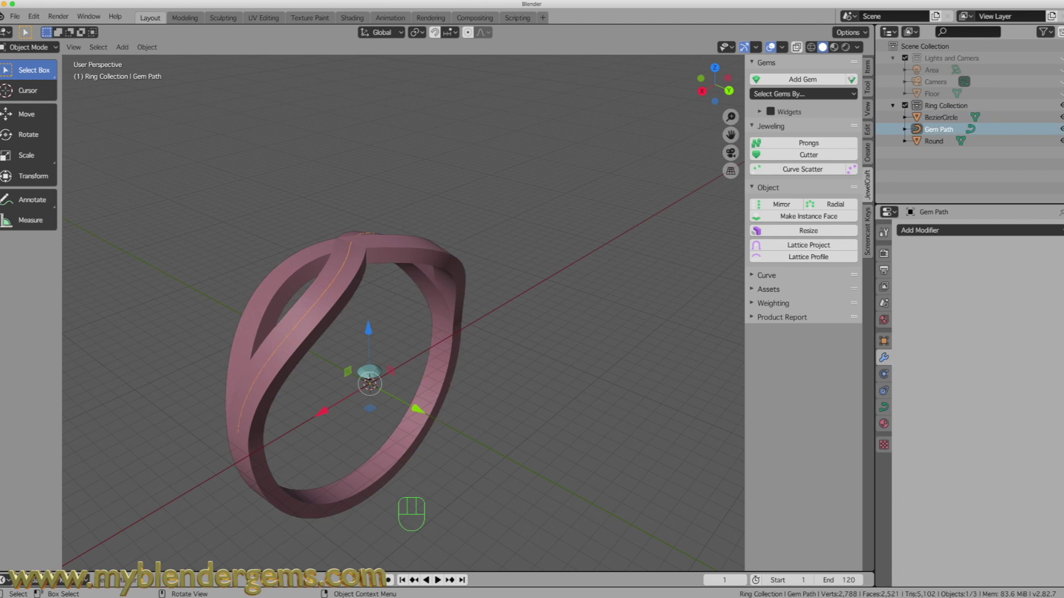
{"action": "key", "text": "s"}
{"action": "left_click", "coordinate": [411, 402]}
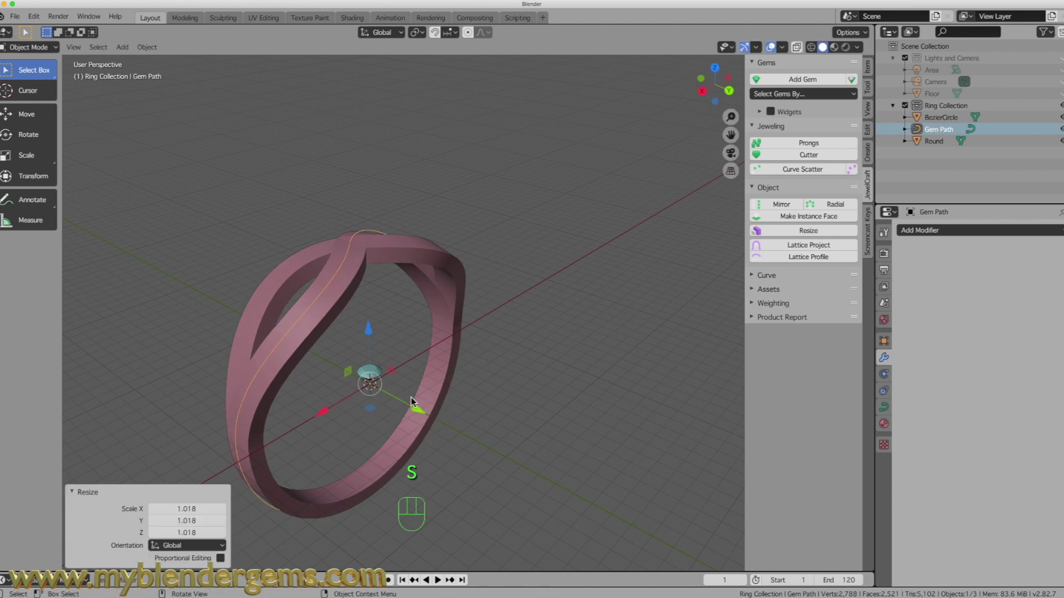
Select the 1.5 mm gem together with the Gem Path curve and scatter the gem along the curve.
{"action": "left_click", "coordinate": [364, 372]}
{"action": "middle_click_drag", "start_coordinate": [339, 326], "coordinate": [351, 311]}
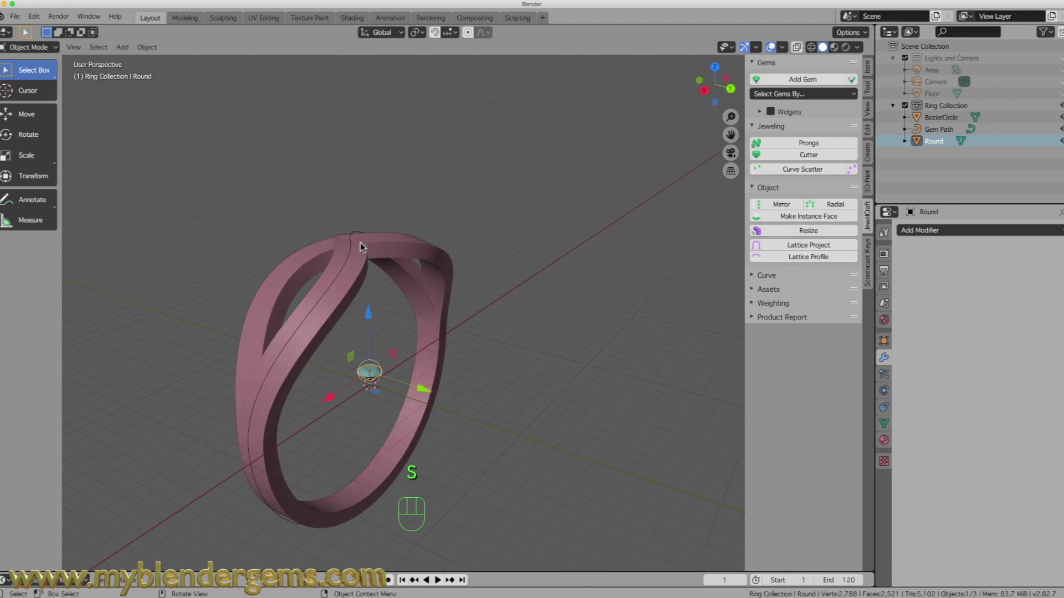
{"action": "key", "text": "shift"}
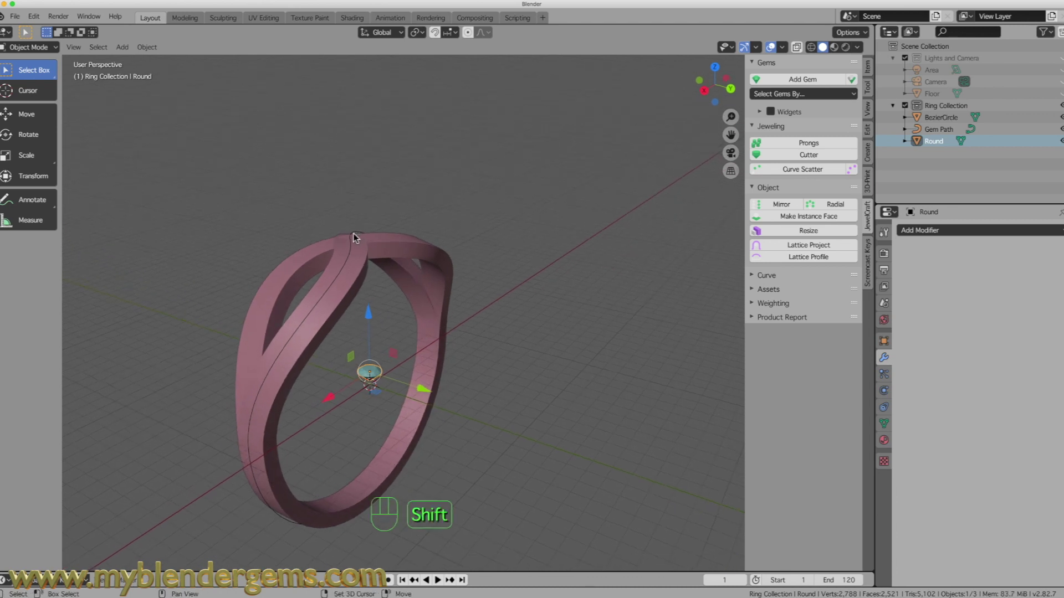
{"action": "left_click", "coordinate": [354, 234], "text": "shift"}
{"action": "middle_click_drag", "start_coordinate": [444, 346], "coordinate": [384, 373]}
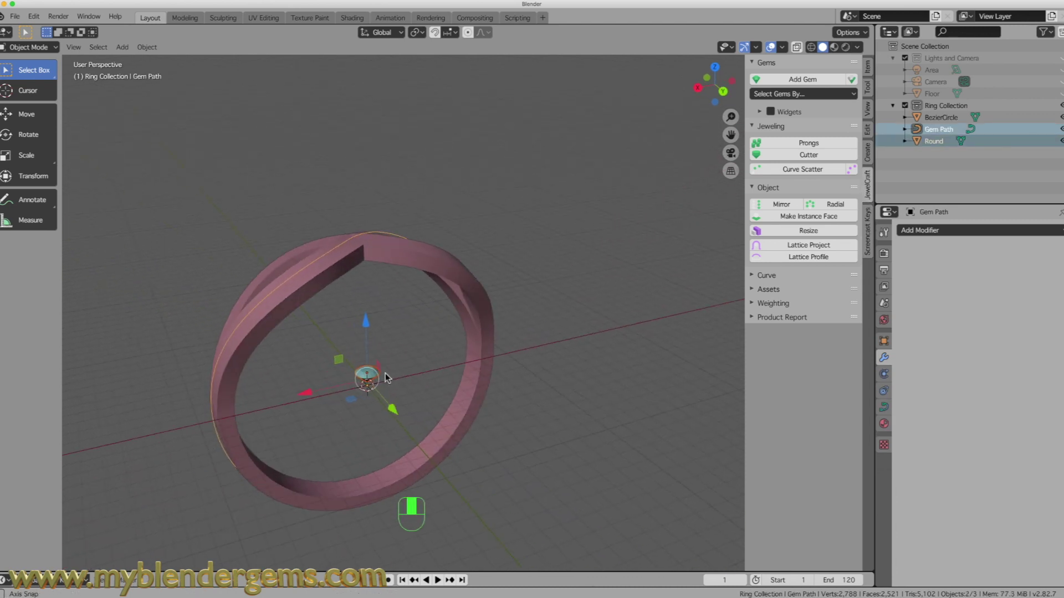
{"action": "left_click", "coordinate": [802, 169]}
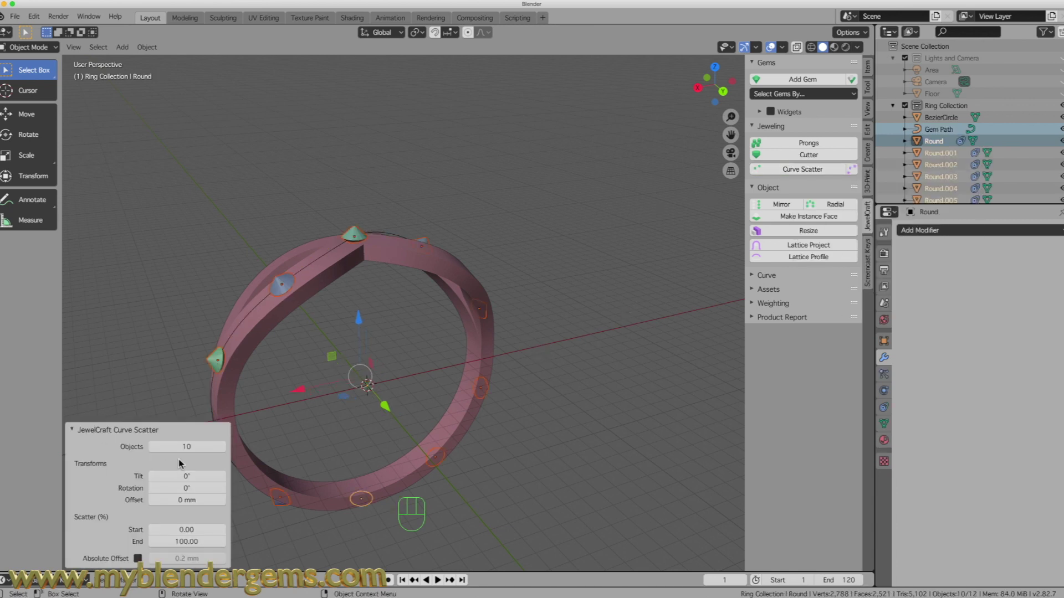
Set the curve scatter's start to -43.30, its end to -15.75 and the gem tilt to 180°.
{"action": "left_click_drag", "start_coordinate": [172, 540], "coordinate": [129, 540]}
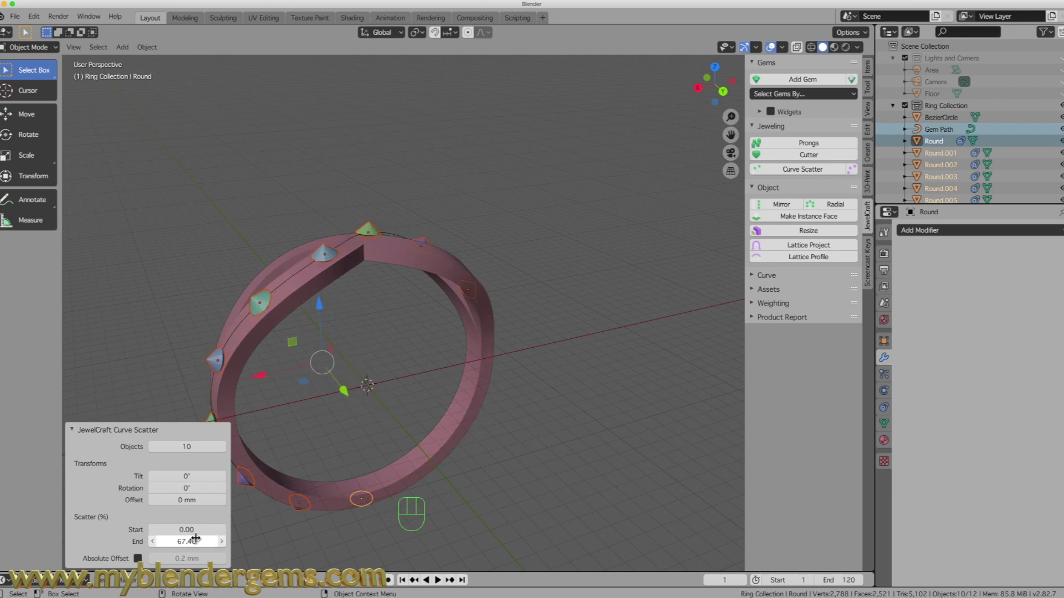
{"action": "mouse_move", "coordinate": [191, 530]}
{"action": "left_mouse_down"}
{"action": "mouse_move", "coordinate": [160, 530]}
{"action": "mouse_move", "coordinate": [187, 541]}
{"action": "mouse_move", "coordinate": [165, 542]}
{"action": "mouse_move", "coordinate": [190, 542]}
{"action": "left_mouse_up"}
{"action": "left_click", "coordinate": [183, 476]}
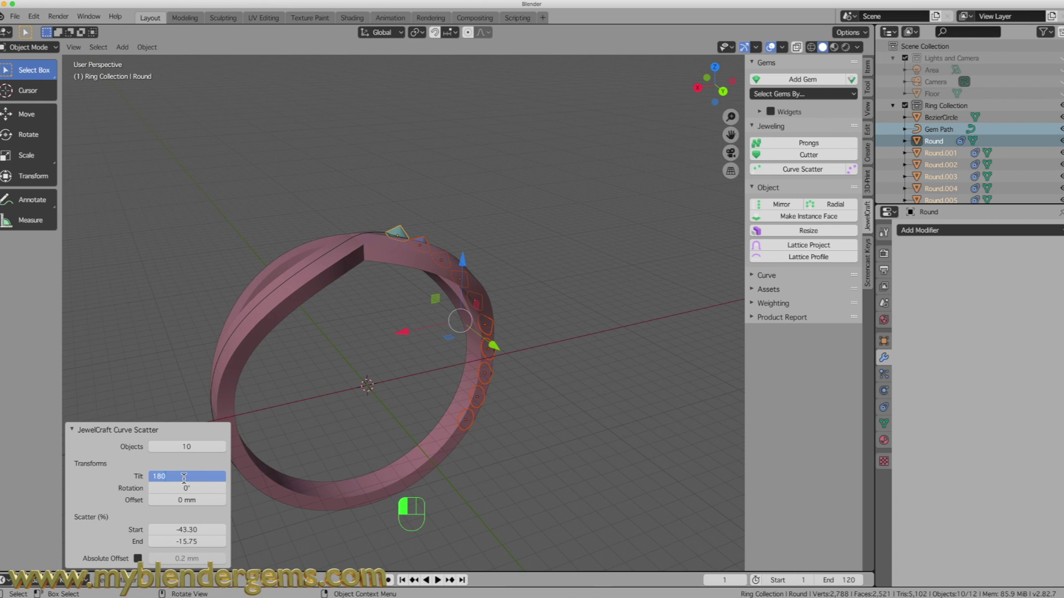
{"action": "type", "text": "180"}
{"action": "key", "text": "Return"}
{"action": "middle_click_drag", "start_coordinate": [360, 427], "coordinate": [347, 284]}
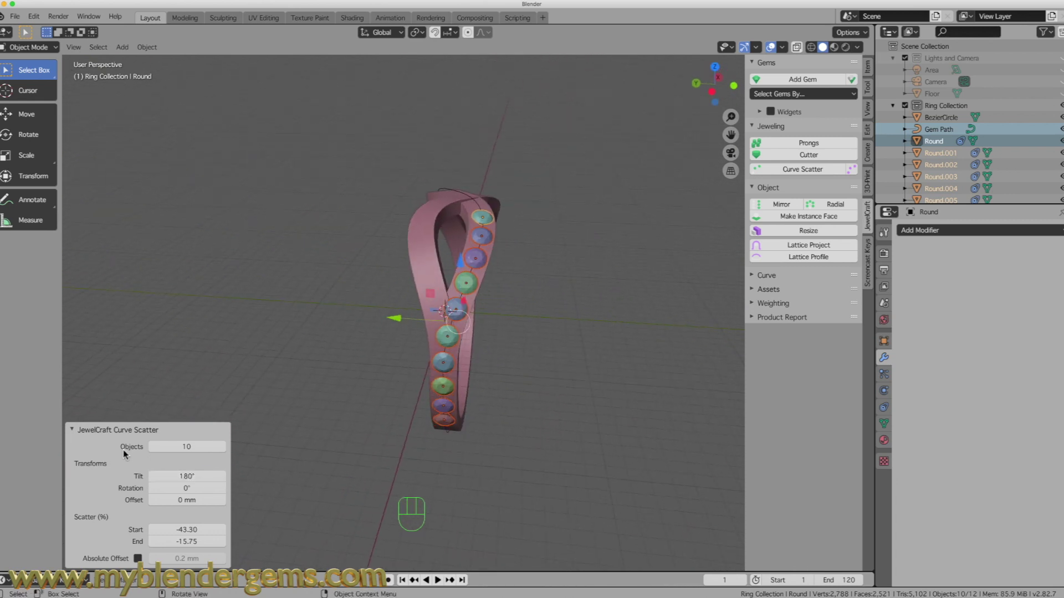
Reduce the curve scatter to 7 gems and set its start to -44.80 and end to -28.90.
{"action": "left_click", "coordinate": [153, 447]}
{"action": "left_click", "coordinate": [153, 446]}
{"action": "left_click", "coordinate": [153, 447]}
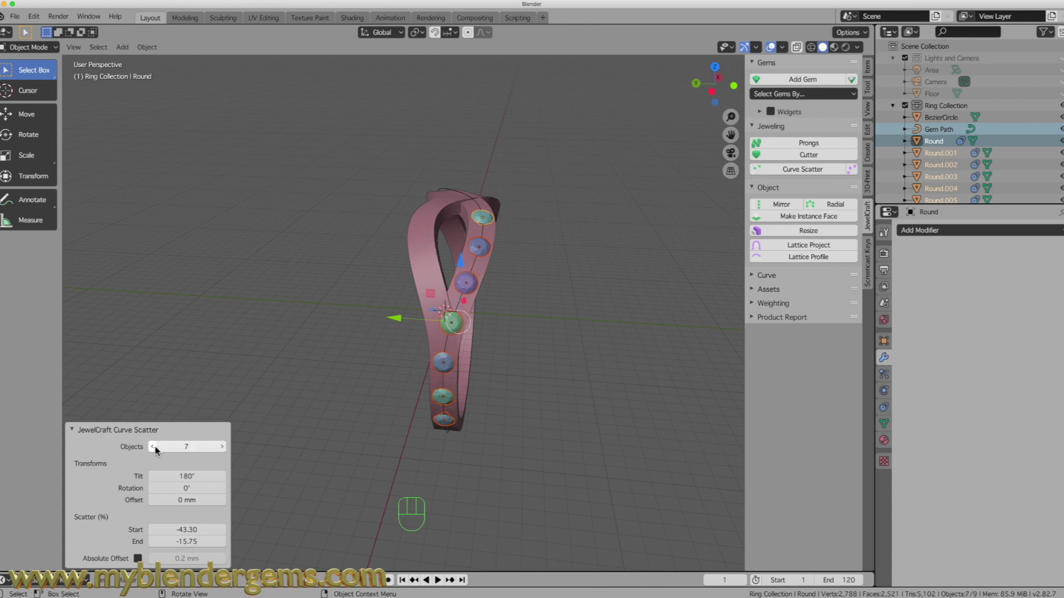
{"action": "middle_click_drag", "start_coordinate": [414, 384], "coordinate": [549, 243]}
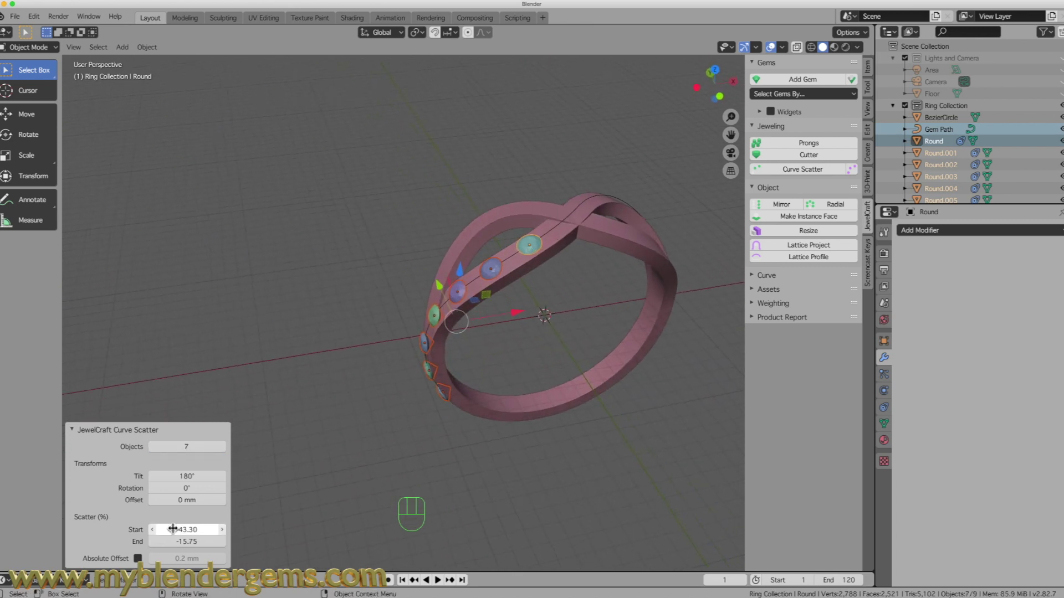
{"action": "left_click_drag", "start_coordinate": [183, 530], "coordinate": [155, 541]}
{"action": "middle_click_drag", "start_coordinate": [380, 518], "coordinate": [374, 461]}
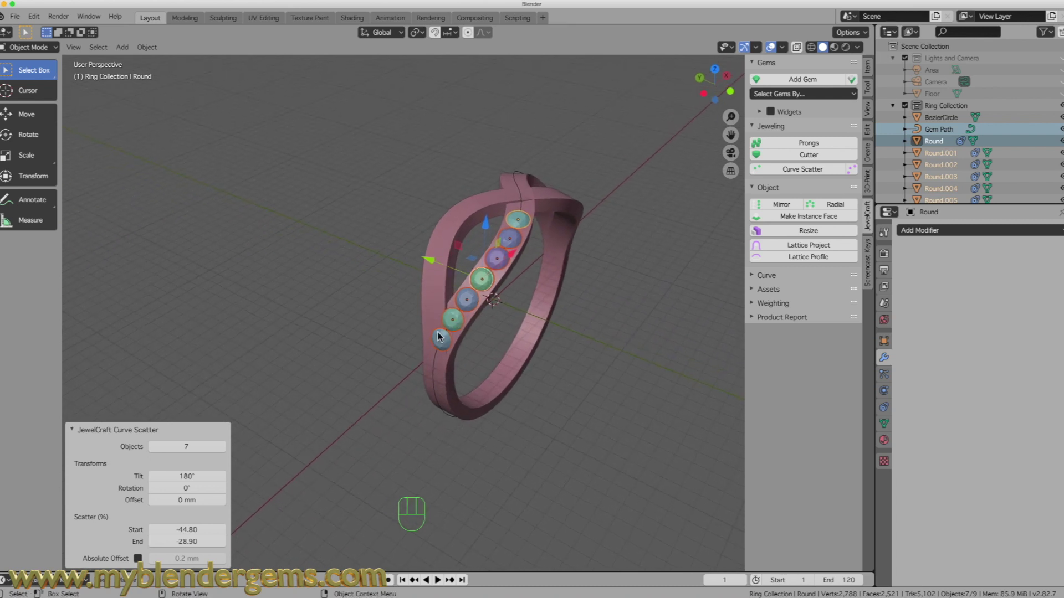
Reduce the scattered row to 5 gems and set the scatter end to -33.10.
{"action": "left_click", "coordinate": [152, 446]}
{"action": "left_click", "coordinate": [152, 447]}
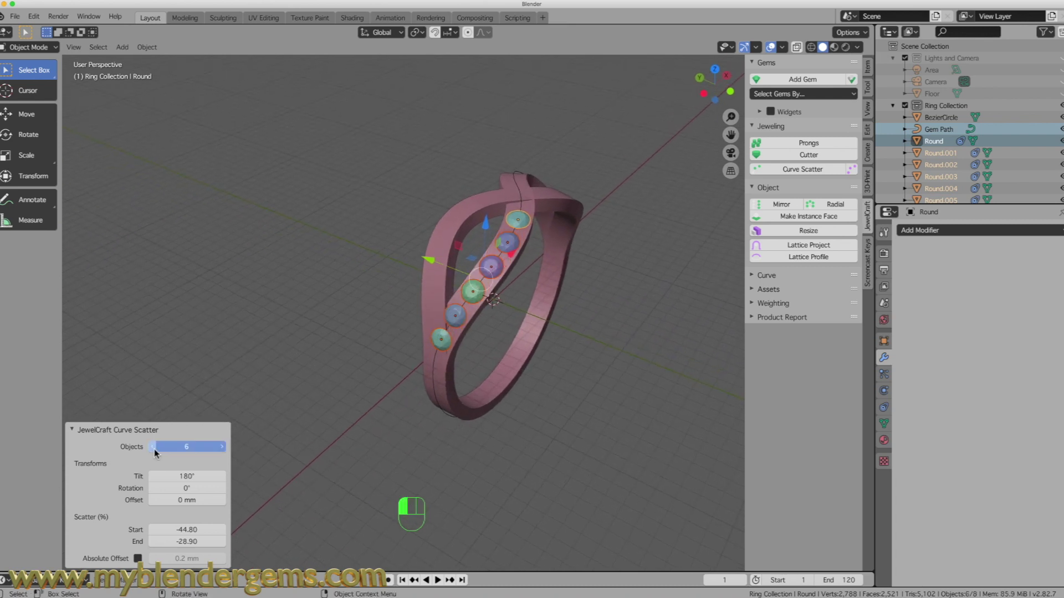
{"action": "left_click_drag", "start_coordinate": [187, 541], "coordinate": [161, 542]}
{"action": "left_click", "coordinate": [227, 452]}
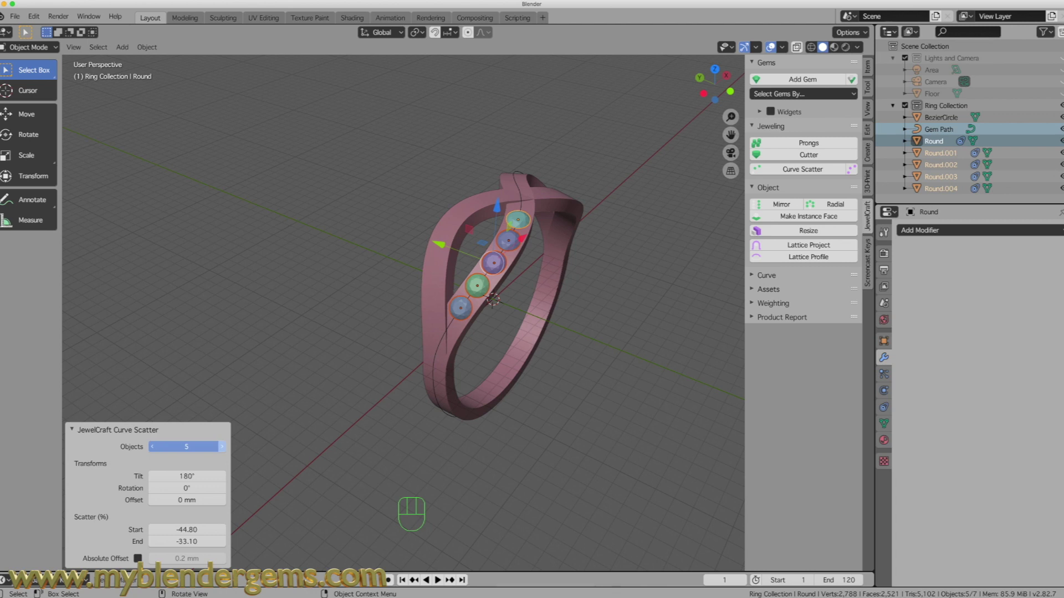
Fine-tune the five-gem row with a tilt of 183°, a scatter start of -44.50 and an end of -33.50.
{"action": "left_click_drag", "start_coordinate": [223, 541], "coordinate": [226, 541]}
{"action": "left_click_drag", "start_coordinate": [189, 476], "coordinate": [189, 481]}
{"action": "left_click_drag", "start_coordinate": [188, 529], "coordinate": [183, 529]}
{"action": "left_click", "coordinate": [154, 446]}
{"action": "left_click_drag", "start_coordinate": [201, 528], "coordinate": [188, 541]}
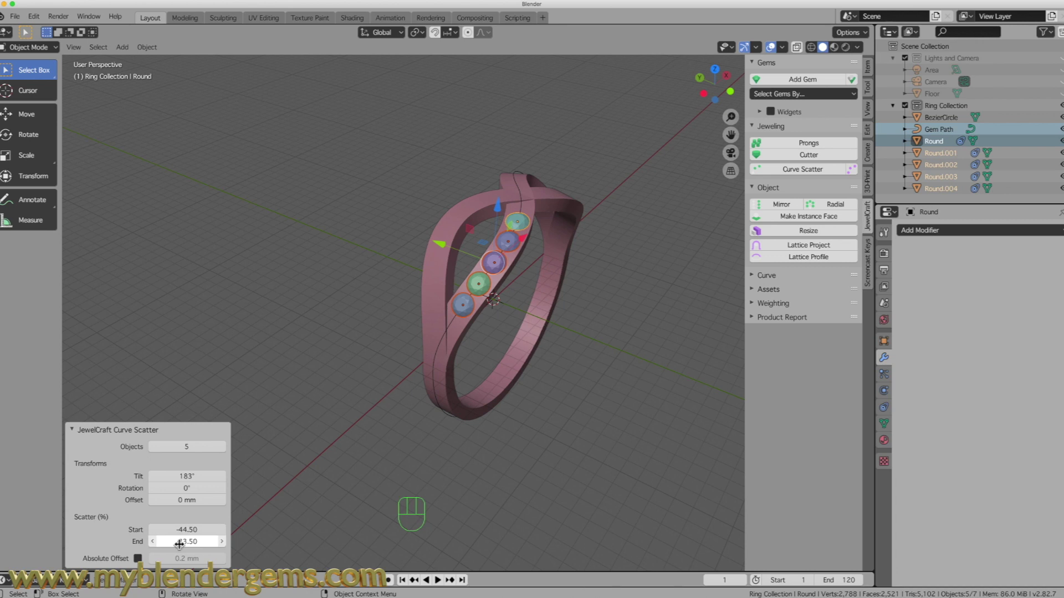
Add another 1.5 mm diamond gem at the ring's centre for a second row.
{"action": "middle_click_drag", "start_coordinate": [460, 428], "coordinate": [409, 415]}
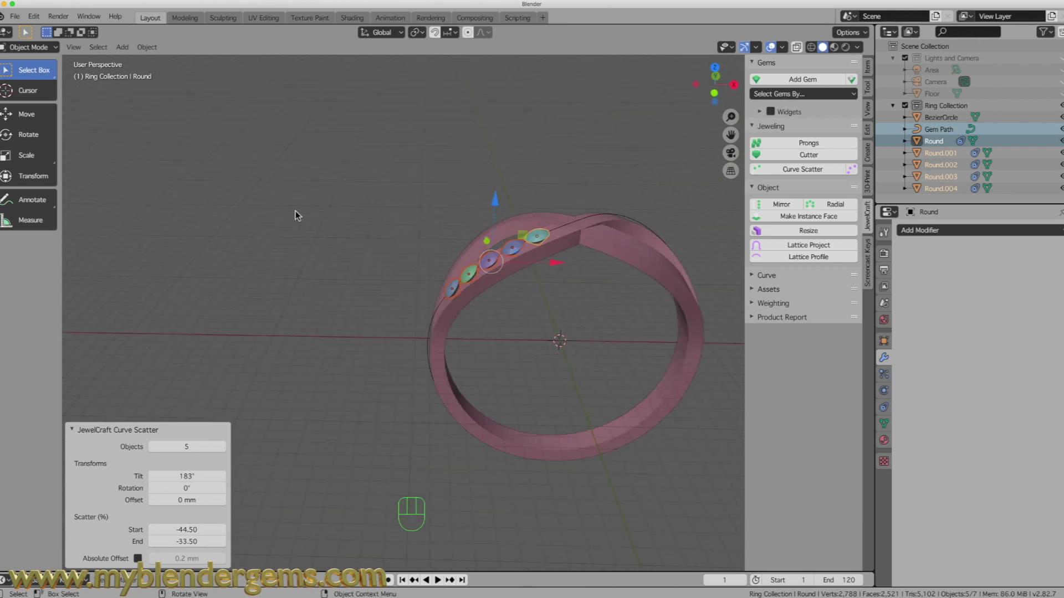
{"action": "scroll", "coordinate": [289, 248], "scroll_direction": "down", "scroll_amount": 3}
{"action": "middle_click_drag", "start_coordinate": [449, 192], "coordinate": [534, 234]}
{"action": "scroll", "coordinate": [419, 238], "scroll_direction": "up", "scroll_amount": 3}
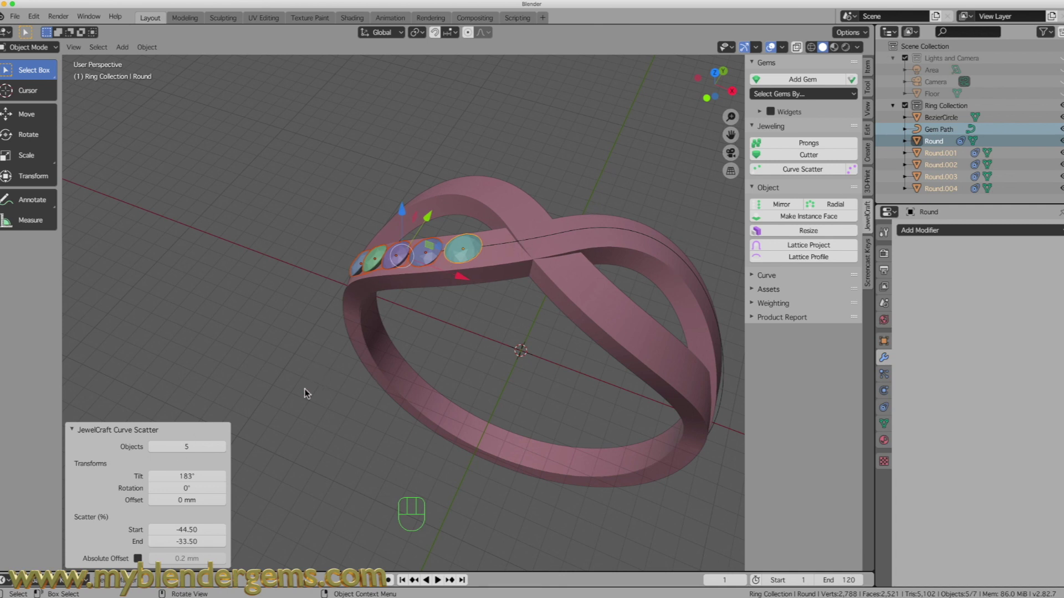
{"action": "scroll", "coordinate": [227, 383], "scroll_direction": "down", "scroll_amount": 3}
{"action": "left_click", "coordinate": [803, 81]}
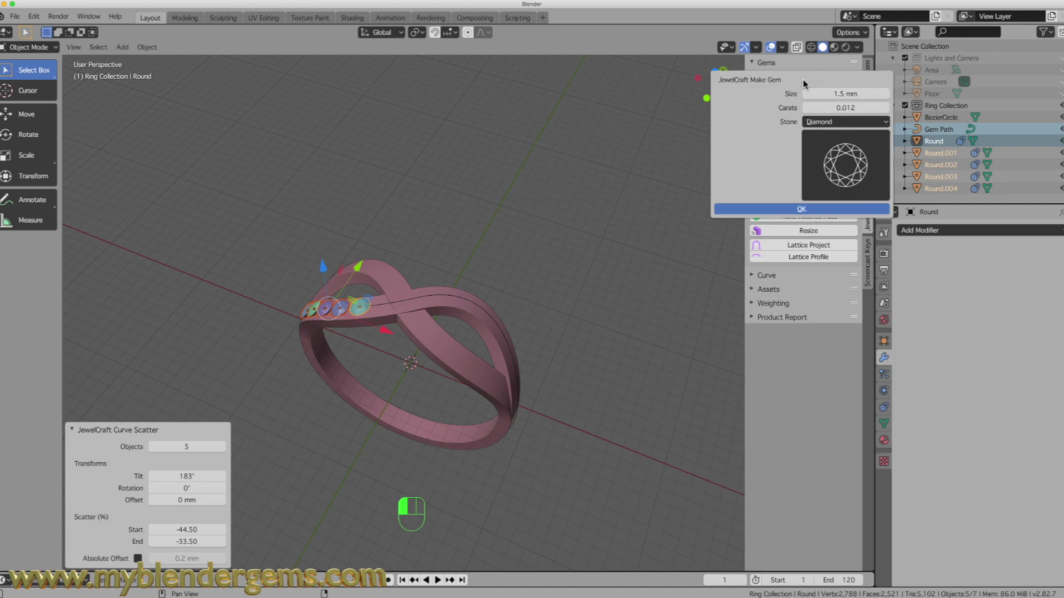
{"action": "left_click", "coordinate": [801, 216]}
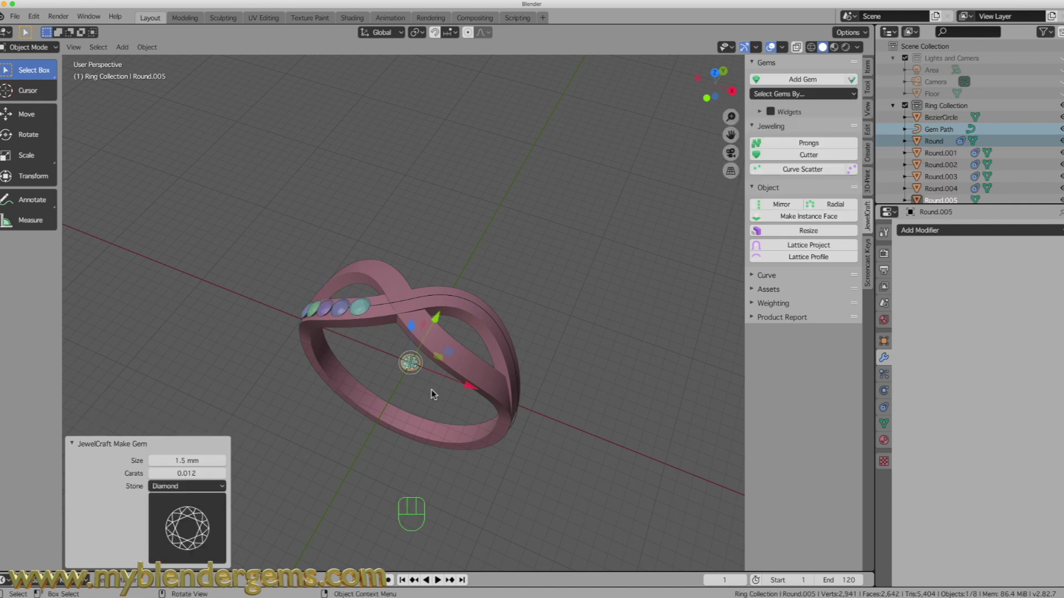
Select the new centre gem together with the Gem Path curve and scatter 5 gems along the curve.
{"action": "left_click", "coordinate": [410, 370]}
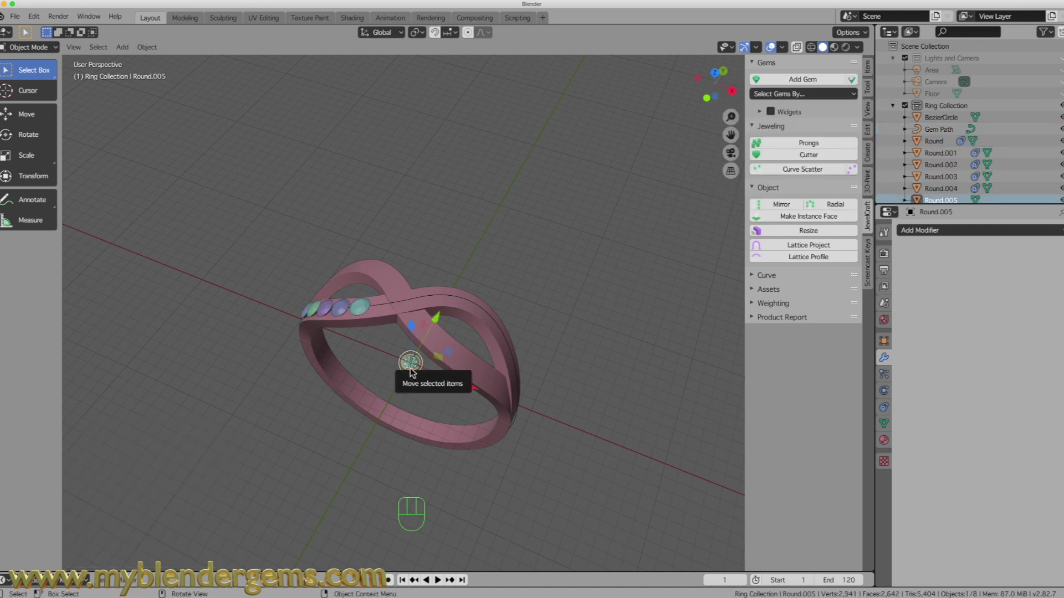
{"action": "middle_click_drag", "start_coordinate": [484, 319], "coordinate": [441, 258]}
{"action": "left_click", "coordinate": [443, 247], "text": "shift"}
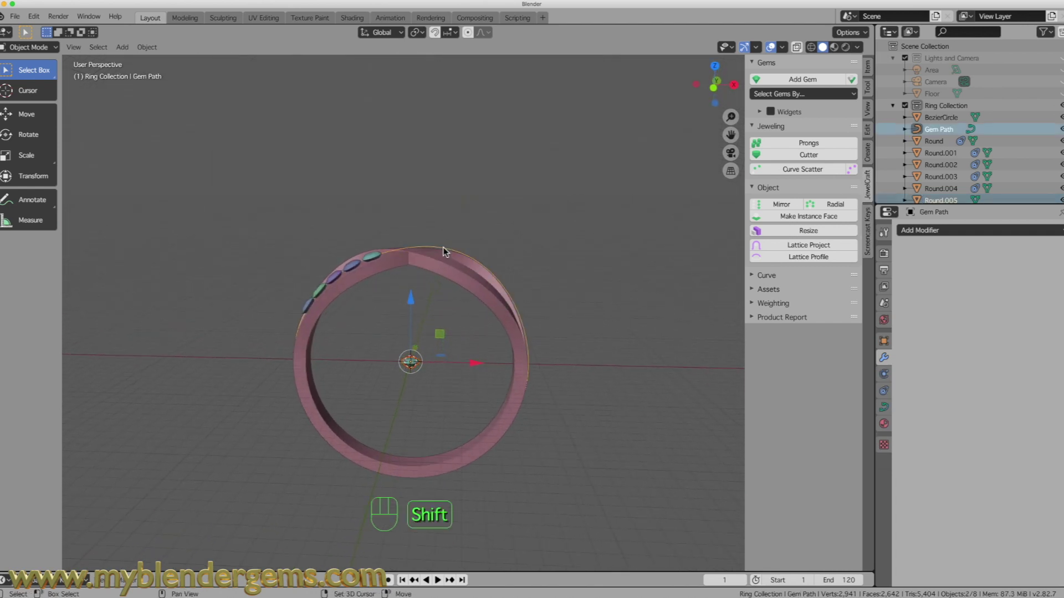
{"action": "middle_click_drag", "start_coordinate": [530, 291], "coordinate": [665, 288]}
{"action": "left_click", "coordinate": [813, 169]}
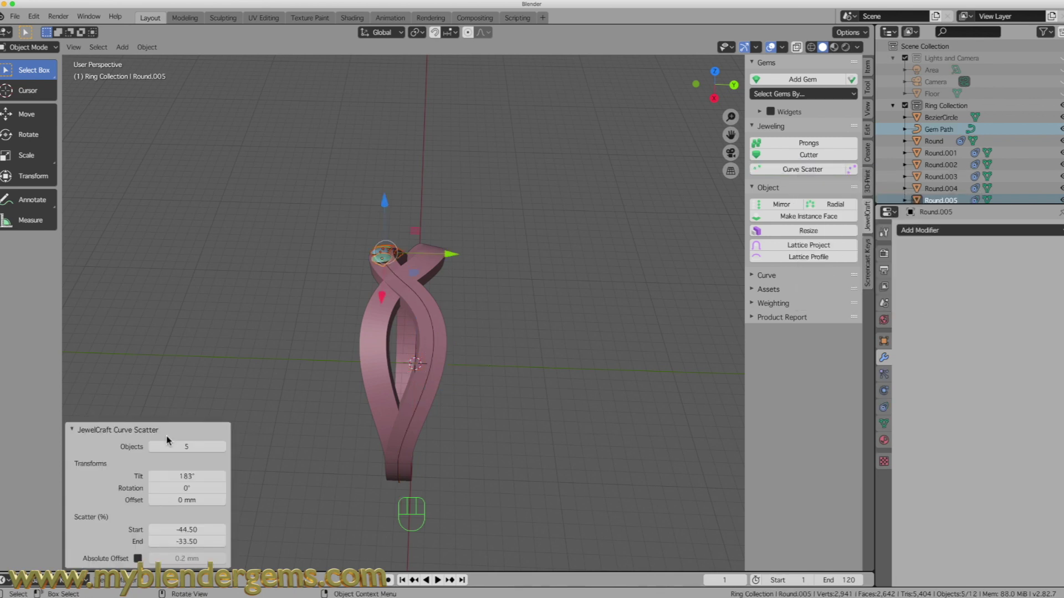
{"action": "middle_click_drag", "start_coordinate": [254, 418], "coordinate": [291, 421]}
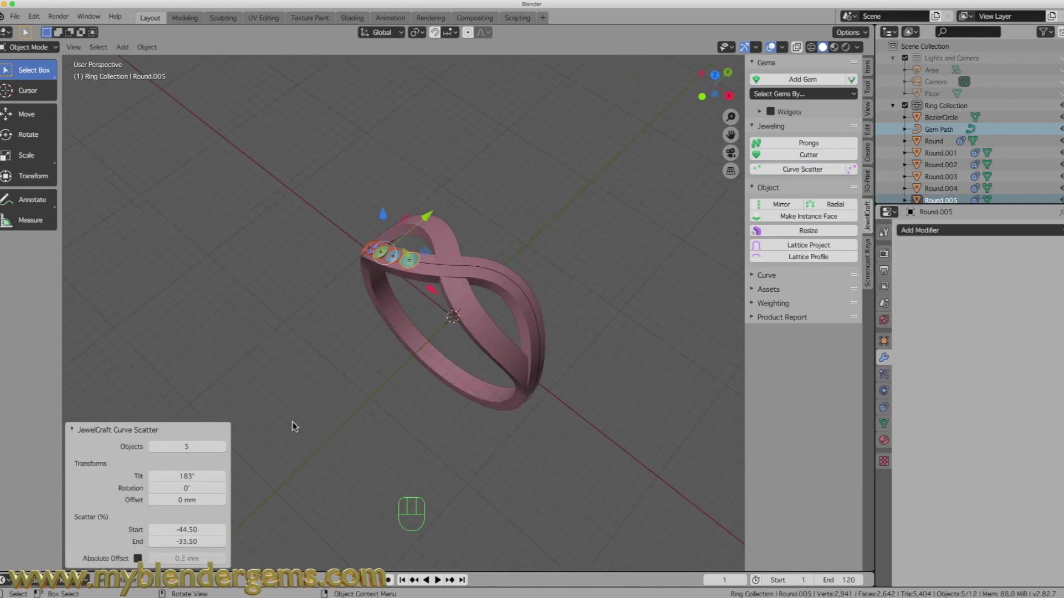
Reposition the second five-gem row on the curve with a scatter start of -65.90 and an end of -55.00.
{"action": "mouse_move", "coordinate": [192, 529]}
{"action": "left_mouse_down"}
{"action": "mouse_move", "coordinate": [158, 529]}
{"action": "mouse_move", "coordinate": [172, 529]}
{"action": "left_mouse_up"}
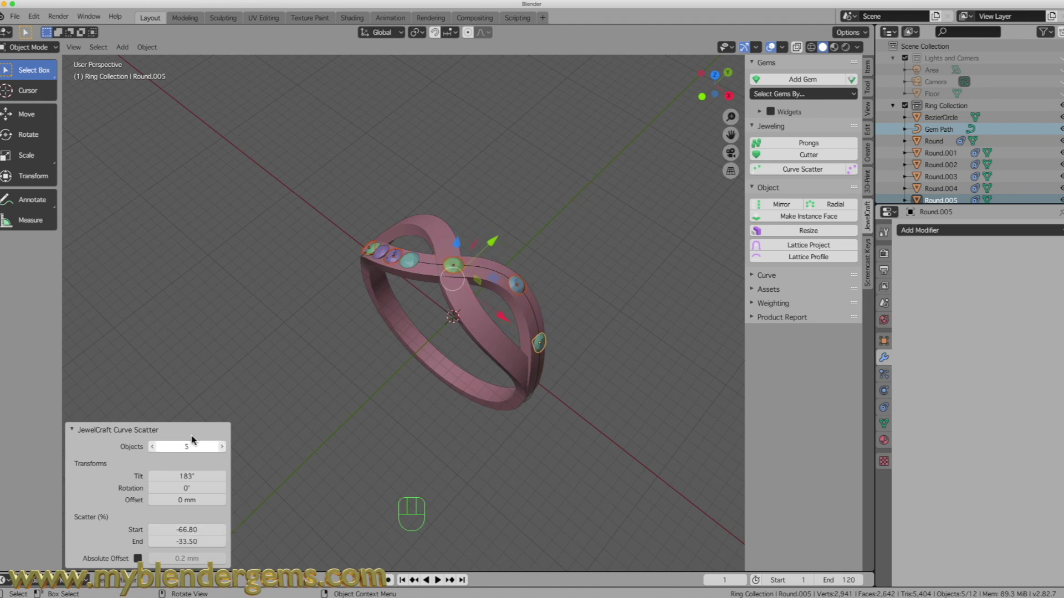
{"action": "left_click_drag", "start_coordinate": [166, 541], "coordinate": [143, 541]}
{"action": "key", "text": "KP_7"}
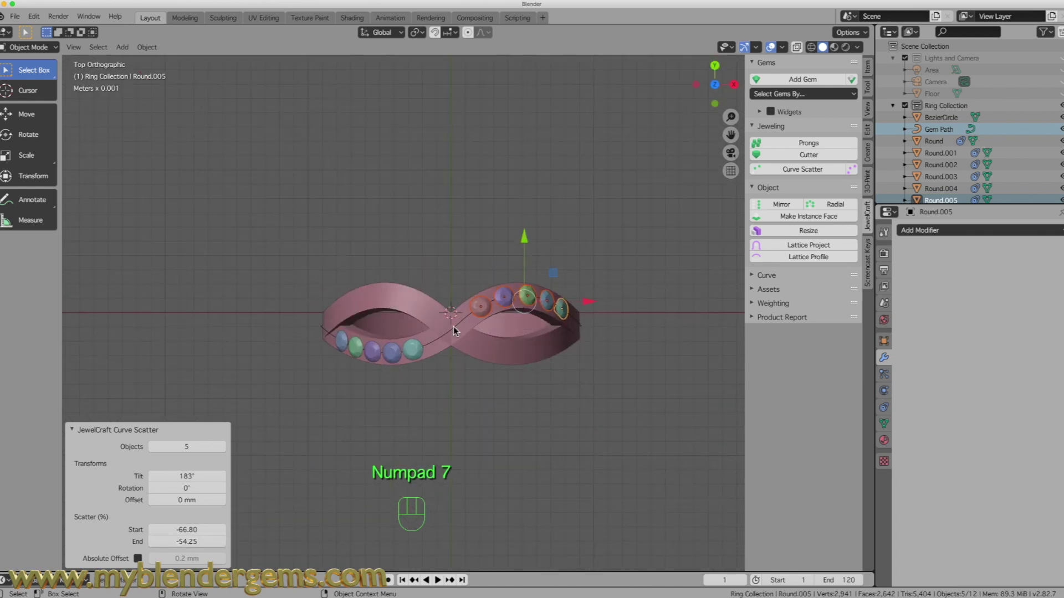
{"action": "left_click_drag", "start_coordinate": [188, 529], "coordinate": [184, 541]}
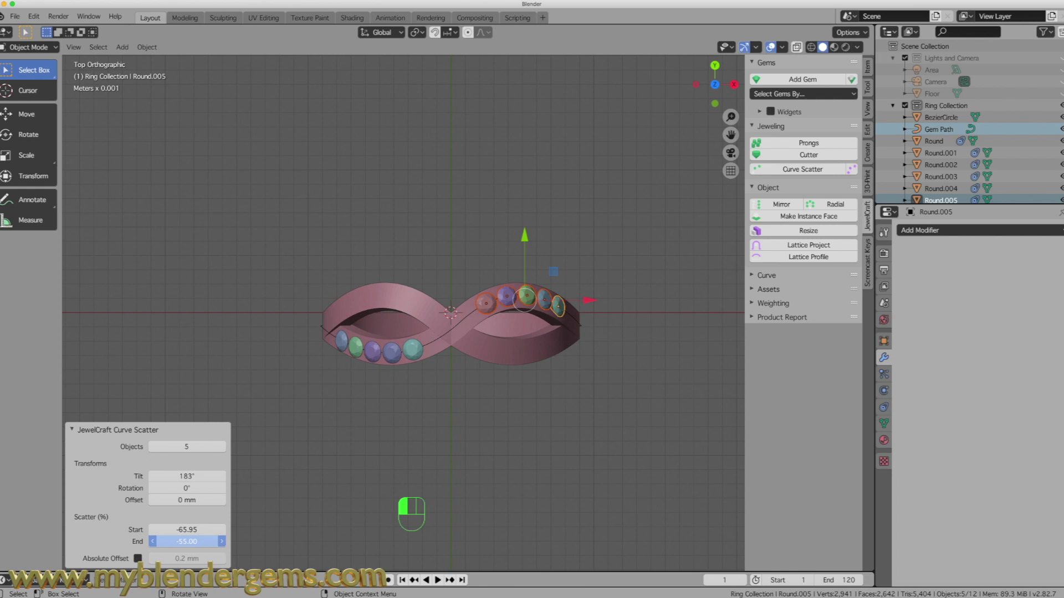
{"action": "left_click_drag", "start_coordinate": [185, 548], "coordinate": [184, 548]}
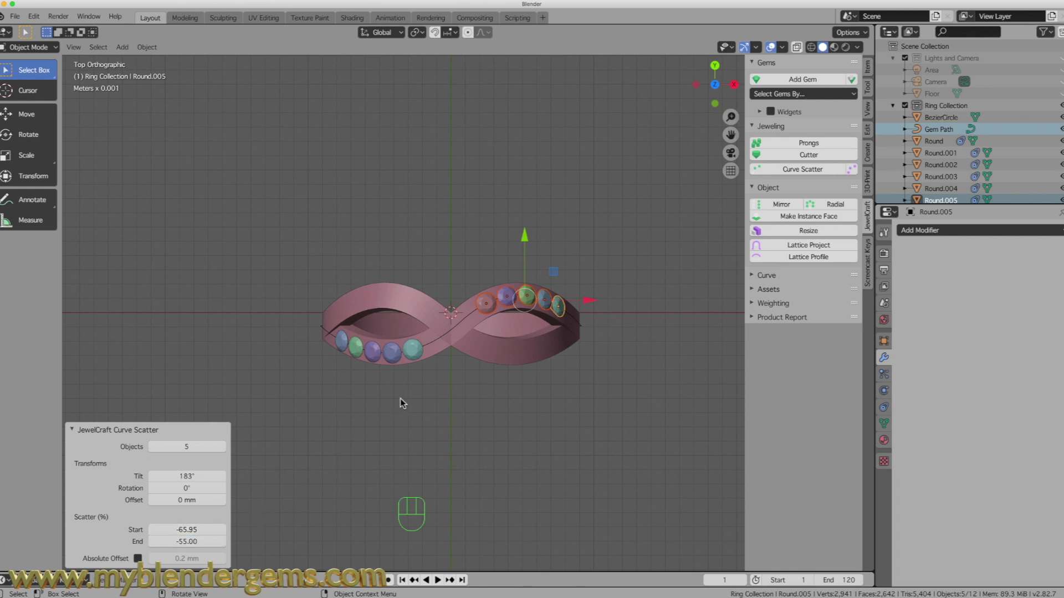
{"action": "left_click_drag", "start_coordinate": [188, 531], "coordinate": [187, 531]}
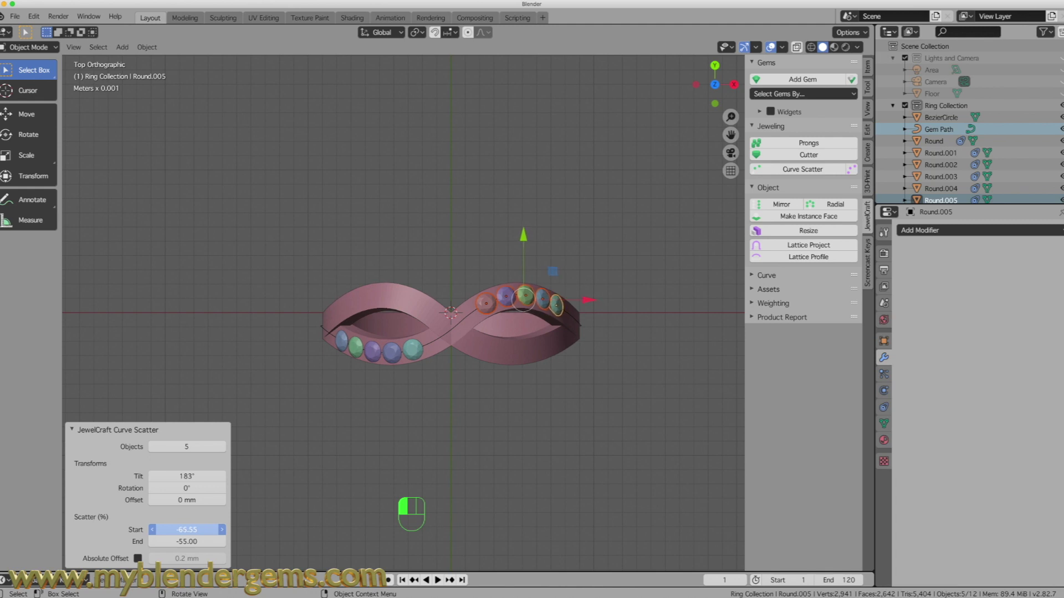
{"action": "left_click_drag", "start_coordinate": [187, 531], "coordinate": [194, 535]}
Add two prongs to each of the five gems in the second row, with the prong position at -65°.
{"action": "middle_click_drag", "start_coordinate": [447, 464], "coordinate": [510, 389]}
{"action": "middle_click_drag", "start_coordinate": [542, 237], "coordinate": [502, 266]}
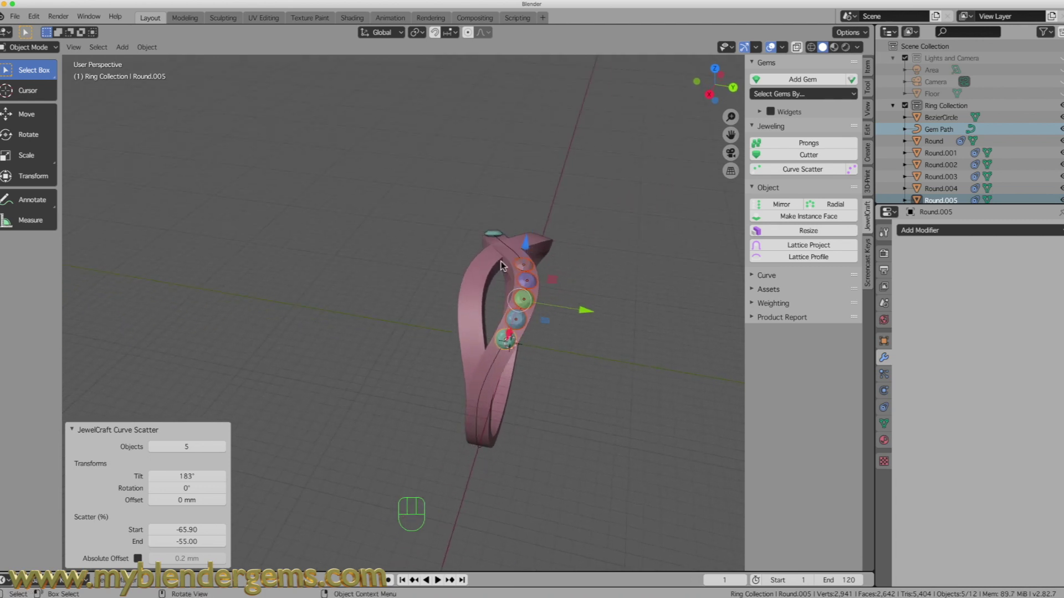
{"action": "middle_click_drag", "start_coordinate": [603, 255], "coordinate": [621, 258]}
{"action": "middle_click_drag", "start_coordinate": [504, 351], "coordinate": [471, 282]}
{"action": "scroll", "coordinate": [552, 272], "scroll_direction": "up", "scroll_amount": 3}
{"action": "middle_click_drag", "start_coordinate": [552, 272], "coordinate": [521, 275]}
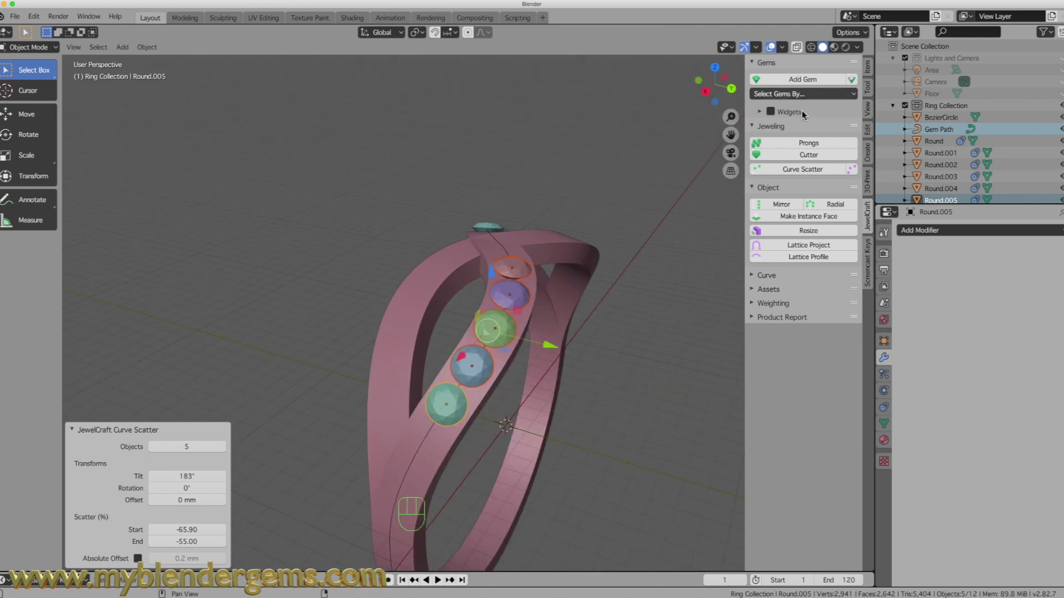
{"action": "left_click", "coordinate": [808, 144]}
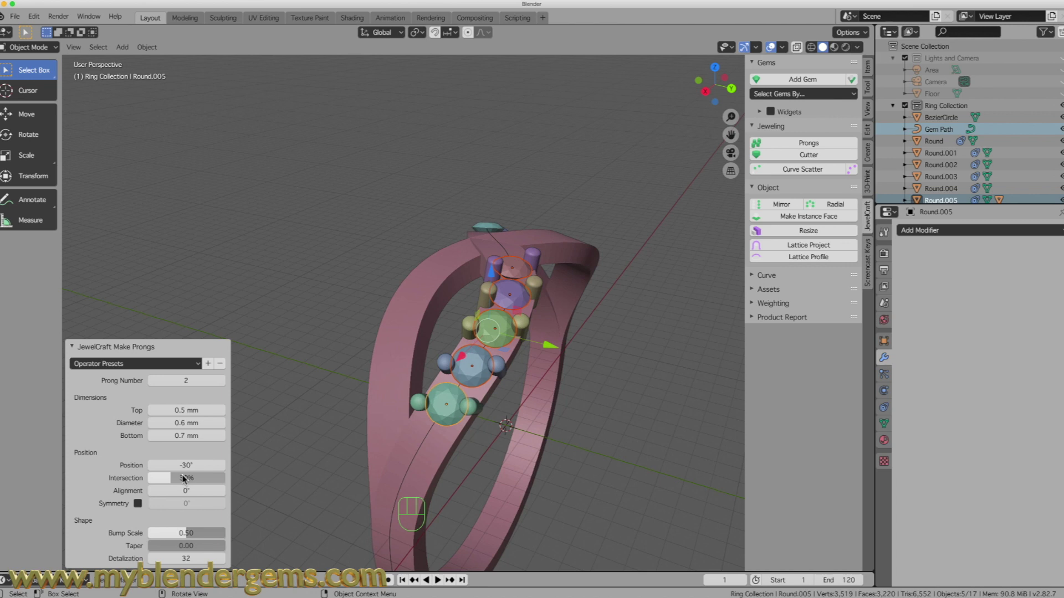
{"action": "left_click_drag", "start_coordinate": [183, 466], "coordinate": [146, 466]}
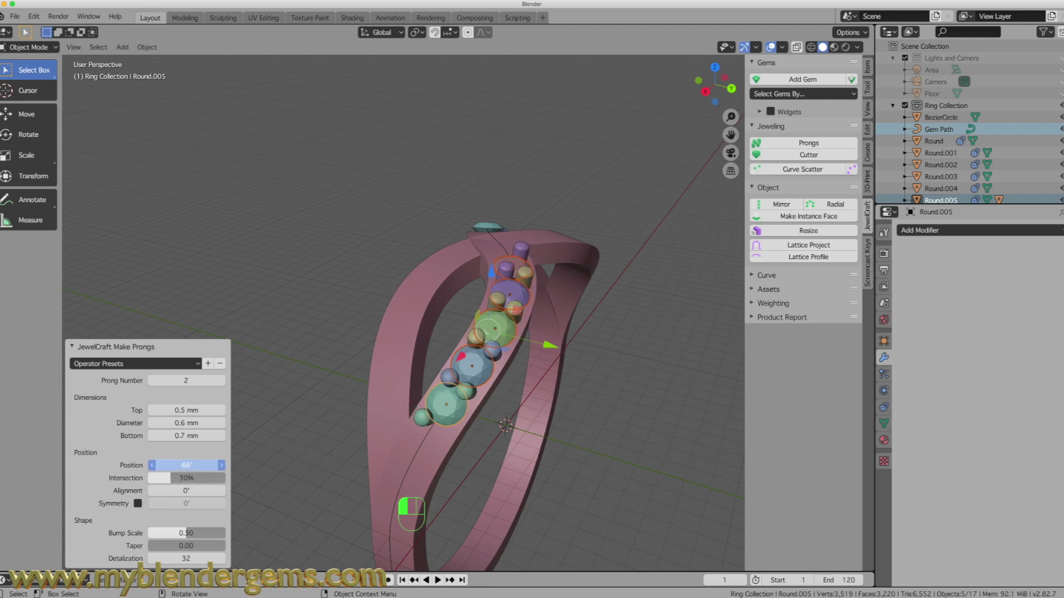
{"action": "left_click_drag", "start_coordinate": [145, 466], "coordinate": [147, 466]}
Add a single extra prong to the outermost gem of the second row at position -114°.
{"action": "left_click", "coordinate": [446, 410]}
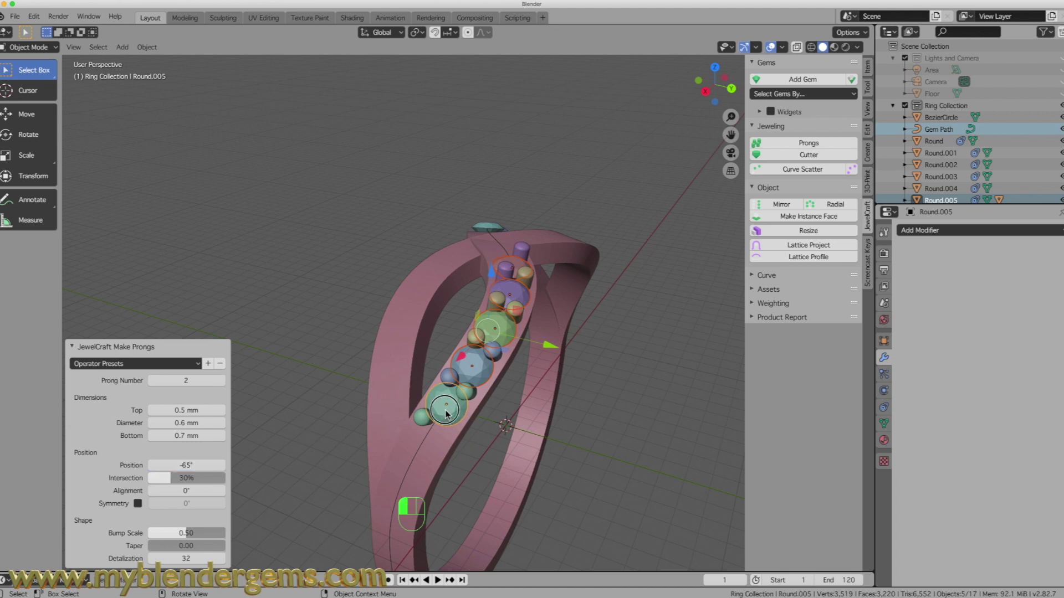
{"action": "left_click", "coordinate": [811, 146]}
{"action": "left_click", "coordinate": [152, 381]}
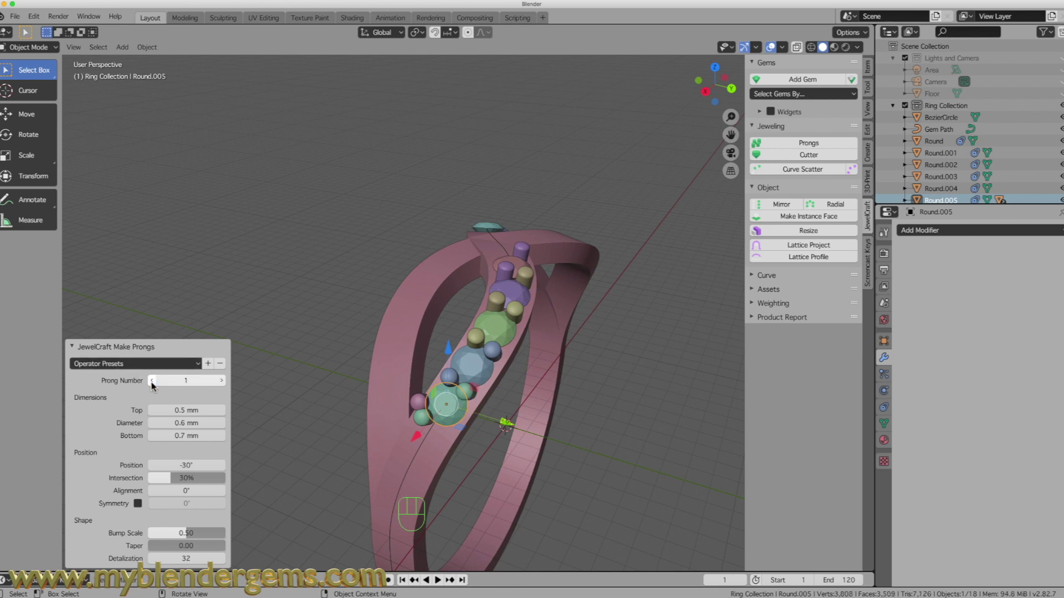
{"action": "left_click_drag", "start_coordinate": [183, 465], "coordinate": [135, 466]}
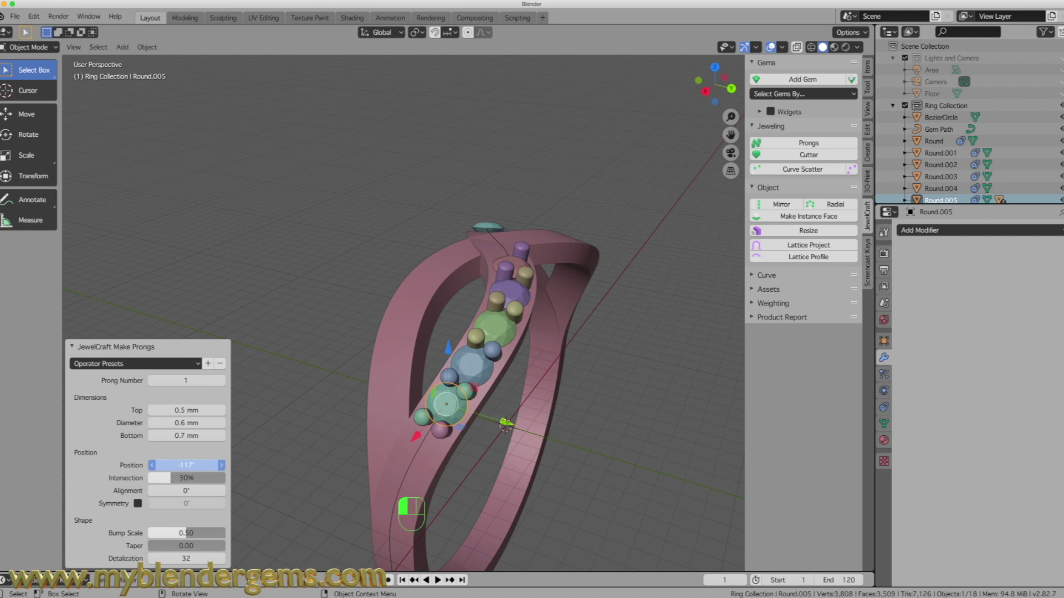
{"action": "left_click_drag", "start_coordinate": [136, 465], "coordinate": [136, 466]}
Add a single prong at position 65° to the second row's gem nearest the crossing and adjust its top and diameter sizes.
{"action": "middle_click_drag", "start_coordinate": [388, 233], "coordinate": [598, 359]}
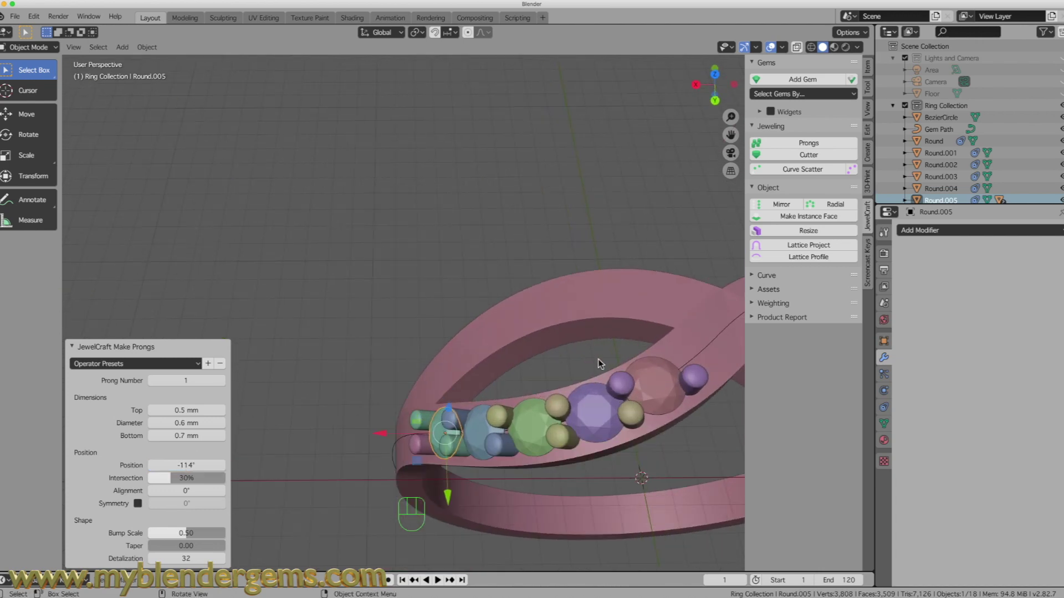
{"action": "left_click", "coordinate": [654, 389]}
{"action": "left_click", "coordinate": [809, 143]}
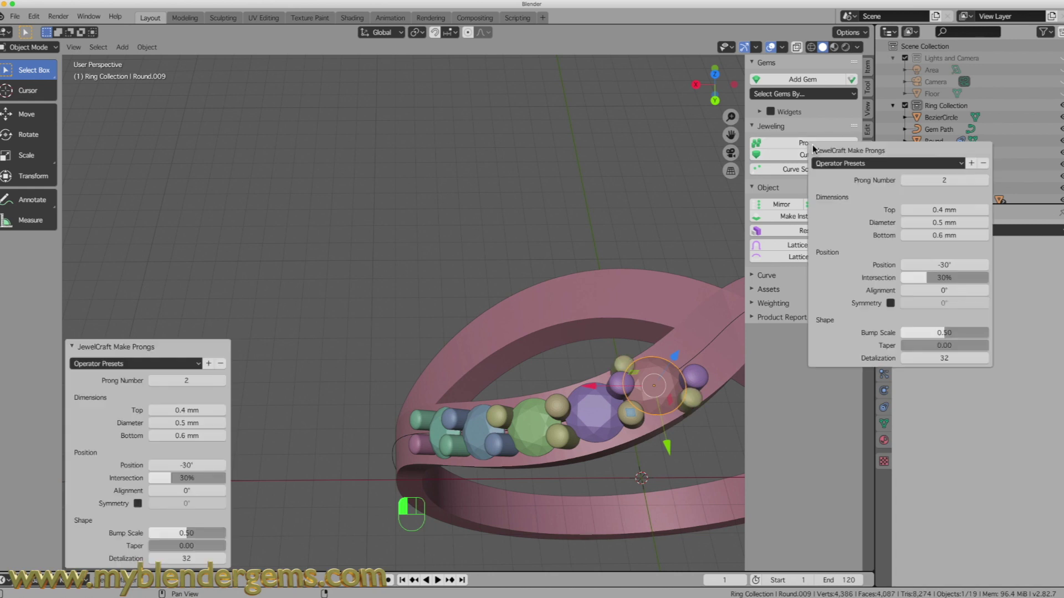
{"action": "left_click", "coordinate": [152, 387]}
{"action": "left_click_drag", "start_coordinate": [191, 466], "coordinate": [241, 465]}
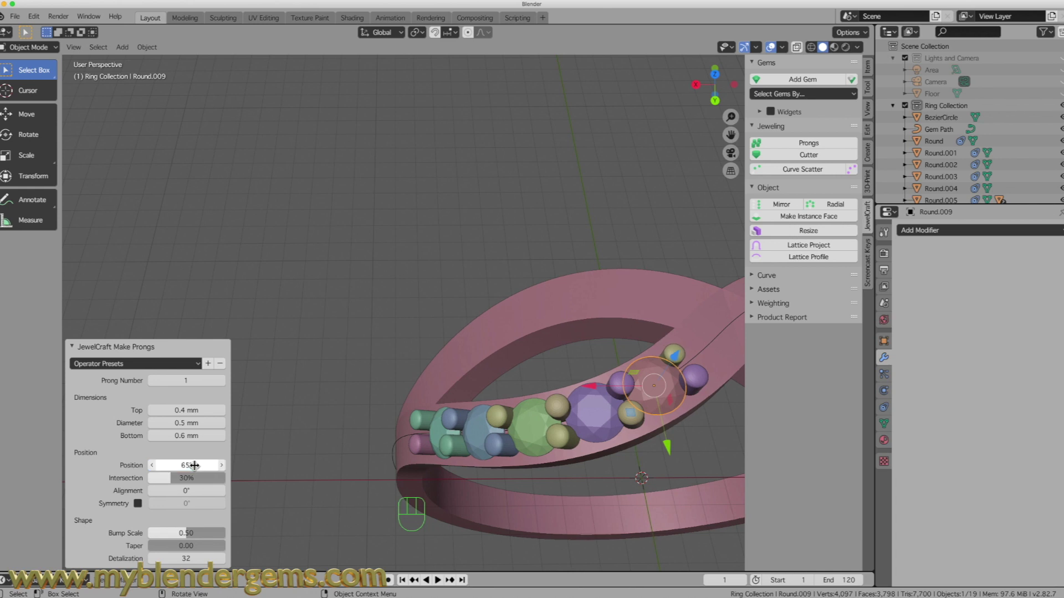
{"action": "middle_click_drag", "start_coordinate": [434, 274], "coordinate": [261, 251]}
{"action": "left_click_drag", "start_coordinate": [205, 410], "coordinate": [205, 423]}
Select all five gems of the first row and add two prongs to each at position -63°.
{"action": "middle_click_drag", "start_coordinate": [451, 266], "coordinate": [583, 283]}
{"action": "left_click", "coordinate": [511, 369]}
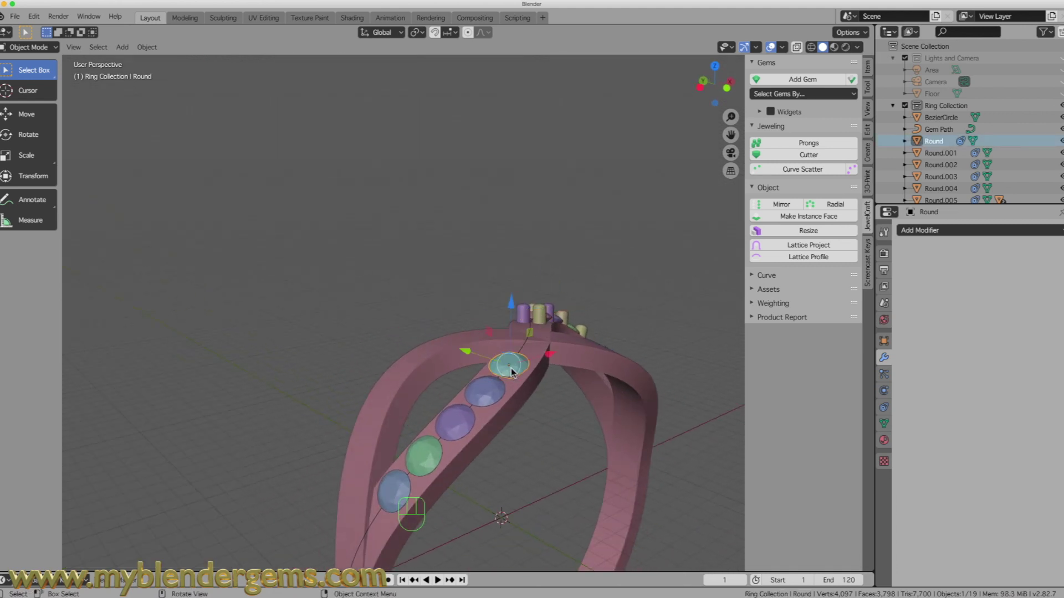
{"action": "left_click", "coordinate": [485, 391], "text": "shift"}
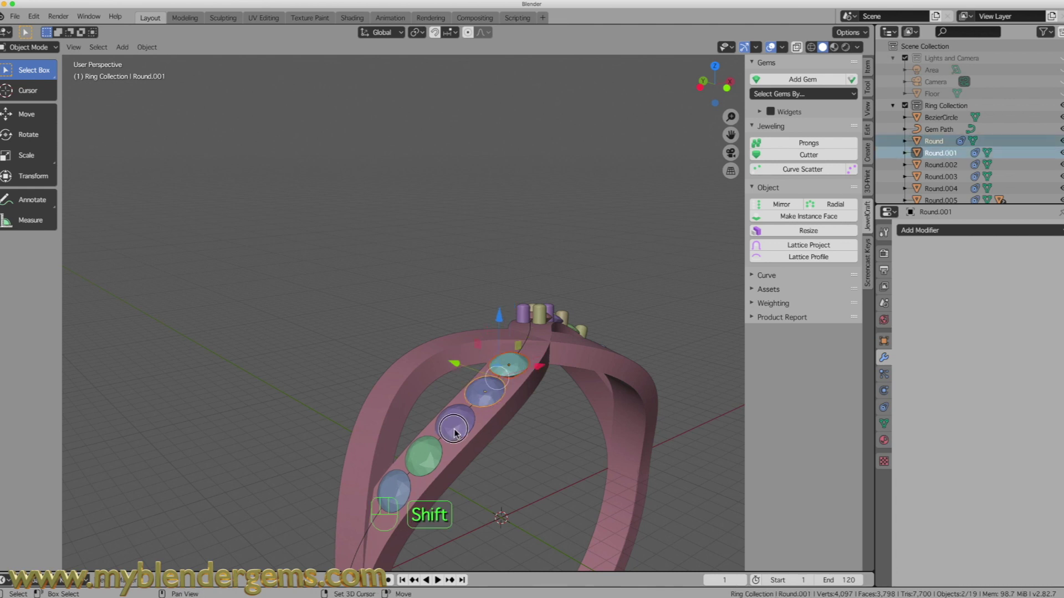
{"action": "left_click", "coordinate": [454, 423], "text": "shift"}
{"action": "left_click", "coordinate": [417, 463], "text": "shift"}
{"action": "left_click", "coordinate": [399, 483], "text": "shift"}
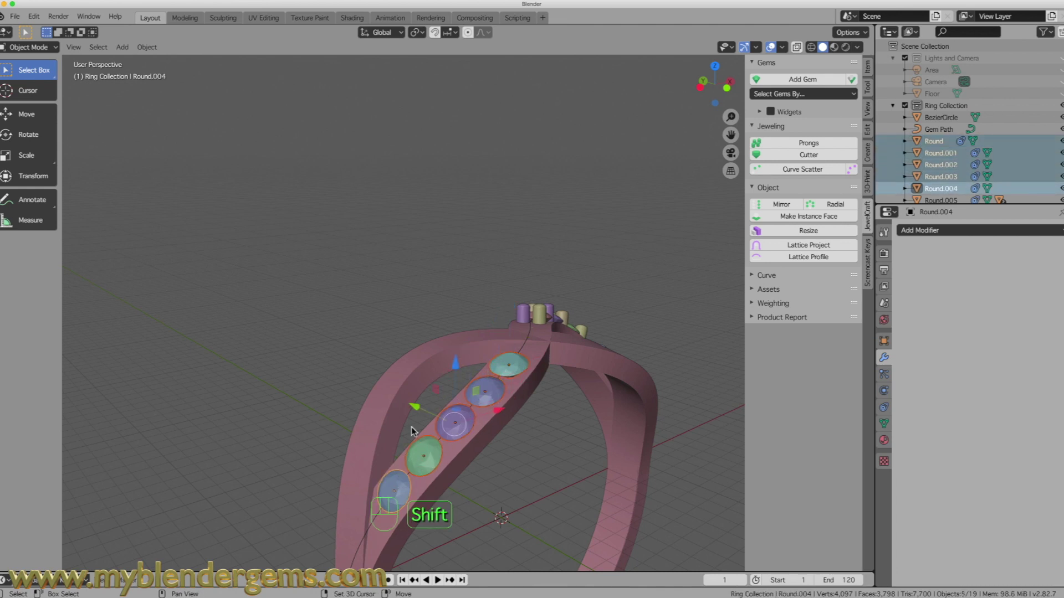
{"action": "scroll", "coordinate": [399, 484], "scroll_direction": "down", "scroll_amount": 2}
{"action": "left_click", "coordinate": [786, 147]}
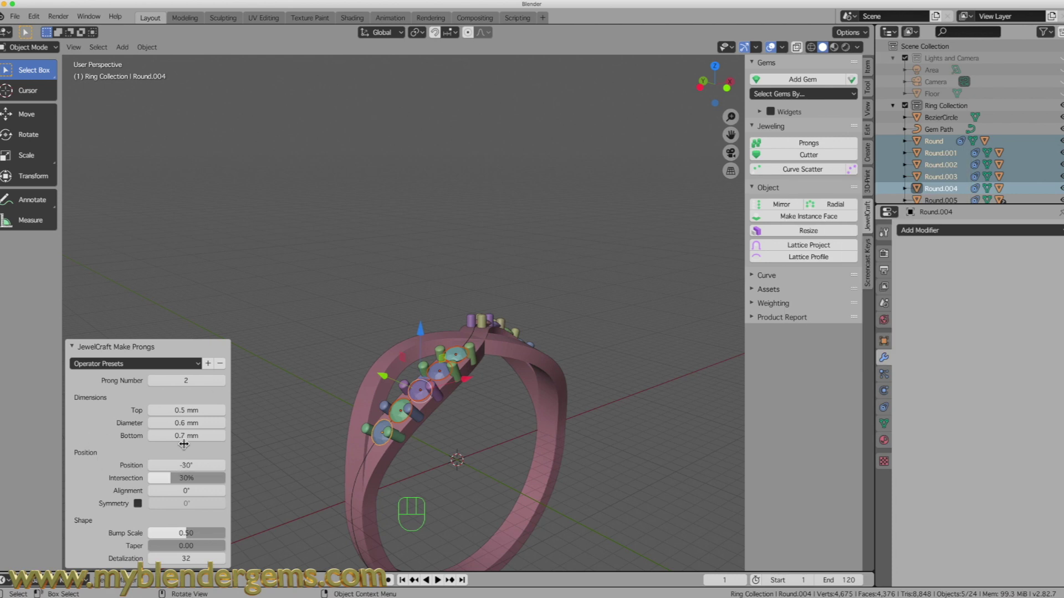
{"action": "left_click_drag", "start_coordinate": [187, 466], "coordinate": [167, 466]}
Add a single extra prong to the outermost gem of the first row at a position of about 25°.
{"action": "middle_click_drag", "start_coordinate": [313, 440], "coordinate": [363, 440]}
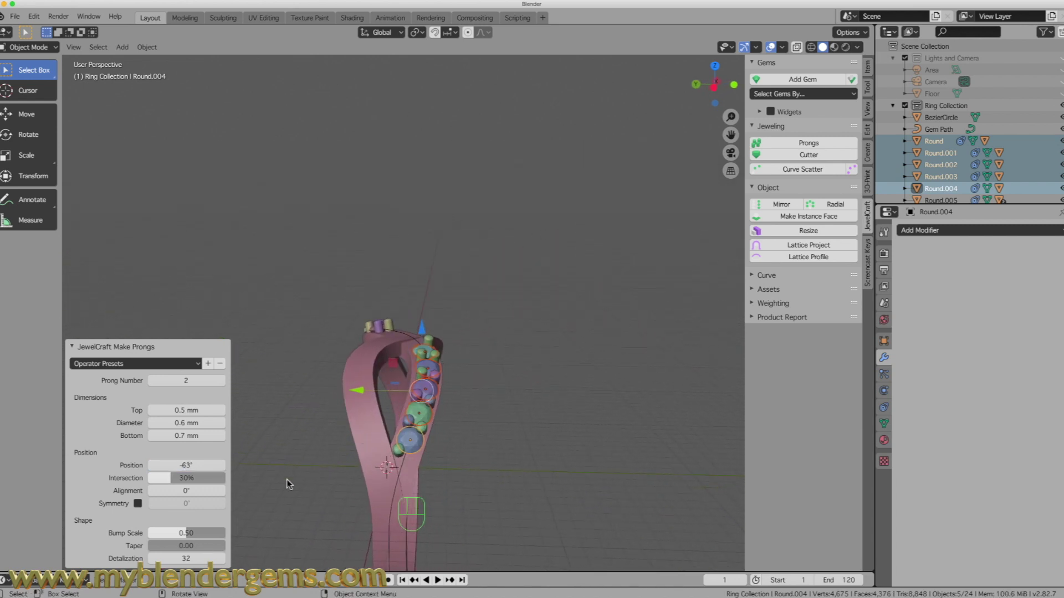
{"action": "left_click", "coordinate": [410, 443]}
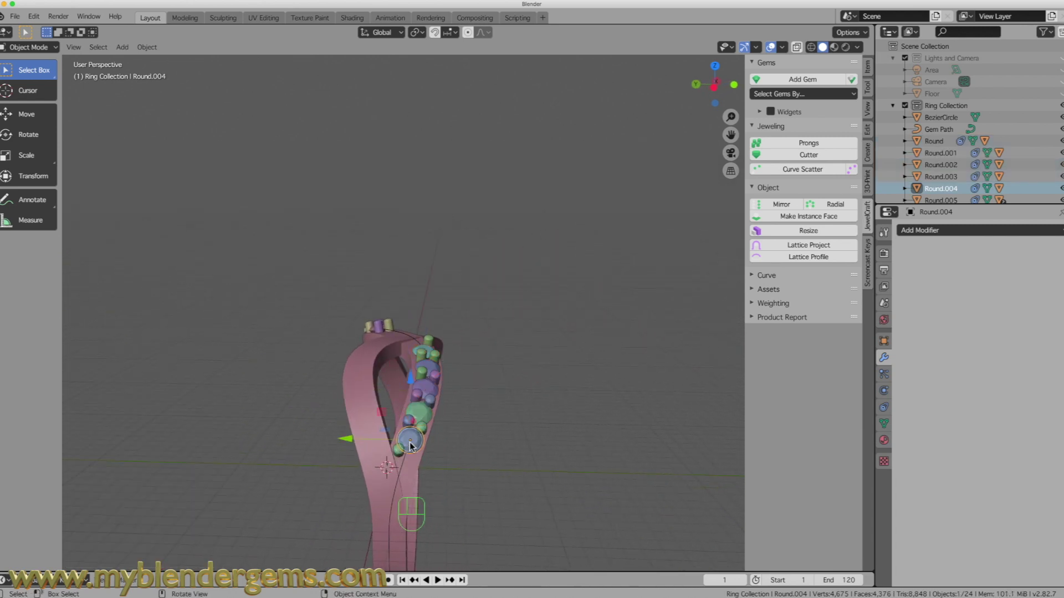
{"action": "left_click", "coordinate": [809, 144]}
{"action": "left_click", "coordinate": [166, 382]}
{"action": "type", "text": "1"}
{"action": "key", "text": "Return"}
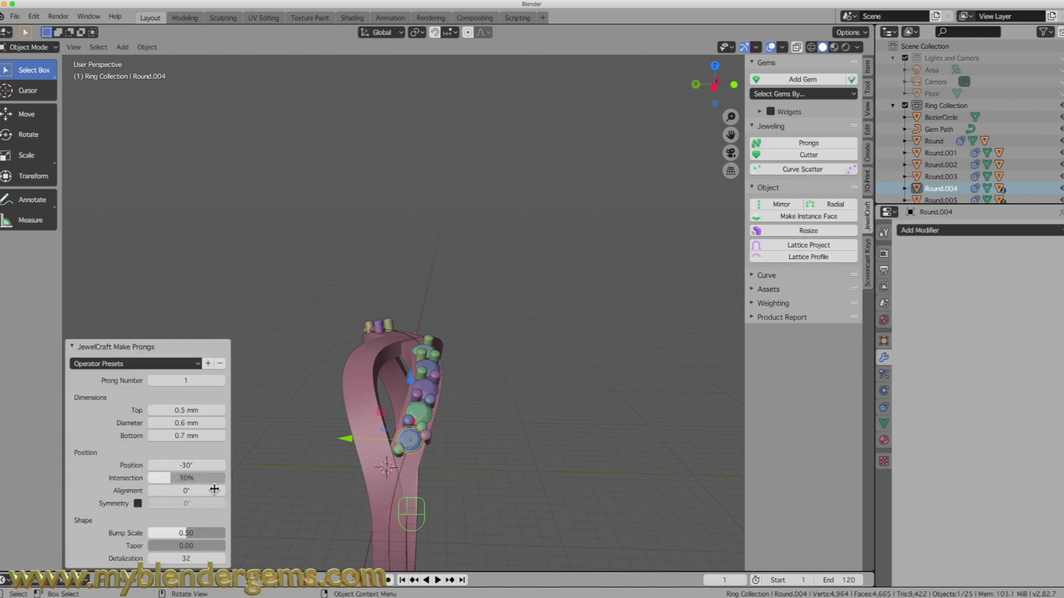
{"action": "left_click", "coordinate": [200, 470]}
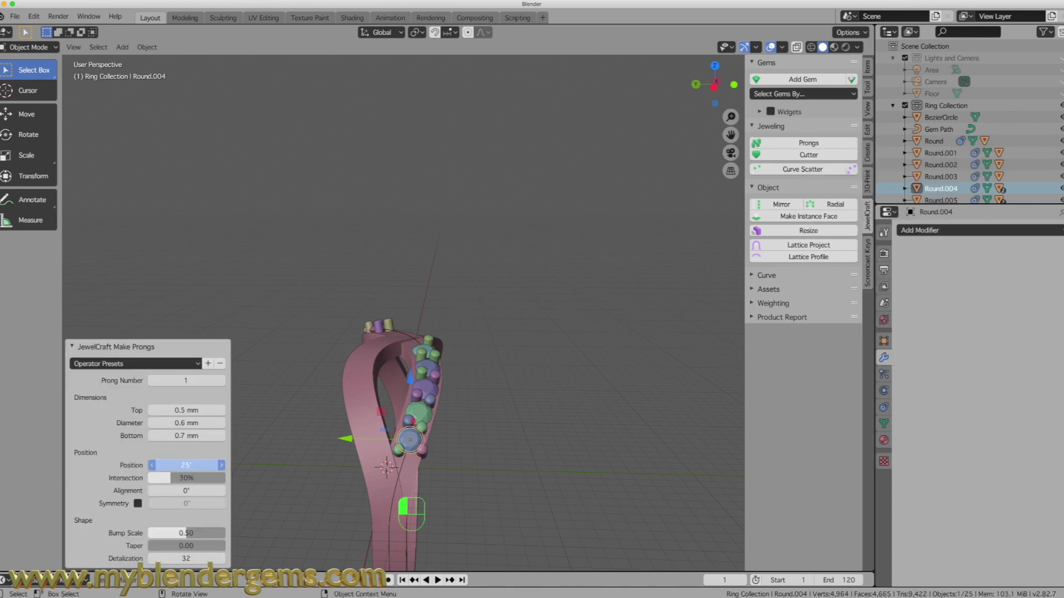
Add a single extra prong to the first row's gem nearest the crossing at position -118°.
{"action": "middle_click_drag", "start_coordinate": [441, 288], "coordinate": [487, 341]}
{"action": "left_click", "coordinate": [462, 344]}
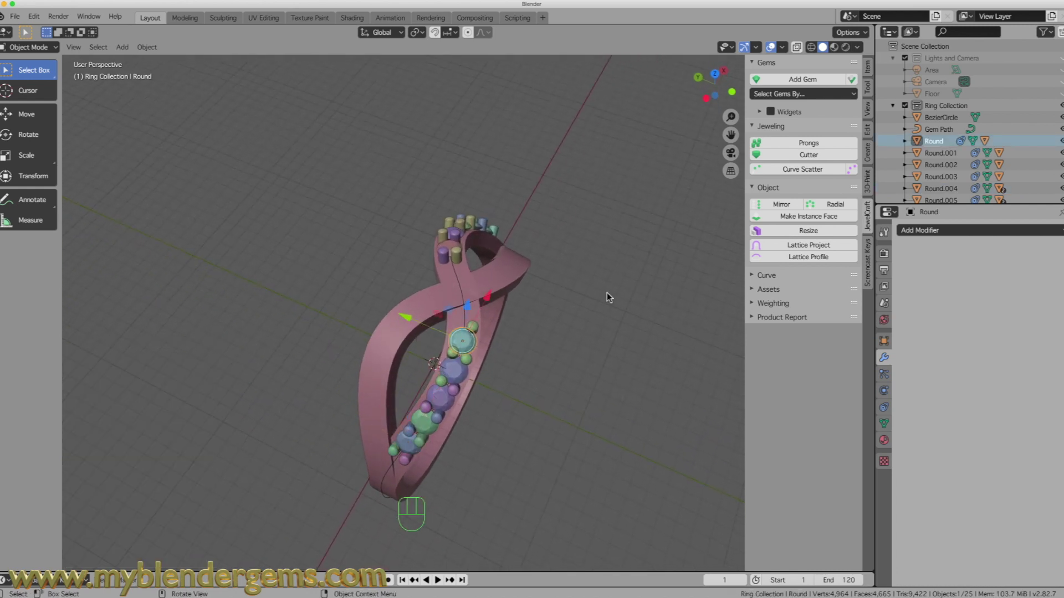
{"action": "left_click", "coordinate": [817, 143]}
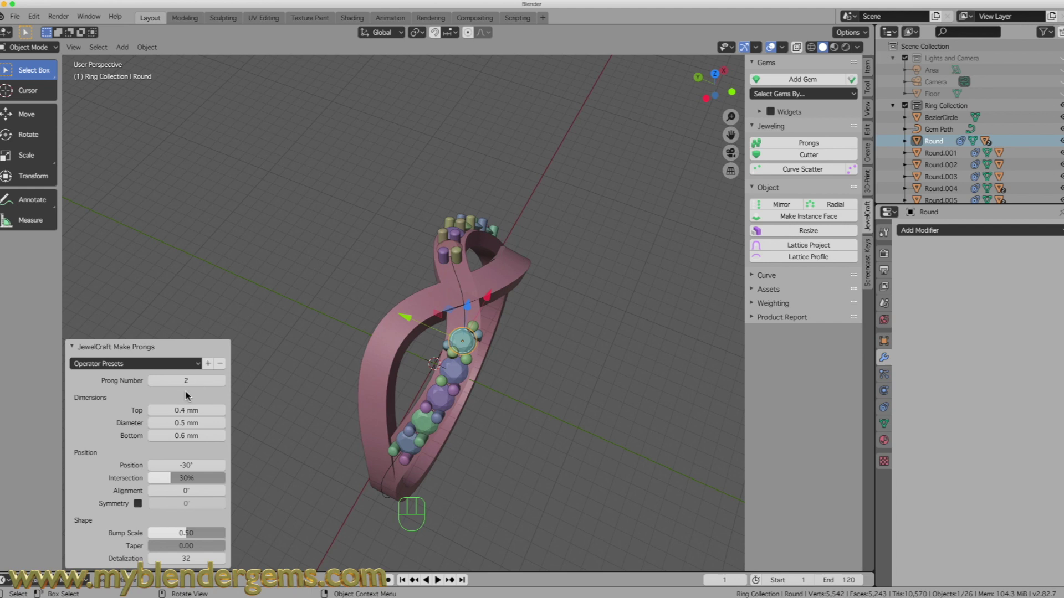
{"action": "left_click", "coordinate": [185, 381]}
{"action": "type", "text": "1"}
{"action": "key", "text": "Return"}
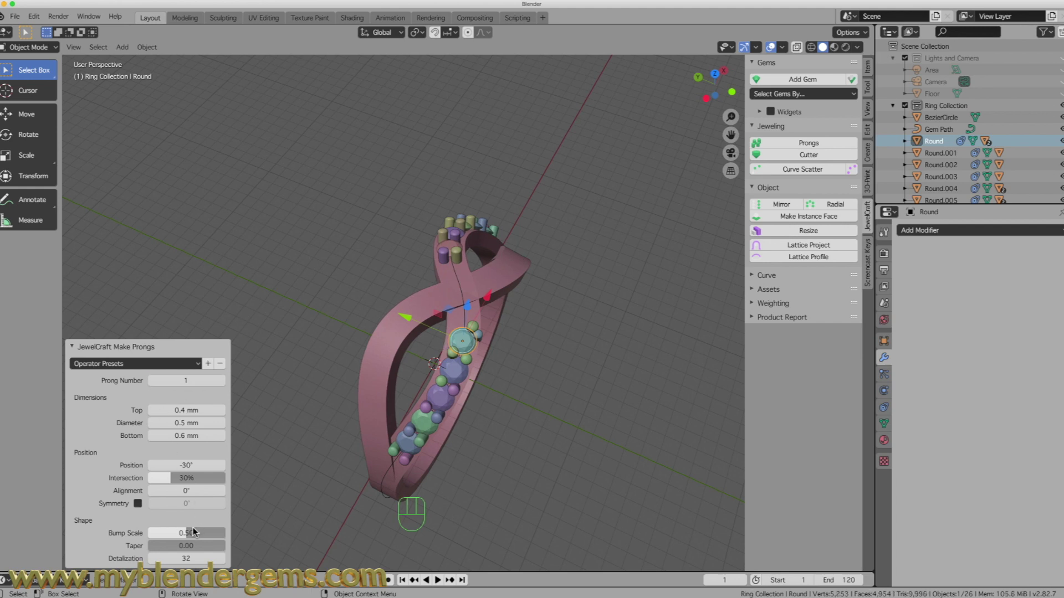
{"action": "left_click_drag", "start_coordinate": [186, 465], "coordinate": [191, 465]}
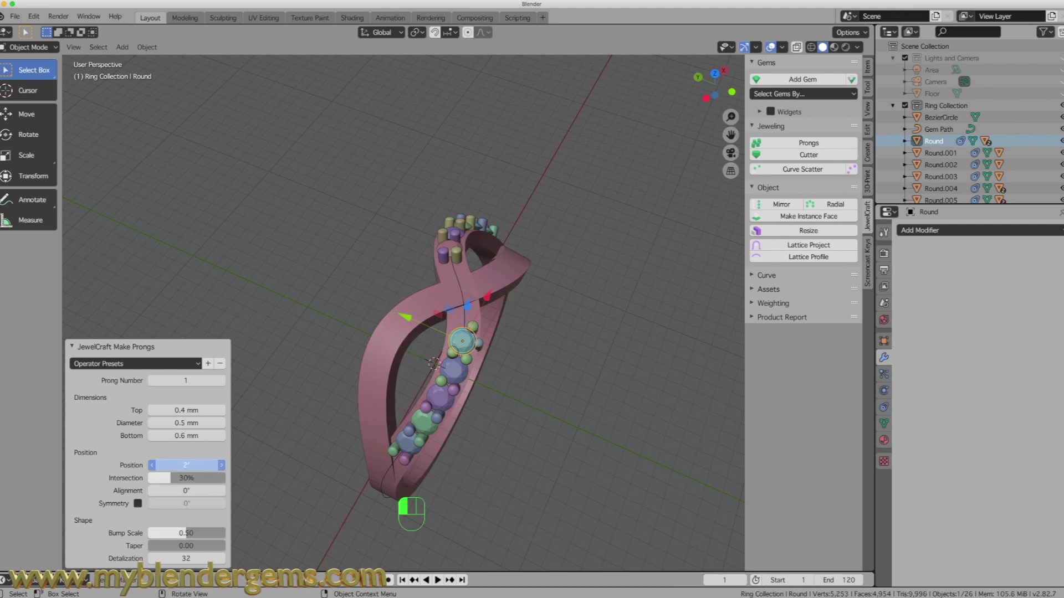
{"action": "left_click_drag", "start_coordinate": [192, 465], "coordinate": [188, 465]}
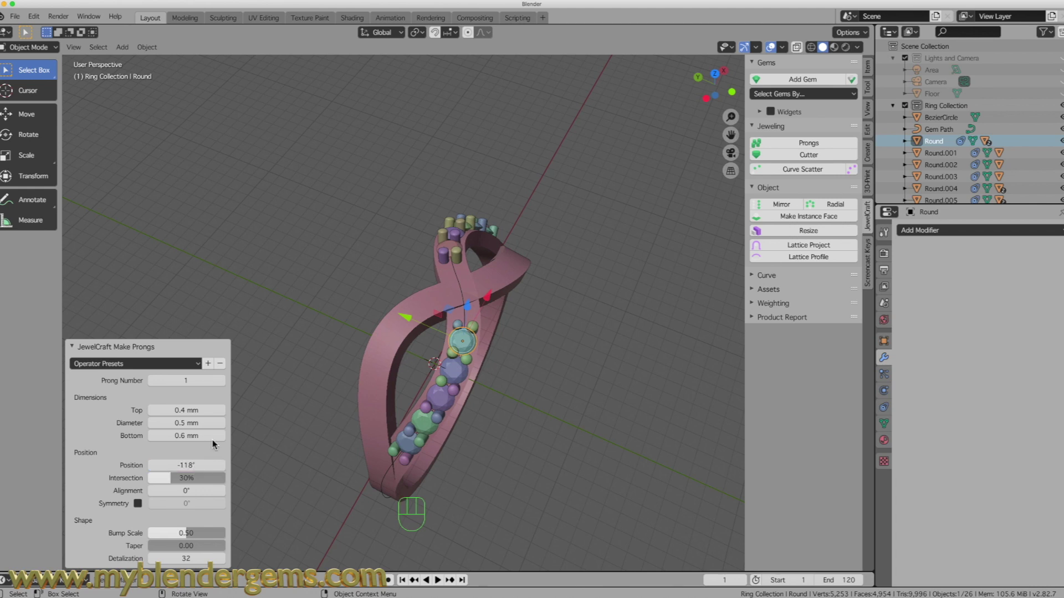
Set the new single prong's diameter to 0.62 mm.
{"action": "left_click", "coordinate": [186, 423]}
{"action": "left_click_drag", "start_coordinate": [186, 423], "coordinate": [228, 424]}
{"action": "left_click", "coordinate": [222, 424]}
{"action": "left_click", "coordinate": [221, 424]}
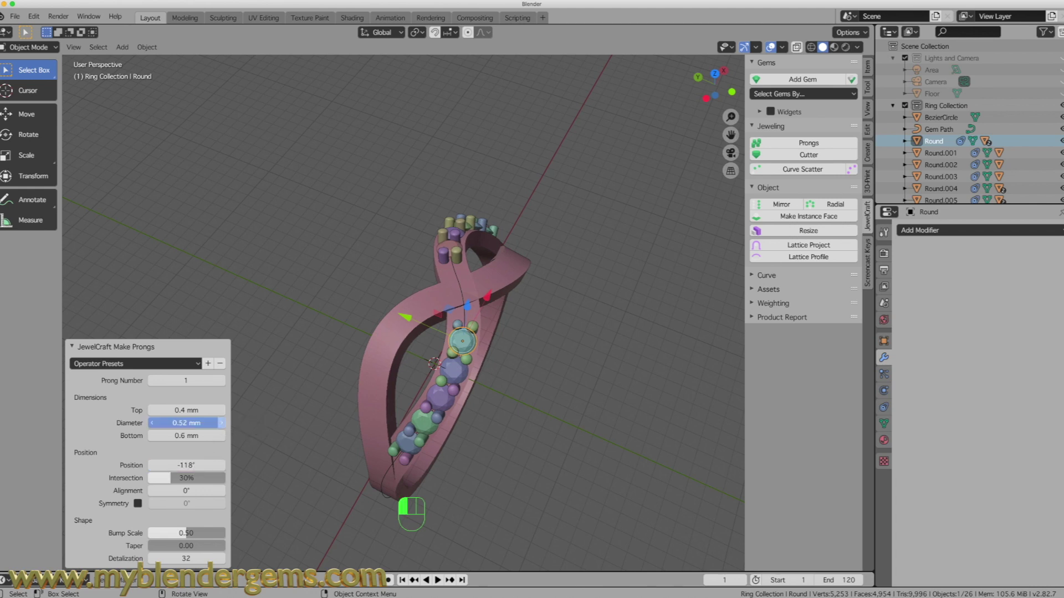
{"action": "left_click", "coordinate": [221, 424]}
{"action": "left_click", "coordinate": [222, 424]}
{"action": "left_click", "coordinate": [222, 424]}
{"action": "left_click", "coordinate": [221, 424]}
Set the same prong's top size to 0.55 mm.
{"action": "left_click", "coordinate": [186, 411]}
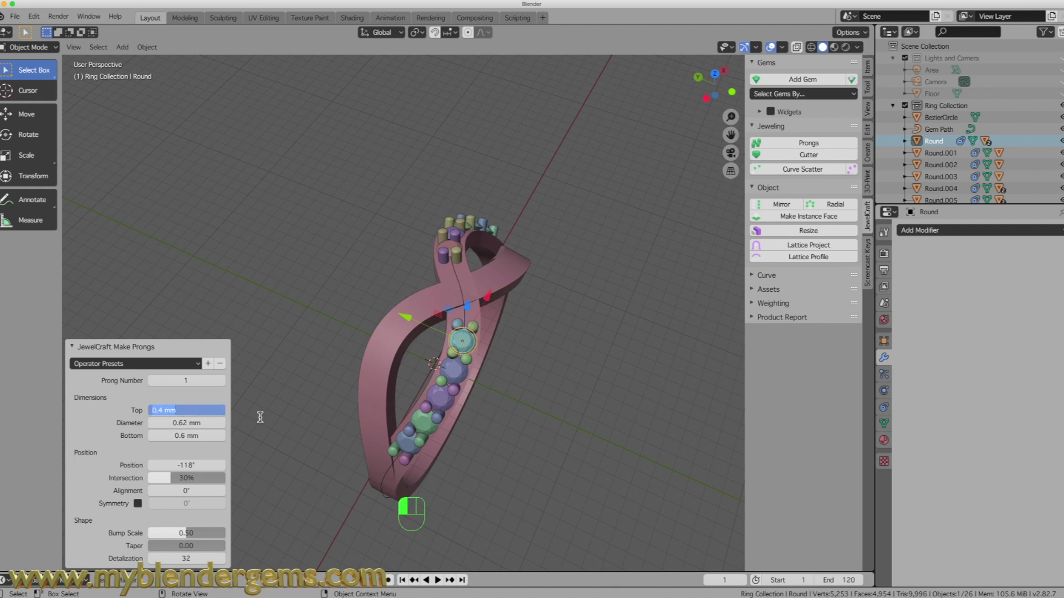
{"action": "left_click", "coordinate": [498, 390]}
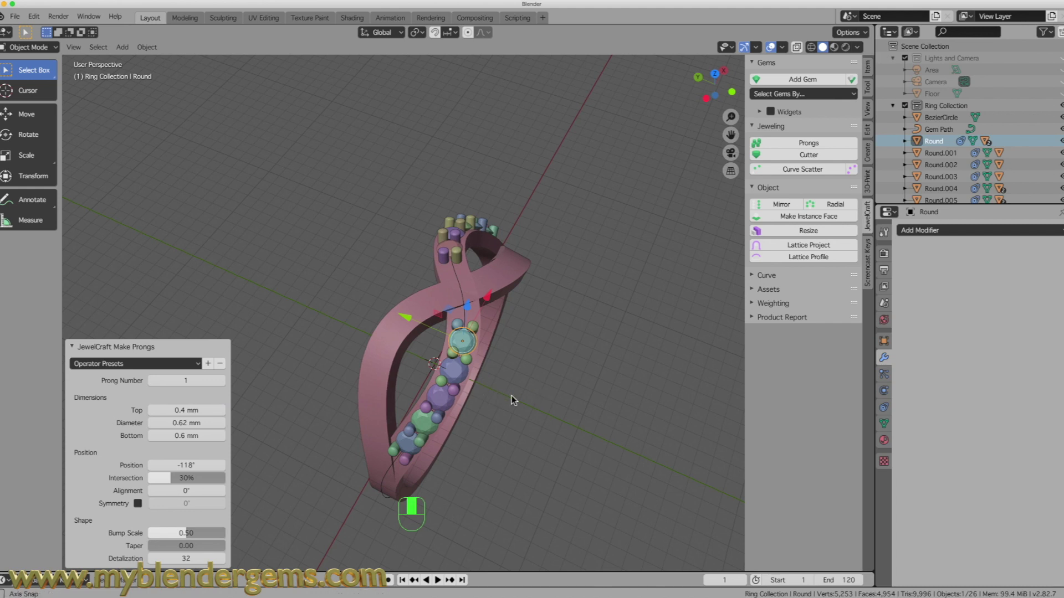
{"action": "middle_click_drag", "start_coordinate": [494, 391], "coordinate": [410, 361]}
{"action": "left_click", "coordinate": [221, 410]}
{"action": "left_click_drag", "start_coordinate": [186, 410], "coordinate": [191, 410]}
Join the first row's prongs to the ring band with a Boolean Union.
{"action": "middle_click_drag", "start_coordinate": [498, 383], "coordinate": [297, 364]}
{"action": "middle_click_drag", "start_coordinate": [375, 298], "coordinate": [489, 317]}
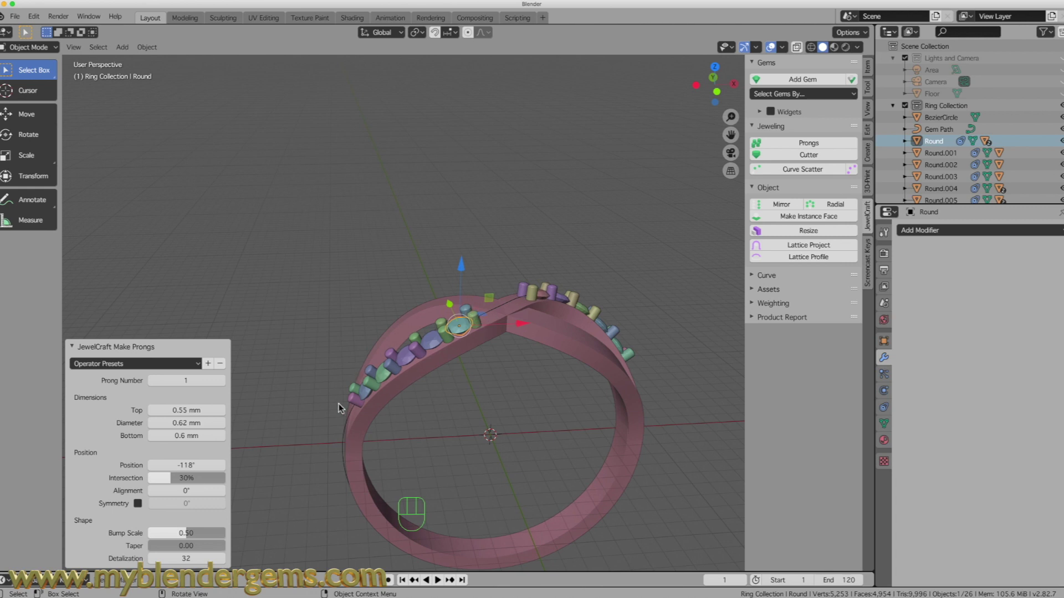
{"action": "left_click", "coordinate": [495, 332]}
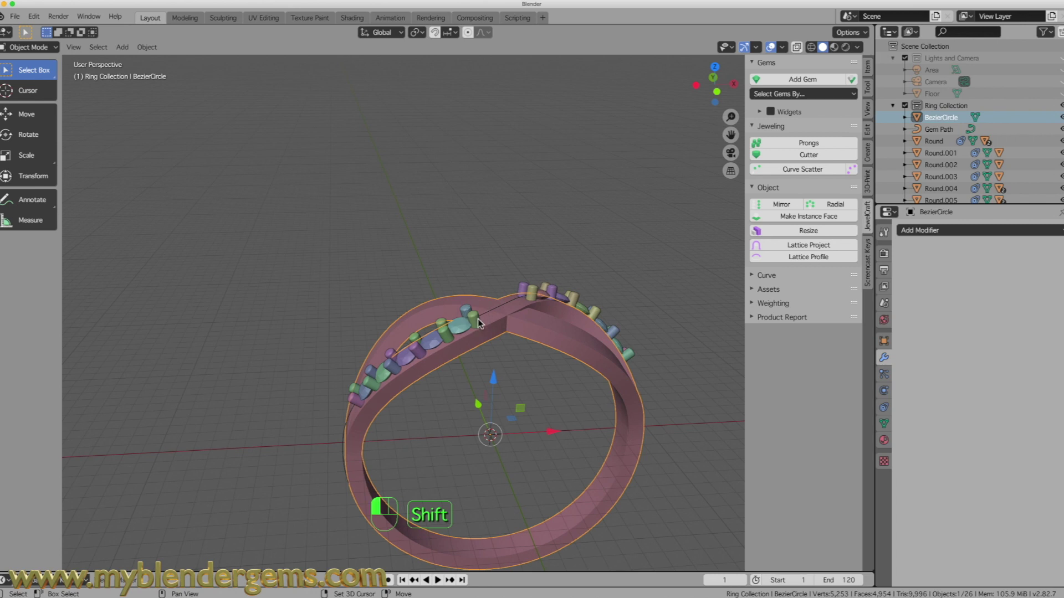
{"action": "left_click", "coordinate": [477, 318], "text": "shift"}
{"action": "left_click", "coordinate": [417, 347], "text": "shift"}
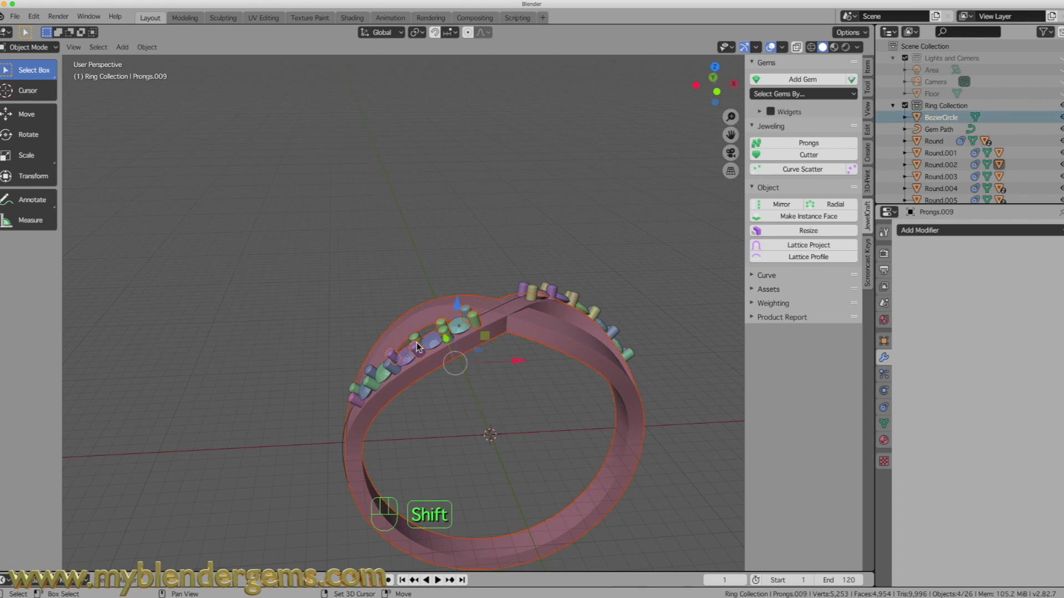
{"action": "left_click", "coordinate": [413, 341], "text": "shift"}
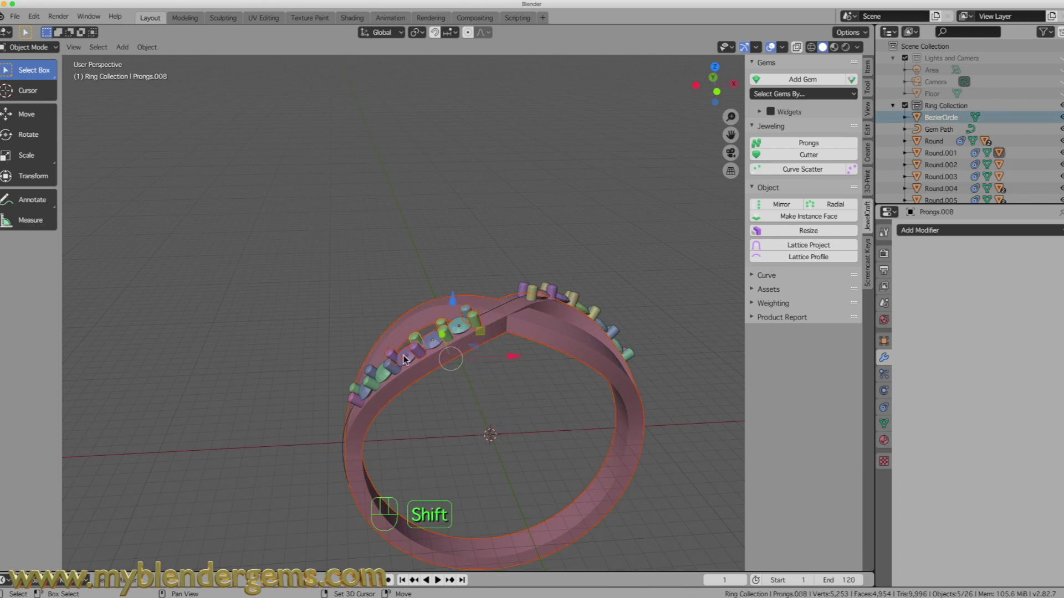
{"action": "left_click", "coordinate": [383, 375], "text": "shift"}
{"action": "left_click", "coordinate": [362, 395], "text": "shift"}
{"action": "left_click", "coordinate": [360, 397], "text": "shift"}
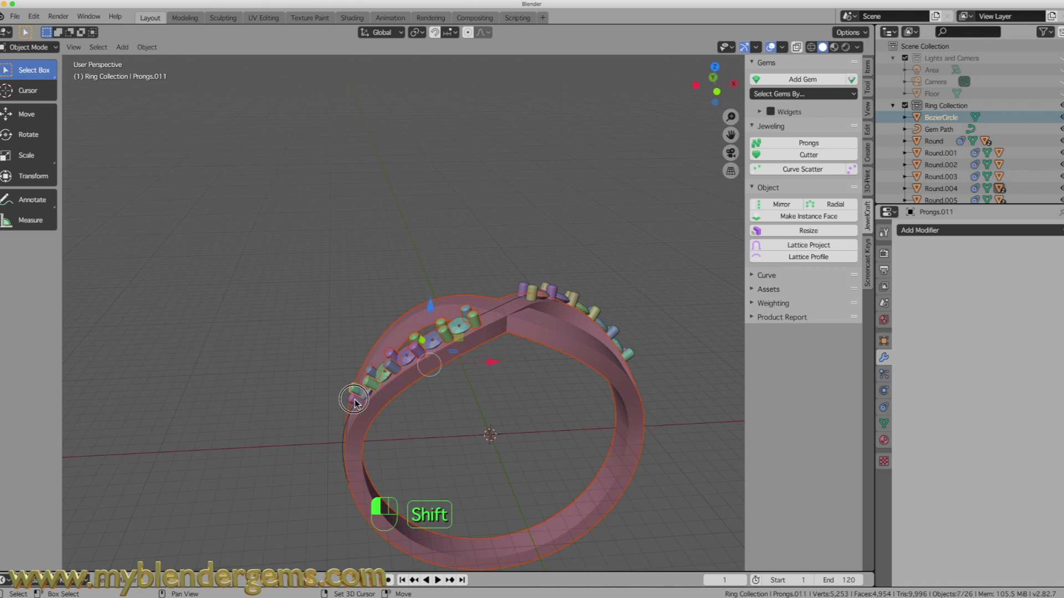
{"action": "left_click", "coordinate": [868, 130]}
{"action": "left_click", "coordinate": [755, 78]}
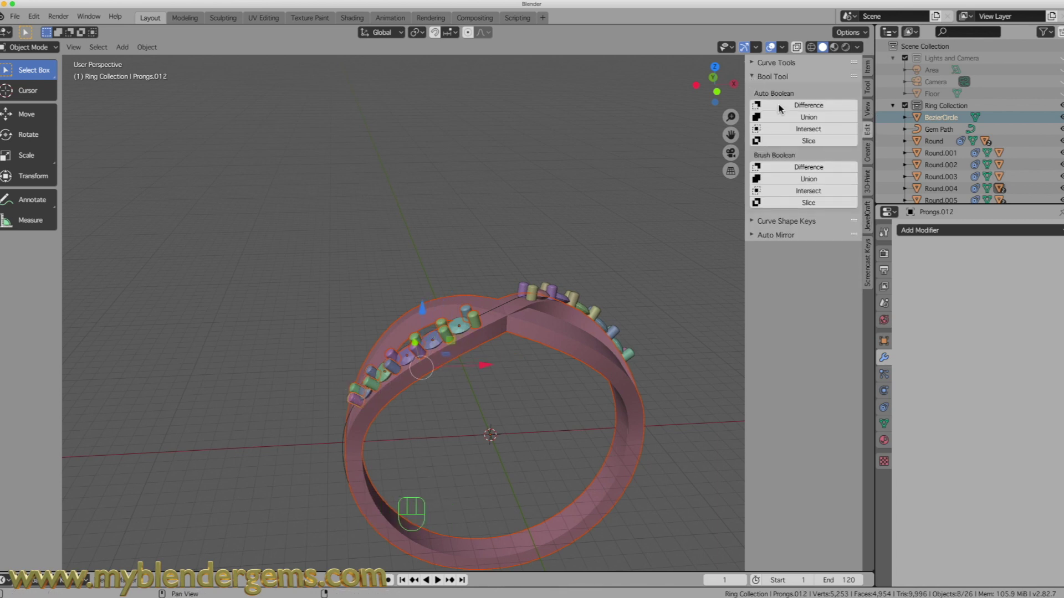
{"action": "left_click", "coordinate": [812, 118]}
Merge the second row's prongs into the ring band with a Boolean Union.
{"action": "middle_click_drag", "start_coordinate": [517, 334], "coordinate": [244, 352]}
{"action": "middle_click_drag", "start_coordinate": [471, 304], "coordinate": [479, 294]}
{"action": "left_click", "coordinate": [463, 295]}
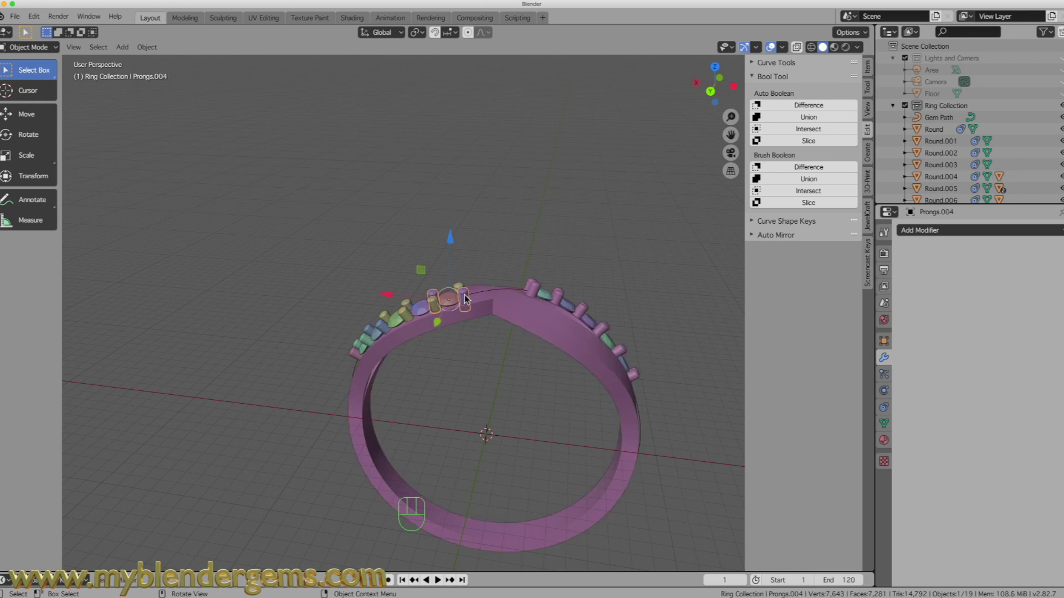
{"action": "left_click", "coordinate": [408, 314], "text": "shift"}
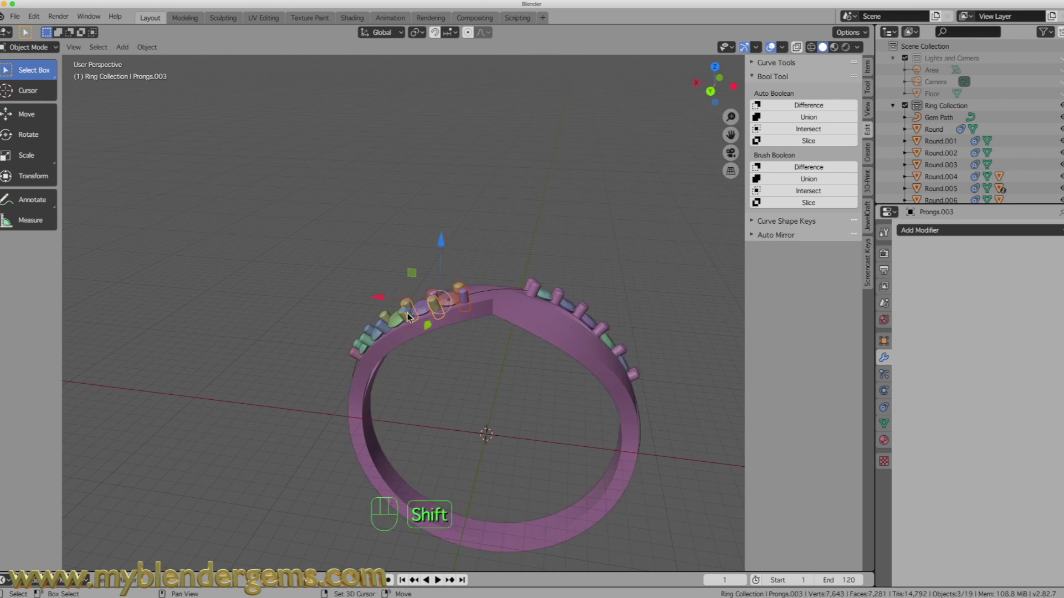
{"action": "left_click", "coordinate": [385, 316], "text": "shift"}
{"action": "left_click", "coordinate": [369, 335], "text": "shift"}
{"action": "left_click", "coordinate": [367, 344], "text": "shift"}
{"action": "left_click", "coordinate": [358, 356], "text": "shift"}
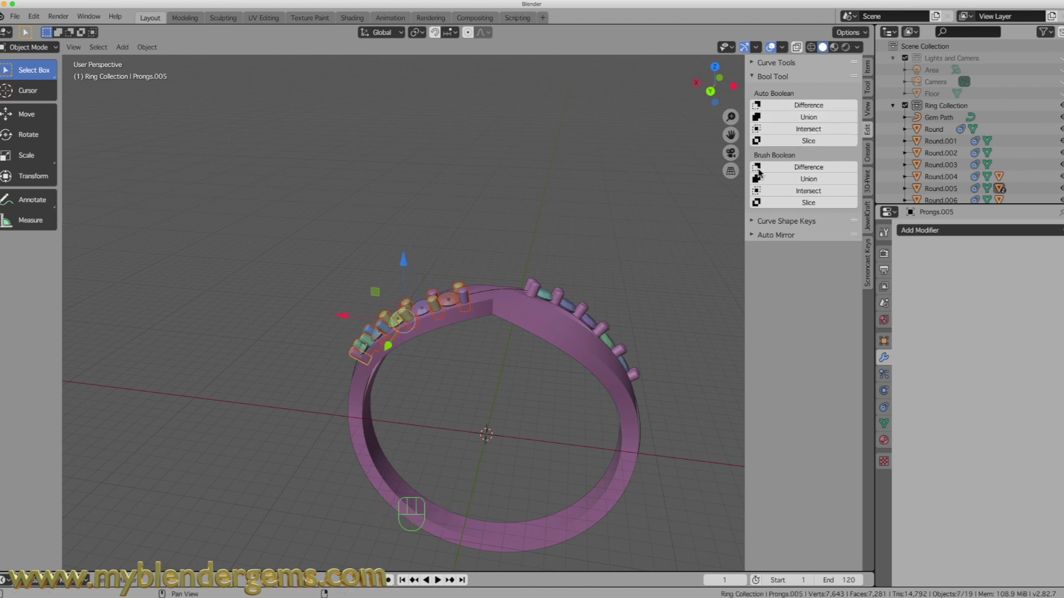
{"action": "left_click", "coordinate": [552, 328], "text": "shift"}
{"action": "left_click", "coordinate": [817, 119]}
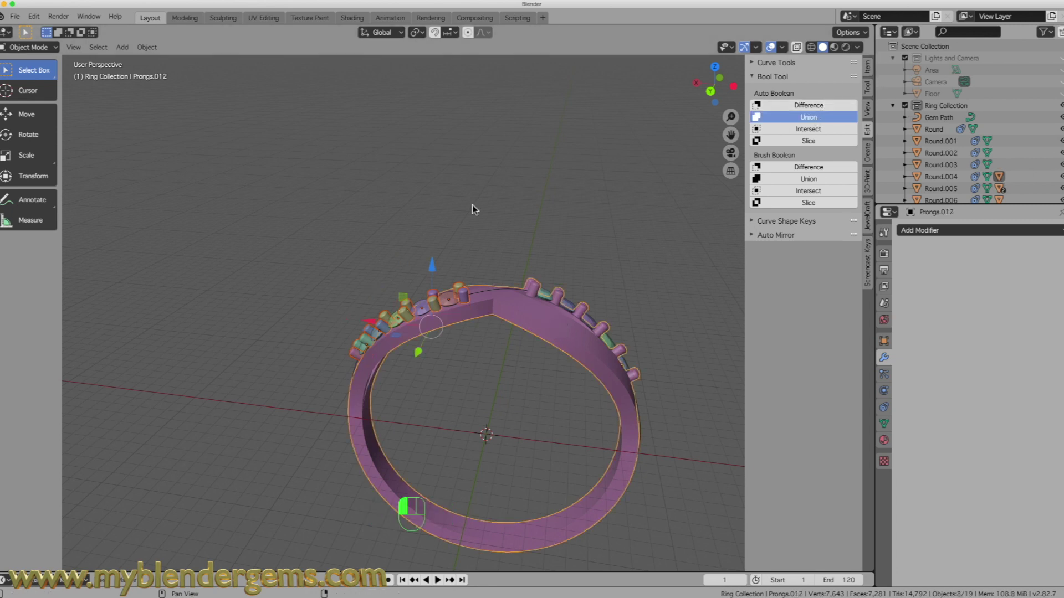
Select all ten round gems in both rows and create JewelCraft cutters for them.
{"action": "middle_click_drag", "start_coordinate": [390, 238], "coordinate": [527, 231]}
{"action": "scroll", "coordinate": [326, 212], "scroll_direction": "down", "scroll_amount": 2}
{"action": "scroll", "coordinate": [457, 280], "scroll_direction": "up", "scroll_amount": 3}
{"action": "middle_click_drag", "start_coordinate": [492, 169], "coordinate": [444, 191]}
{"action": "left_click", "coordinate": [430, 305]}
{"action": "left_click", "coordinate": [466, 321], "text": "shift"}
{"action": "left_click", "coordinate": [491, 360], "text": "shift"}
{"action": "left_click", "coordinate": [504, 393], "text": "shift"}
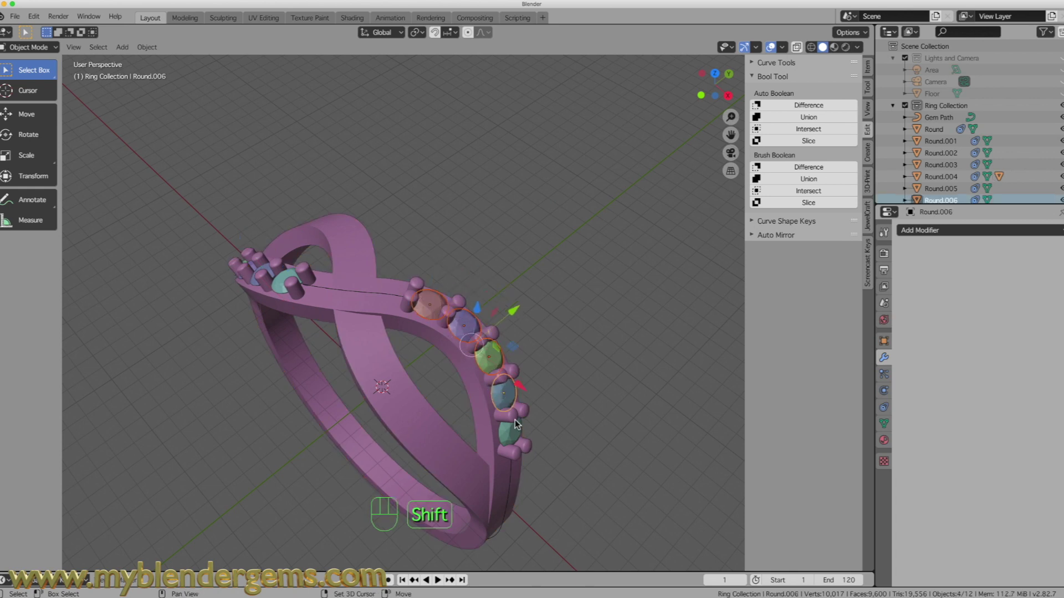
{"action": "left_click", "coordinate": [510, 429], "text": "shift"}
{"action": "middle_click_drag", "start_coordinate": [248, 232], "coordinate": [360, 282]}
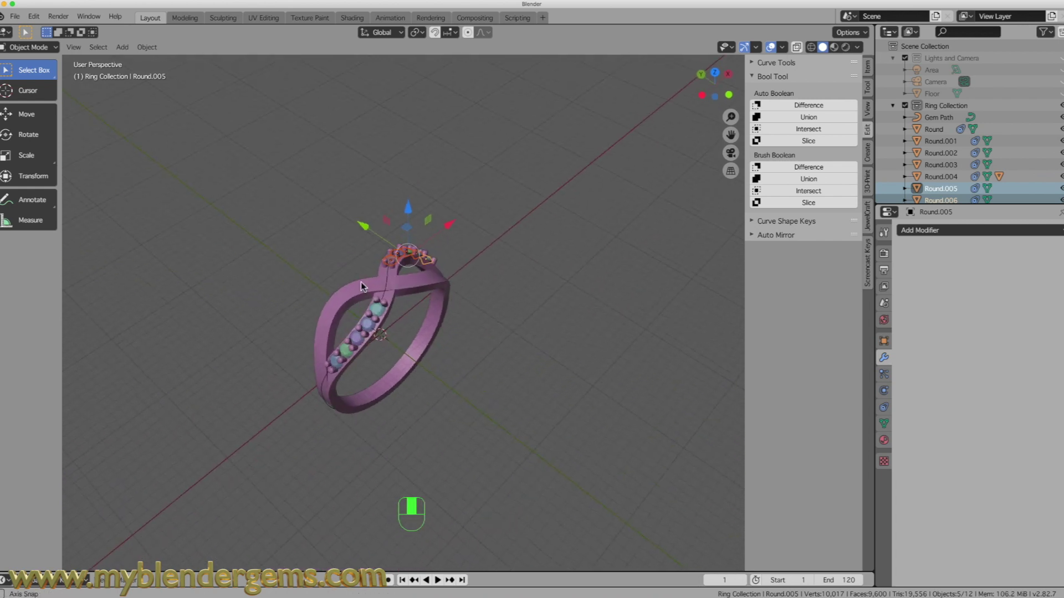
{"action": "left_click", "coordinate": [377, 309], "text": "shift"}
{"action": "left_click", "coordinate": [367, 325], "text": "shift"}
{"action": "left_click", "coordinate": [358, 340], "text": "shift"}
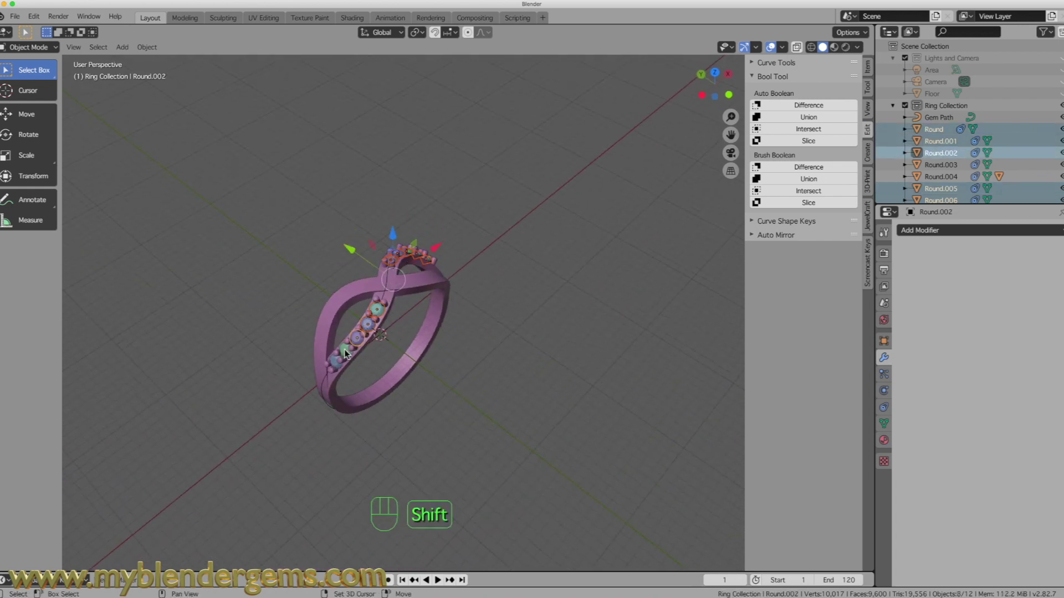
{"action": "left_click", "coordinate": [345, 352], "text": "shift"}
{"action": "left_click", "coordinate": [336, 361], "text": "shift"}
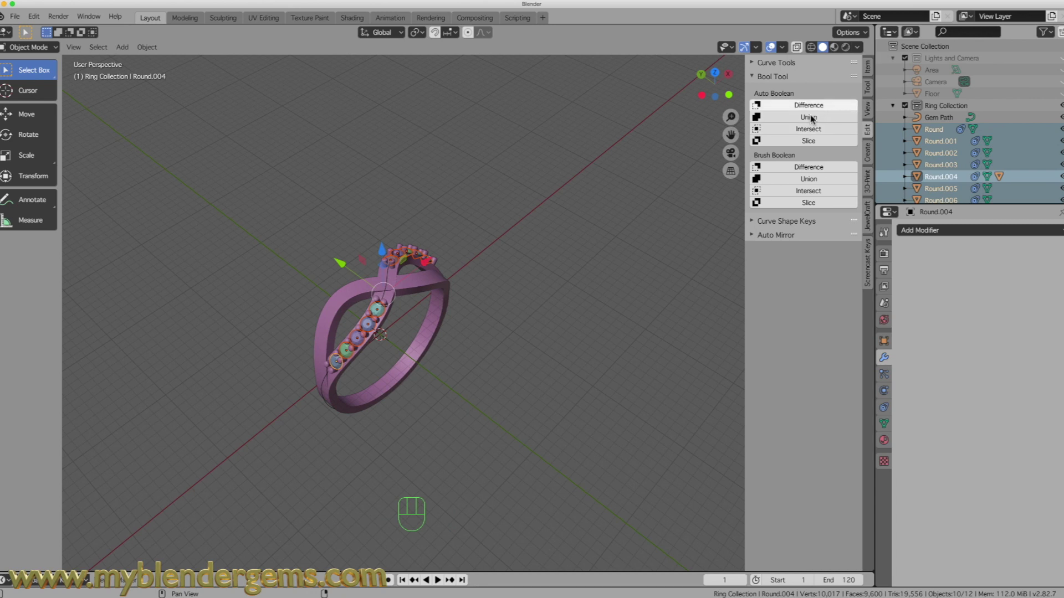
{"action": "left_click", "coordinate": [868, 225]}
{"action": "left_click", "coordinate": [814, 155]}
Subtract the second row's five gem cutters from the ring band with a Boolean Difference.
{"action": "middle_click_drag", "start_coordinate": [434, 358], "coordinate": [421, 299]}
{"action": "scroll", "coordinate": [465, 288], "scroll_direction": "up", "scroll_amount": 3}
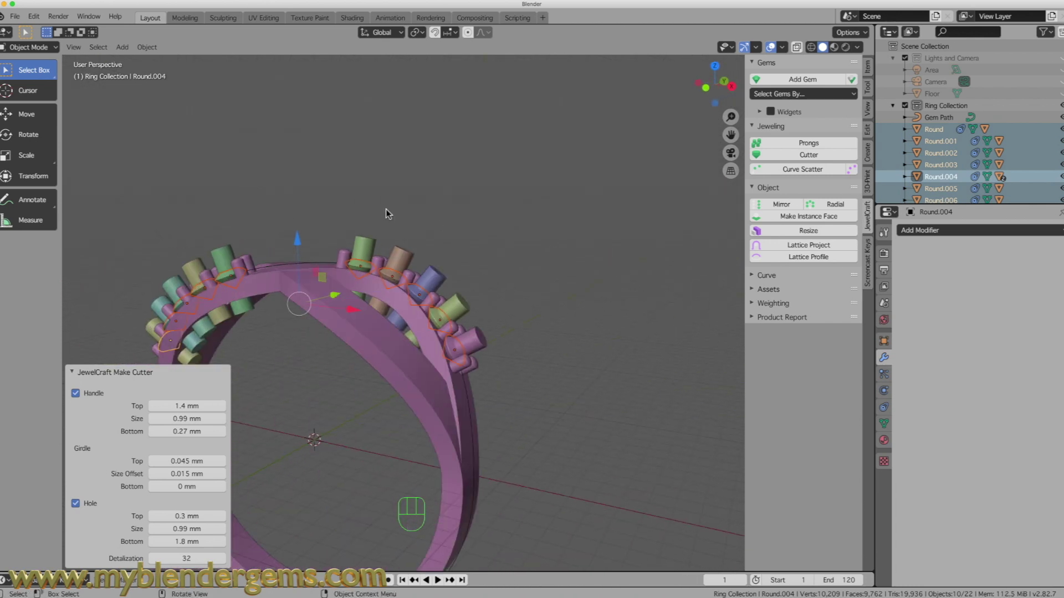
{"action": "left_click", "coordinate": [365, 247]}
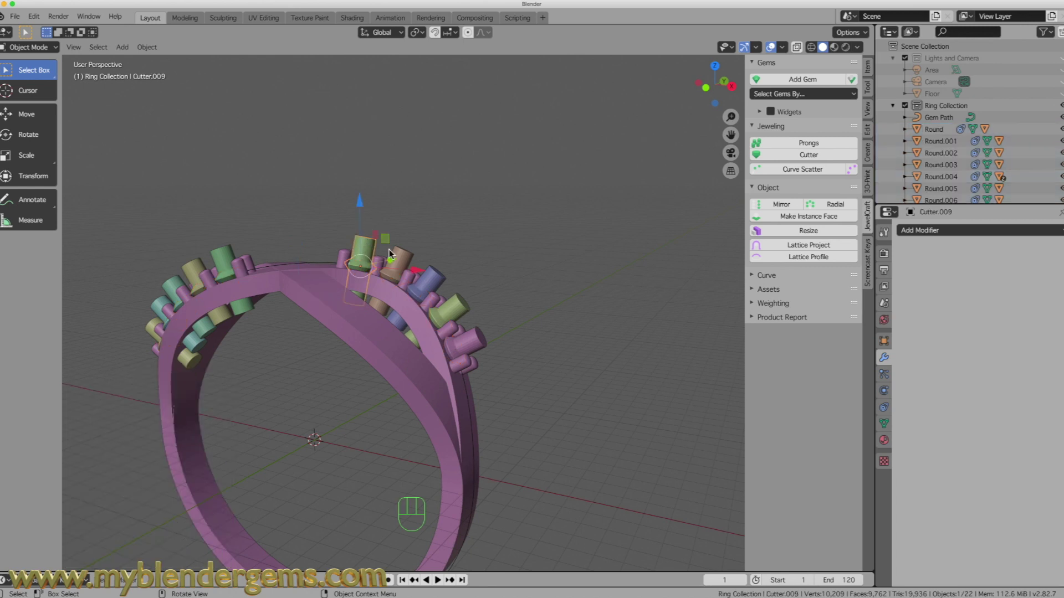
{"action": "left_click", "coordinate": [427, 268], "text": "shift"}
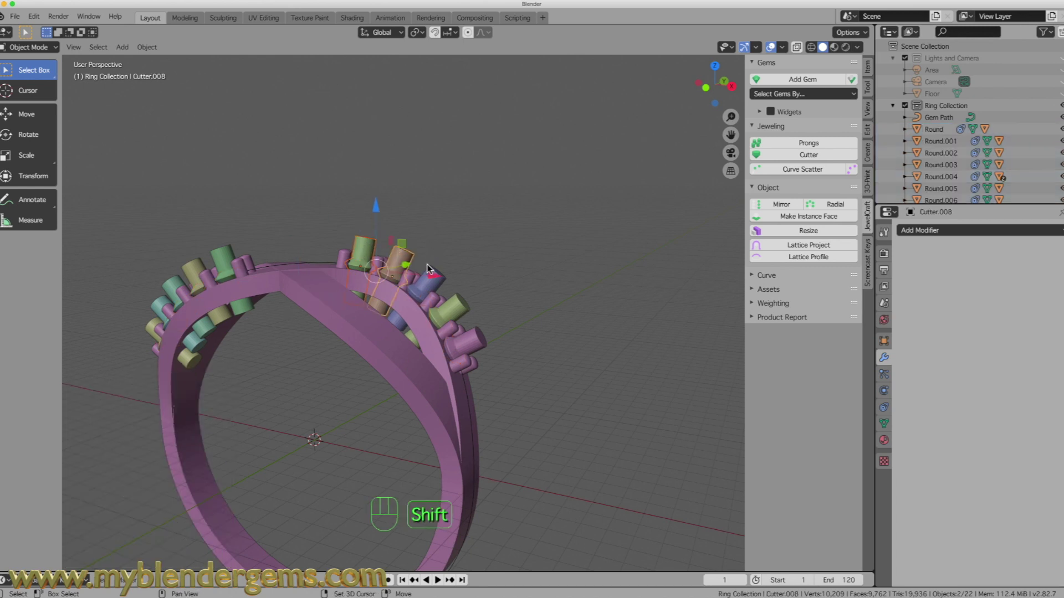
{"action": "left_click", "coordinate": [434, 275], "text": "shift"}
{"action": "left_click", "coordinate": [463, 312], "text": "shift"}
{"action": "left_click", "coordinate": [471, 334], "text": "shift"}
{"action": "left_click", "coordinate": [324, 294], "text": "shift"}
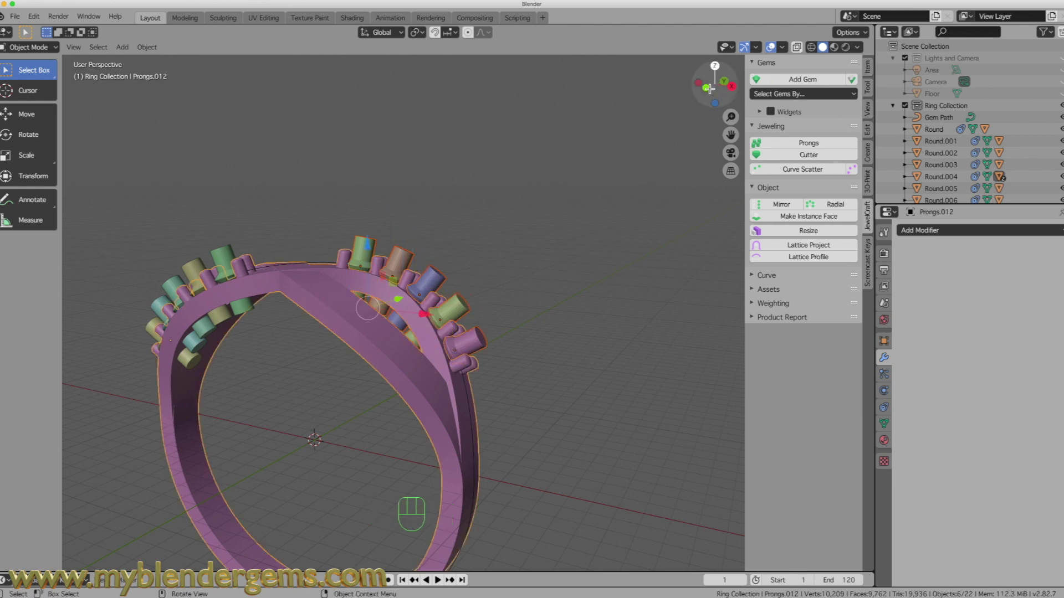
{"action": "left_click", "coordinate": [869, 131]}
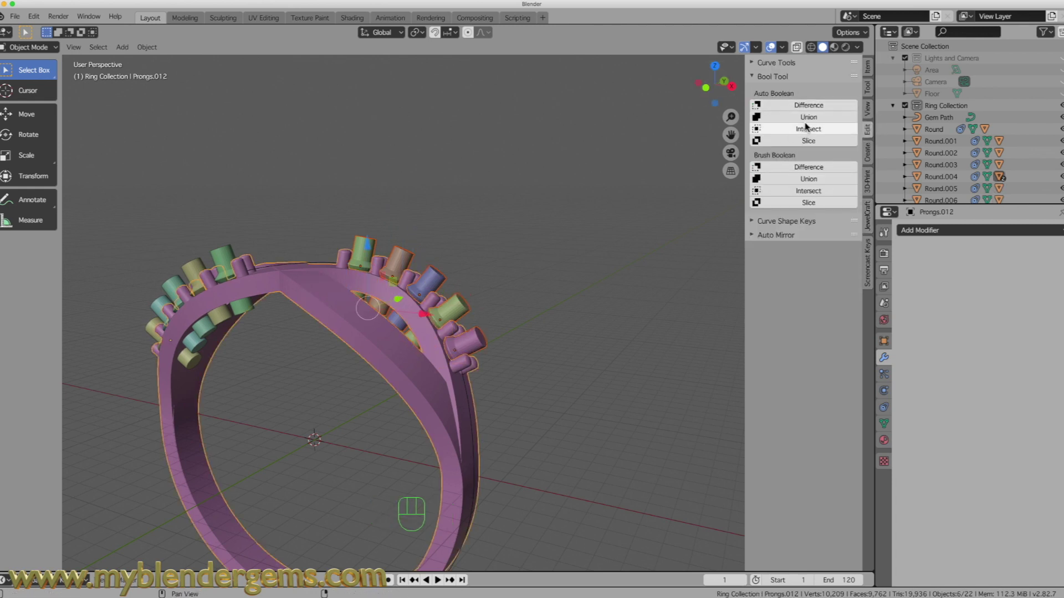
{"action": "left_click", "coordinate": [807, 110]}
Cut the first row's five gem seats into the ring band by subtracting their cutters with a Boolean Difference.
{"action": "middle_click_drag", "start_coordinate": [432, 294], "coordinate": [423, 408]}
{"action": "scroll", "coordinate": [416, 355], "scroll_direction": "up", "scroll_amount": 5}
{"action": "scroll", "coordinate": [377, 257], "scroll_direction": "down", "scroll_amount": 10}
{"action": "middle_click_drag", "start_coordinate": [378, 258], "coordinate": [334, 270]}
{"action": "scroll", "coordinate": [295, 217], "scroll_direction": "up", "scroll_amount": 5}
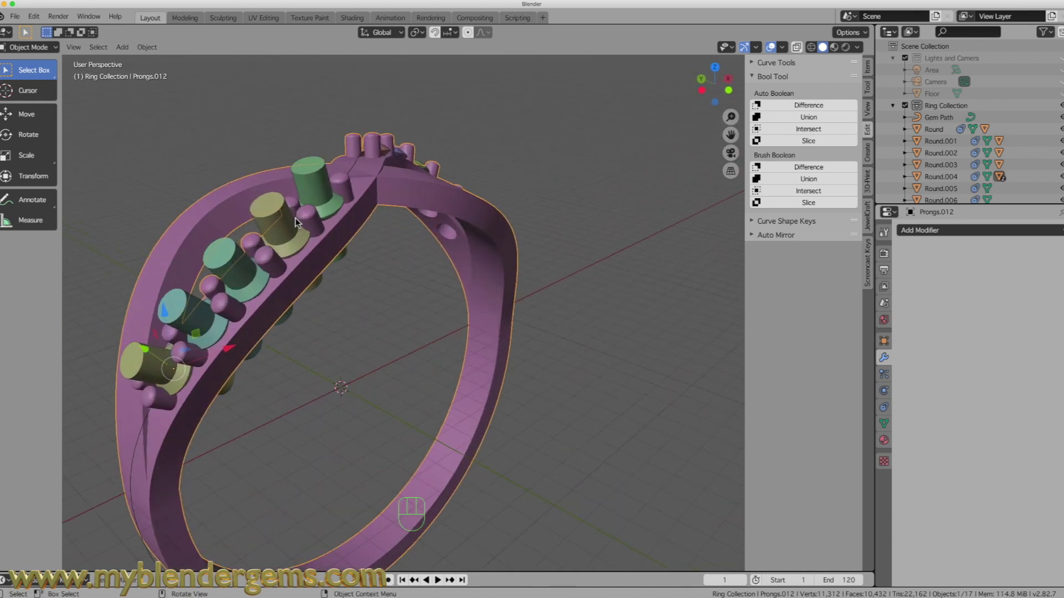
{"action": "left_click", "coordinate": [313, 176]}
{"action": "left_click", "coordinate": [274, 211], "text": "shift"}
{"action": "left_click", "coordinate": [229, 274], "text": "shift"}
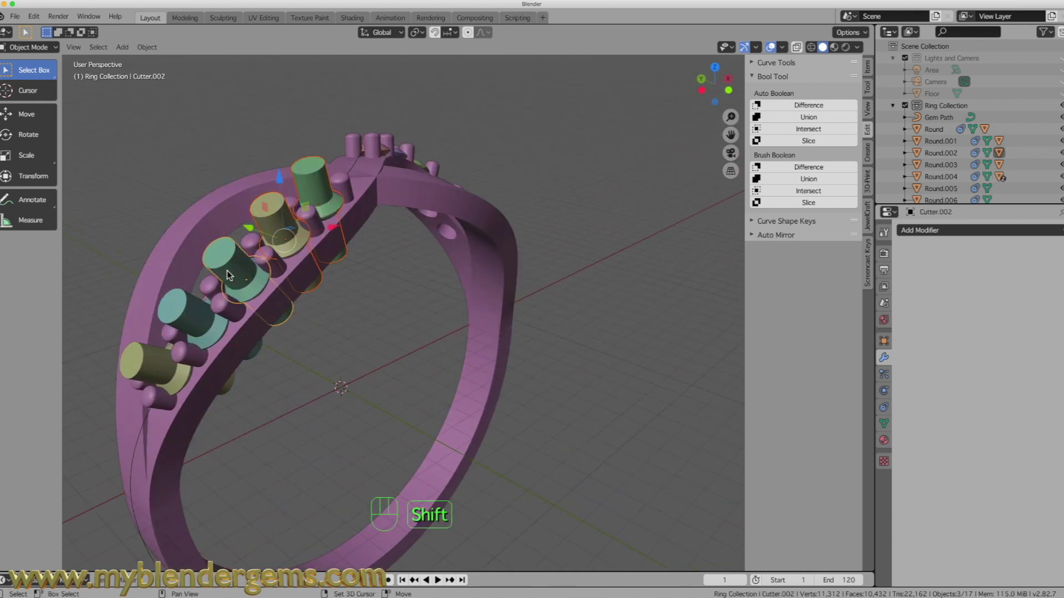
{"action": "left_click", "coordinate": [196, 306], "text": "shift"}
{"action": "left_click", "coordinate": [162, 364], "text": "shift"}
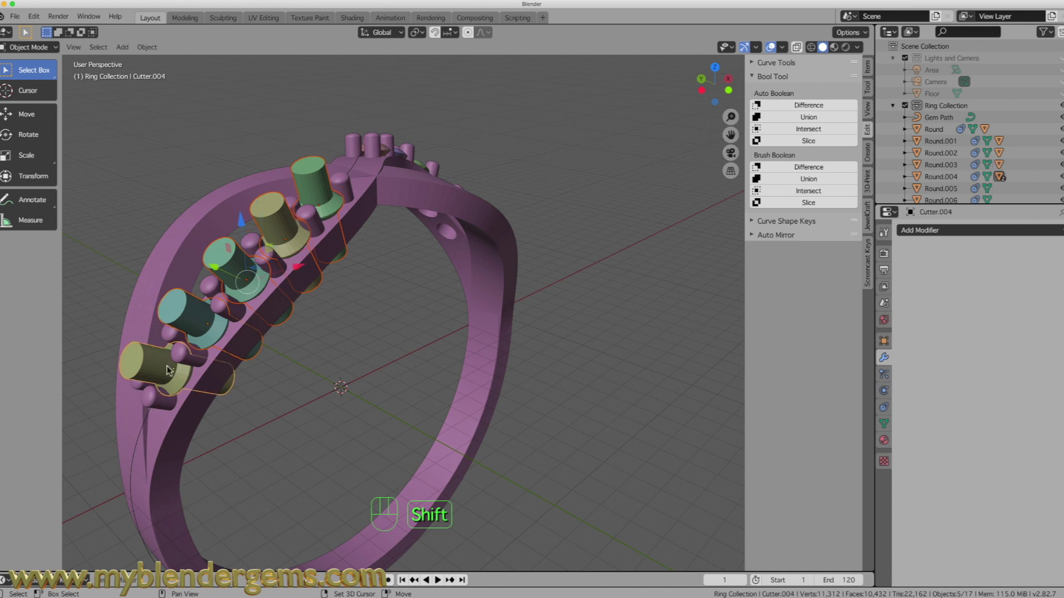
{"action": "left_click", "coordinate": [474, 217], "text": "shift"}
{"action": "left_click", "coordinate": [821, 106]}
Append the Round diamond from the asset library's diamonds category.
{"action": "middle_click_drag", "start_coordinate": [281, 394], "coordinate": [467, 235]}
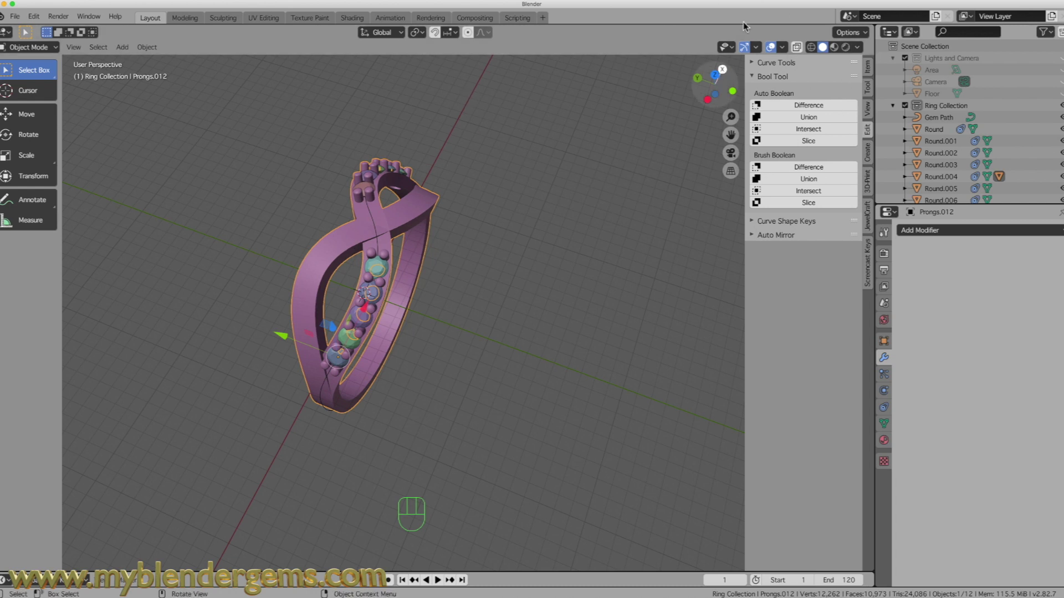
{"action": "left_click", "coordinate": [867, 88]}
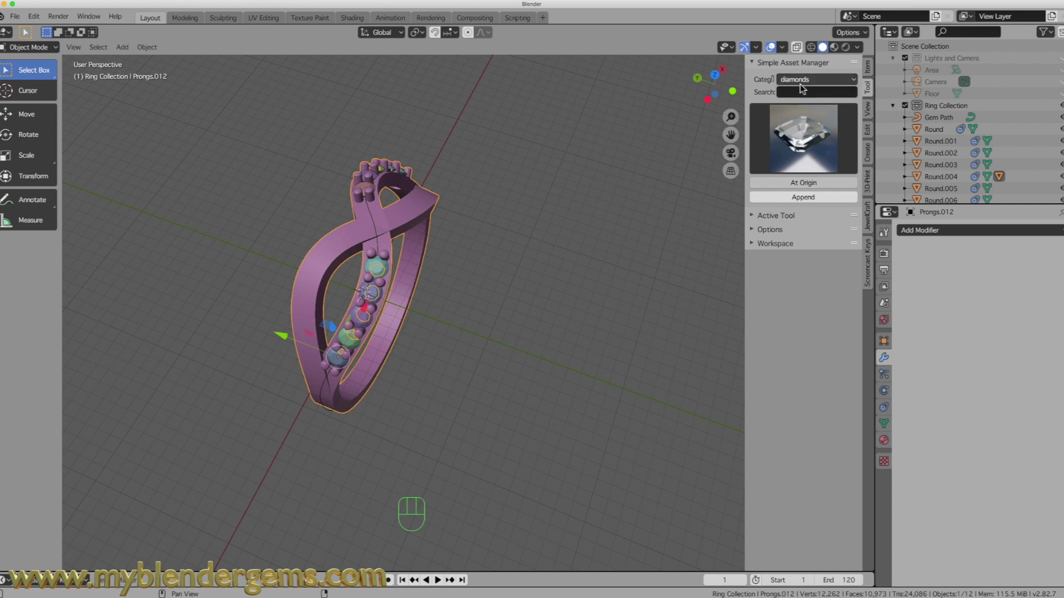
{"action": "left_click", "coordinate": [815, 122]}
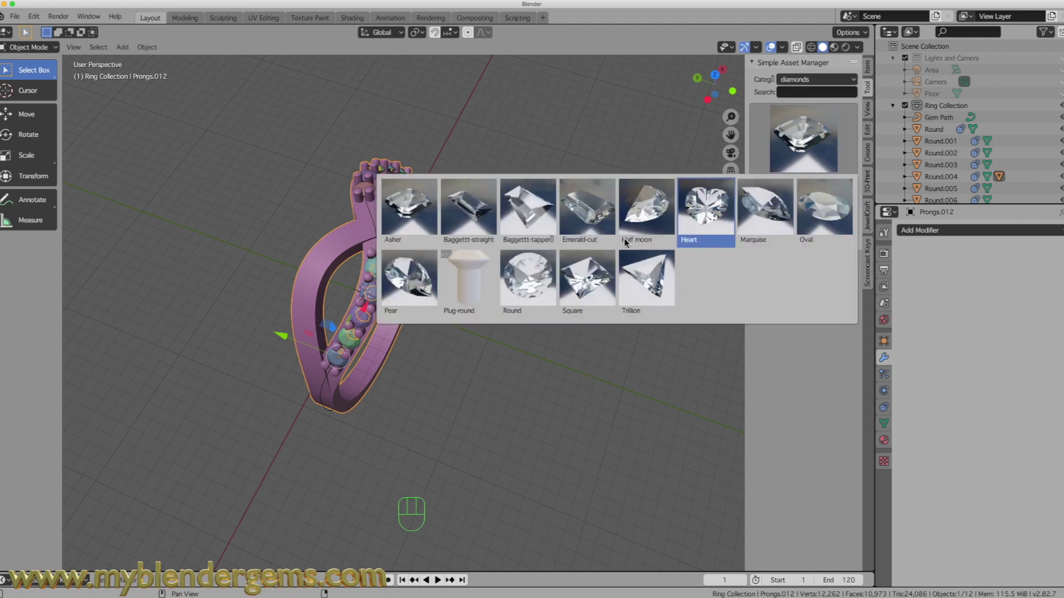
{"action": "left_click", "coordinate": [528, 277]}
{"action": "left_click", "coordinate": [809, 198]}
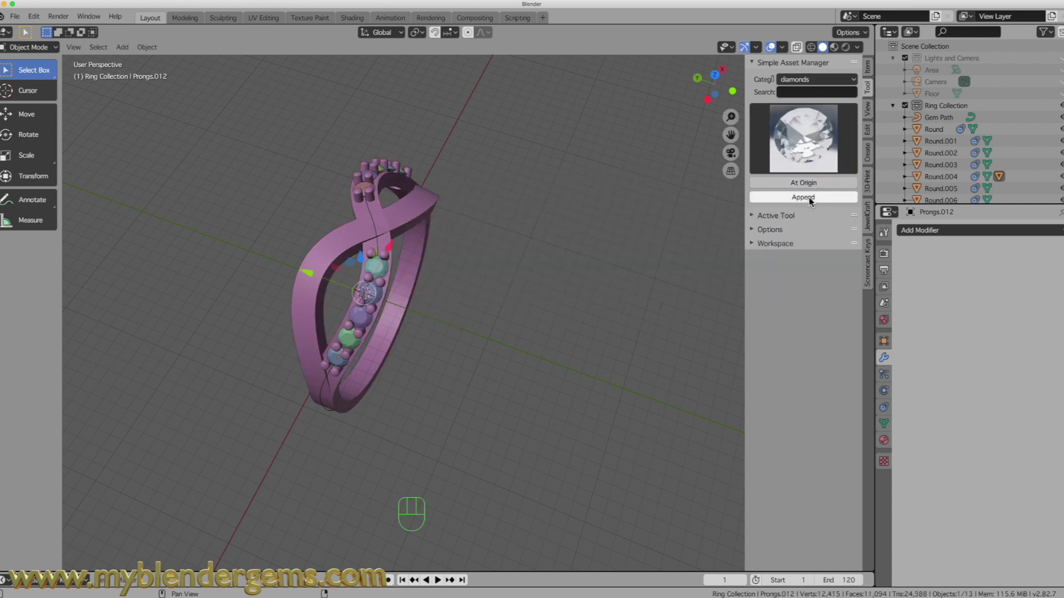
Scale the appended round diamond at the ring's centre up to about 6.52 mm across.
{"action": "middle_click_drag", "start_coordinate": [300, 347], "coordinate": [337, 307]}
{"action": "left_click", "coordinate": [366, 294]}
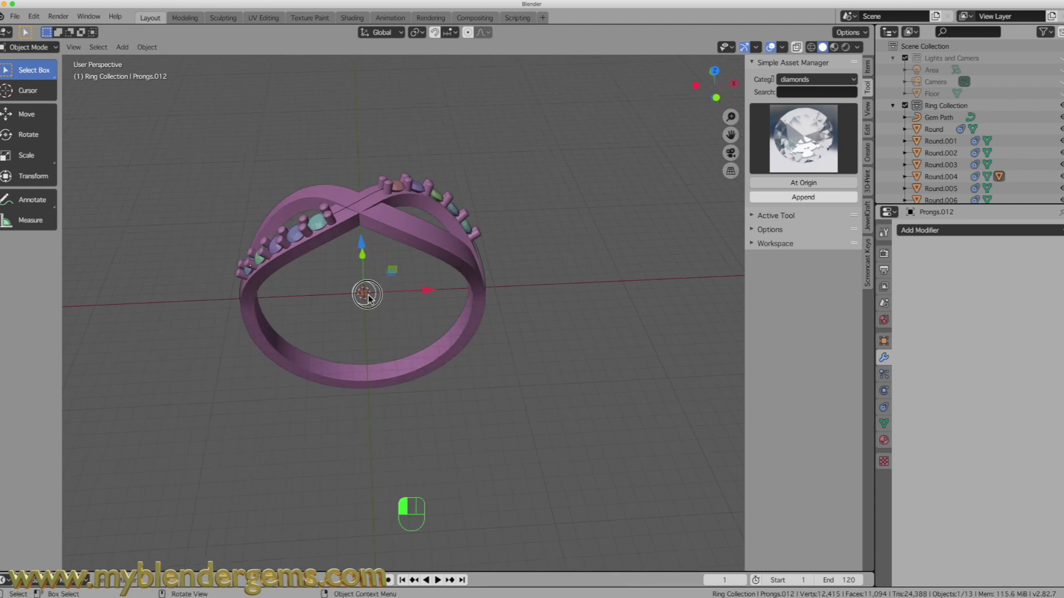
{"action": "left_click", "coordinate": [867, 67]}
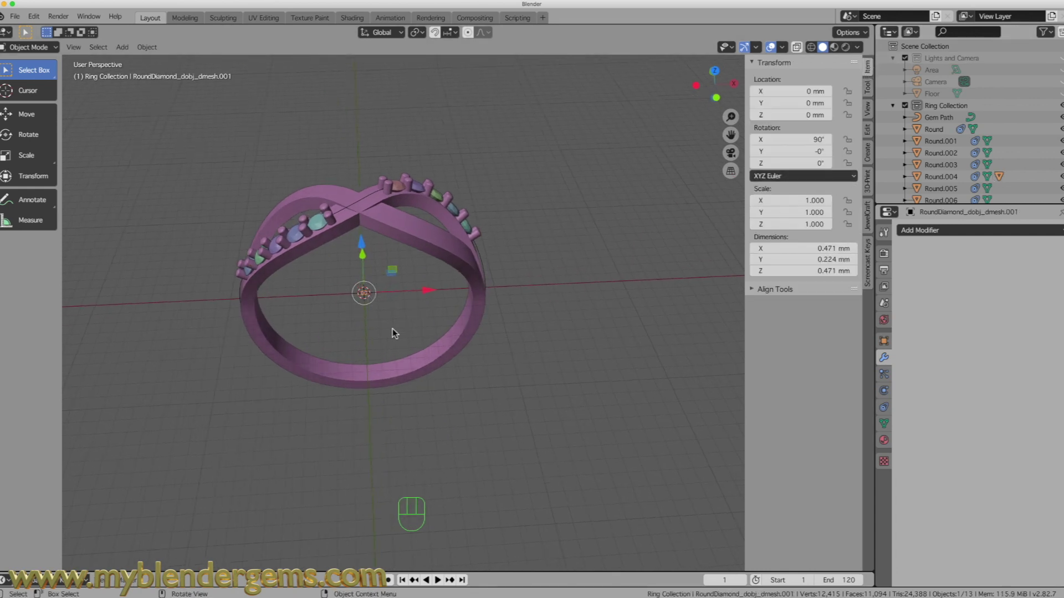
{"action": "key", "text": "s"}
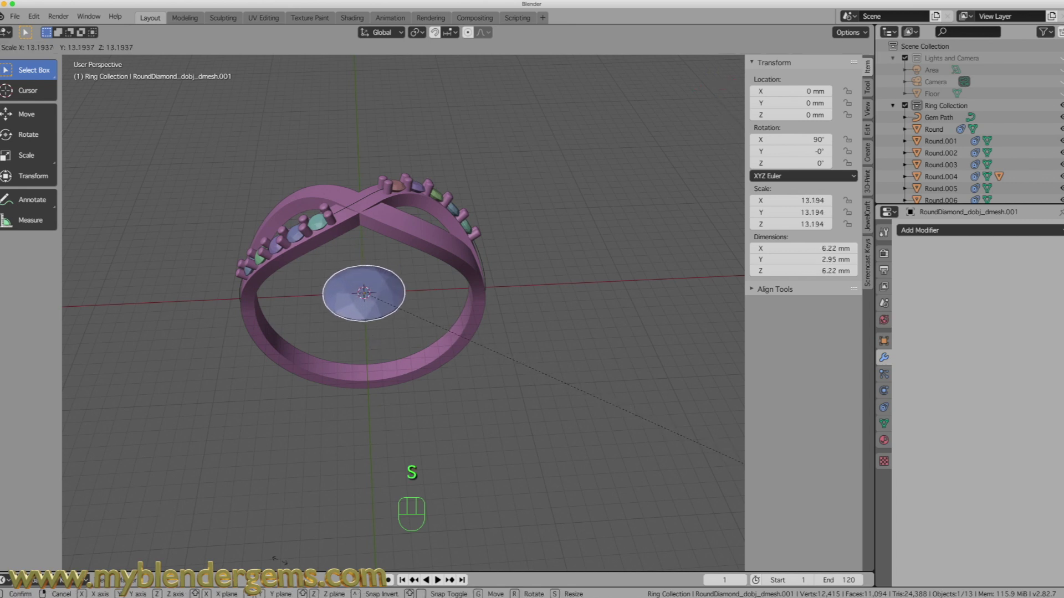
{"action": "left_click", "coordinate": [306, 61]}
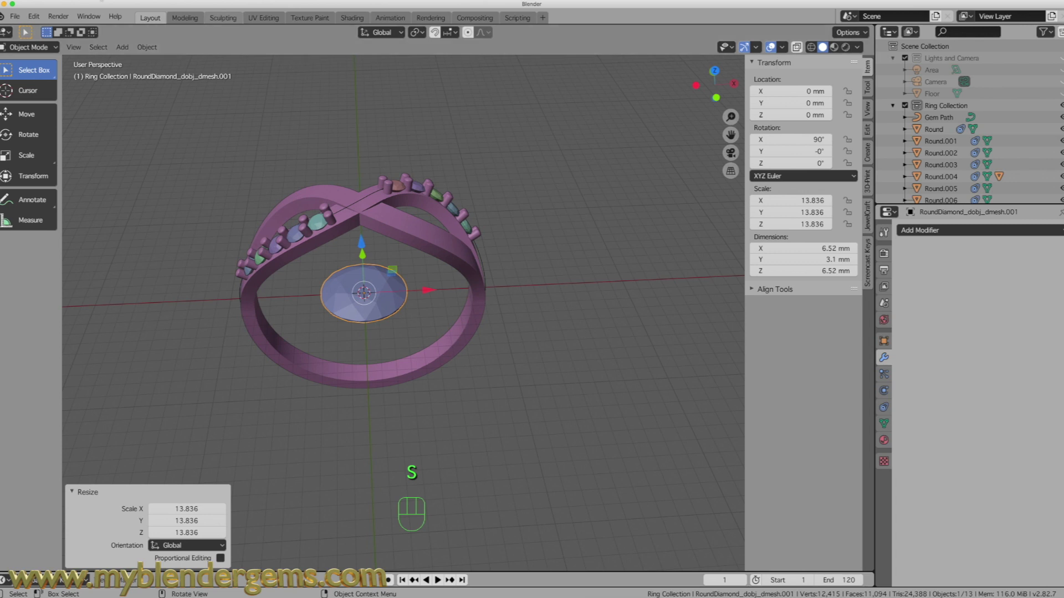
Raise the large round diamond above the band's crossing to a Z location of about 12.385 mm.
{"action": "left_click_drag", "start_coordinate": [360, 241], "coordinate": [356, 118]}
{"action": "middle_click_drag", "start_coordinate": [355, 118], "coordinate": [415, 171]}
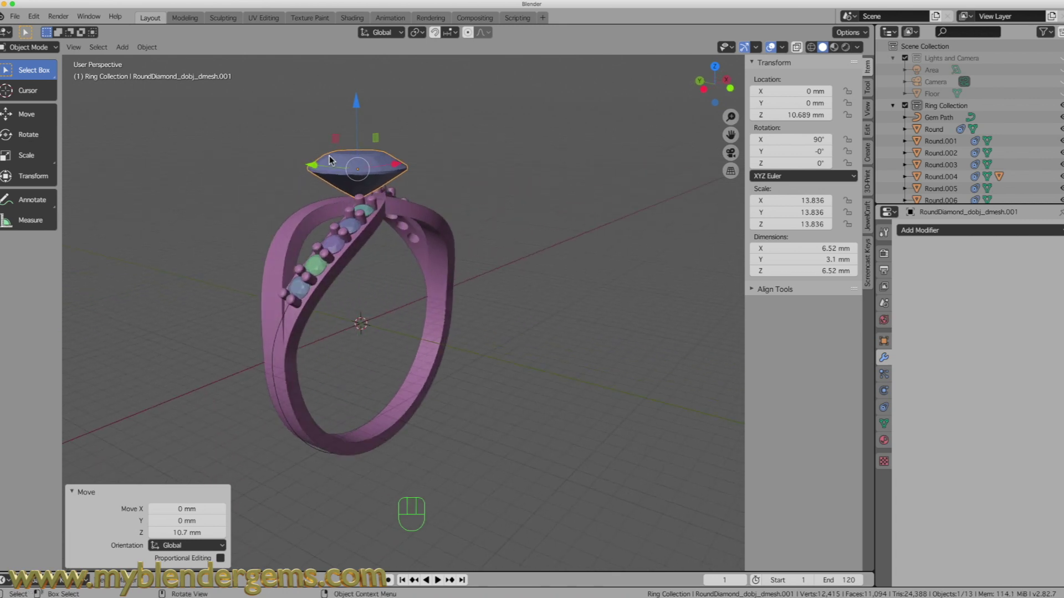
{"action": "mouse_move", "coordinate": [340, 159]}
{"action": "left_mouse_down"}
{"action": "mouse_move", "coordinate": [339, 119]}
{"action": "mouse_move", "coordinate": [352, 171]}
{"action": "left_mouse_up"}
{"action": "left_click_drag", "start_coordinate": [359, 103], "coordinate": [361, 76]}
Shift the large diamond about -0.81 mm along Y, checking its alignment over the band in orthographic view.
{"action": "middle_click_drag", "start_coordinate": [264, 220], "coordinate": [391, 231]}
{"action": "key", "text": "KP_1"}
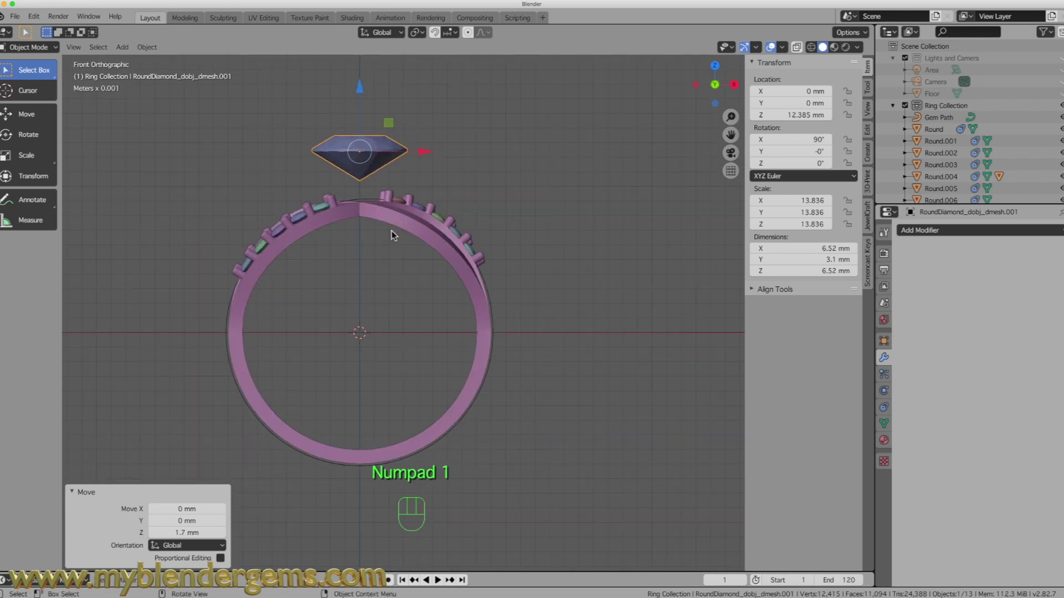
{"action": "key", "text": "KP_3"}
{"action": "left_click_drag", "start_coordinate": [423, 155], "coordinate": [411, 156]}
{"action": "middle_click_drag", "start_coordinate": [411, 156], "coordinate": [430, 237]}
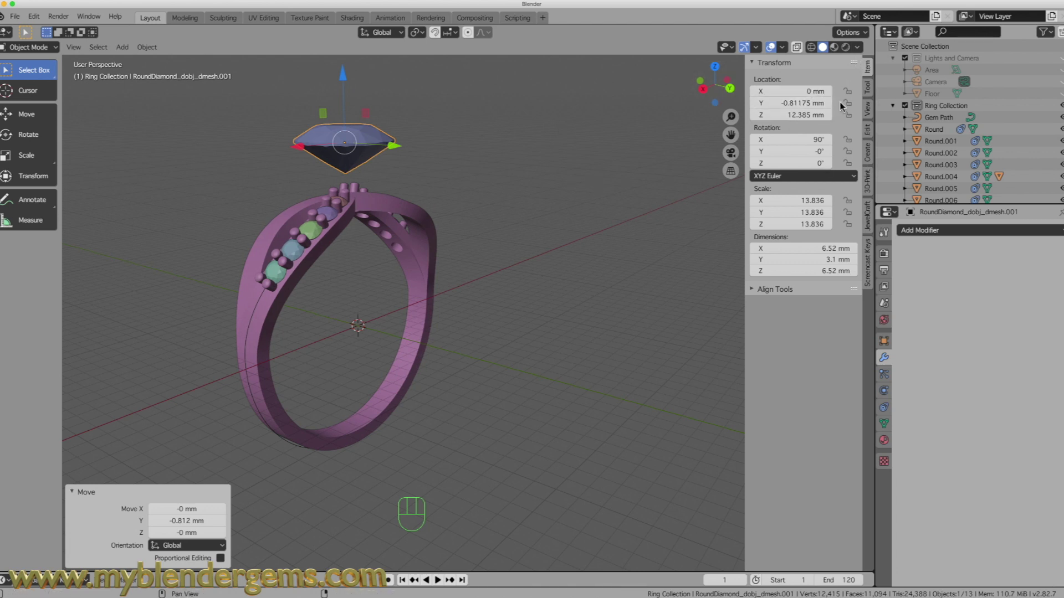
Append the Curved4prong head from the Round subcategory of the asset library's heads category.
{"action": "left_click", "coordinate": [867, 87]}
{"action": "left_click", "coordinate": [808, 79]}
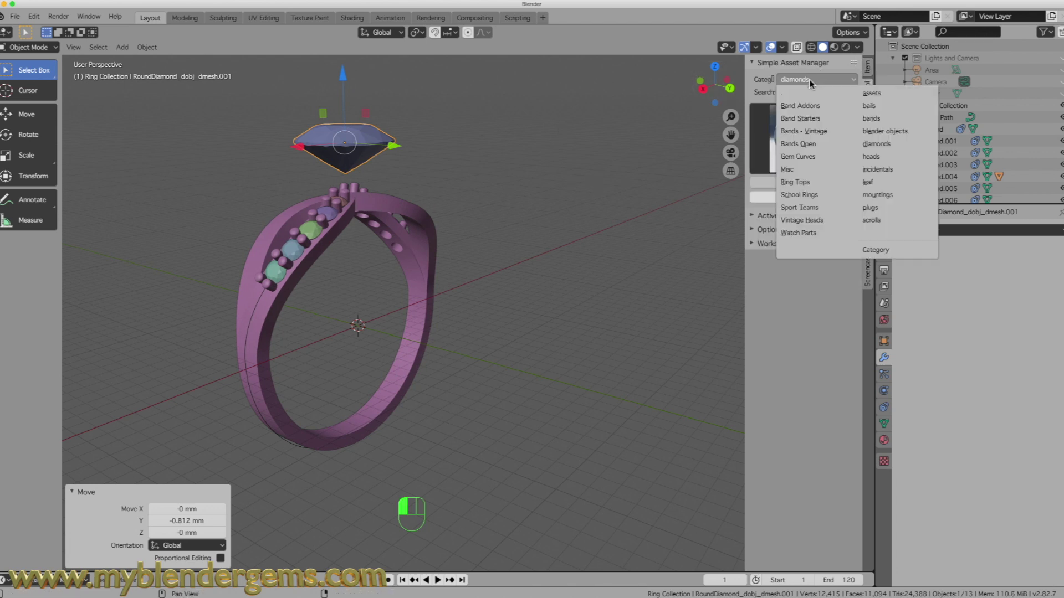
{"action": "left_click", "coordinate": [880, 157]}
{"action": "left_click", "coordinate": [798, 91]}
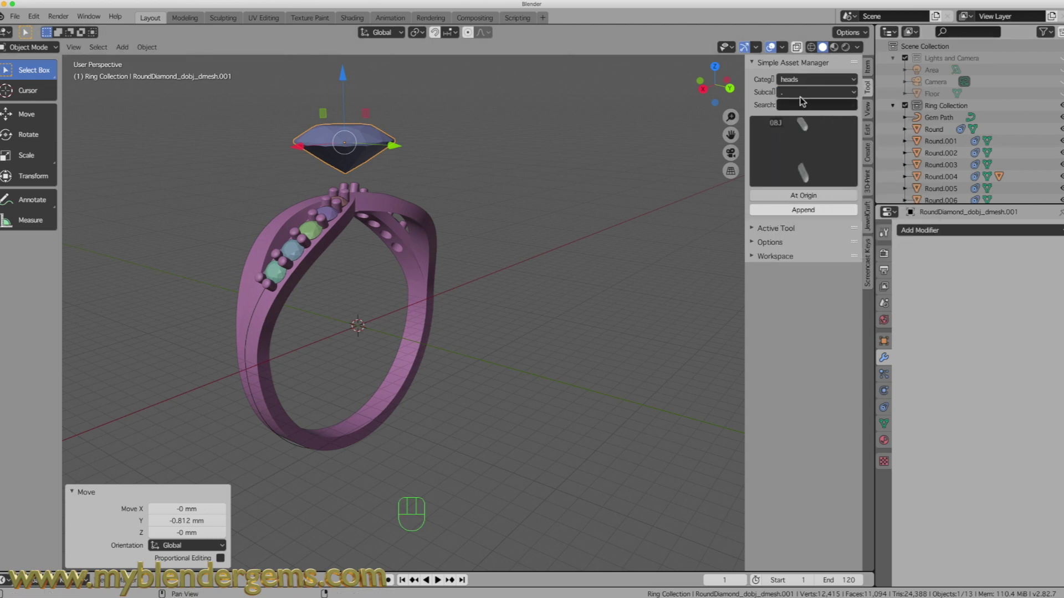
{"action": "left_click", "coordinate": [803, 92]}
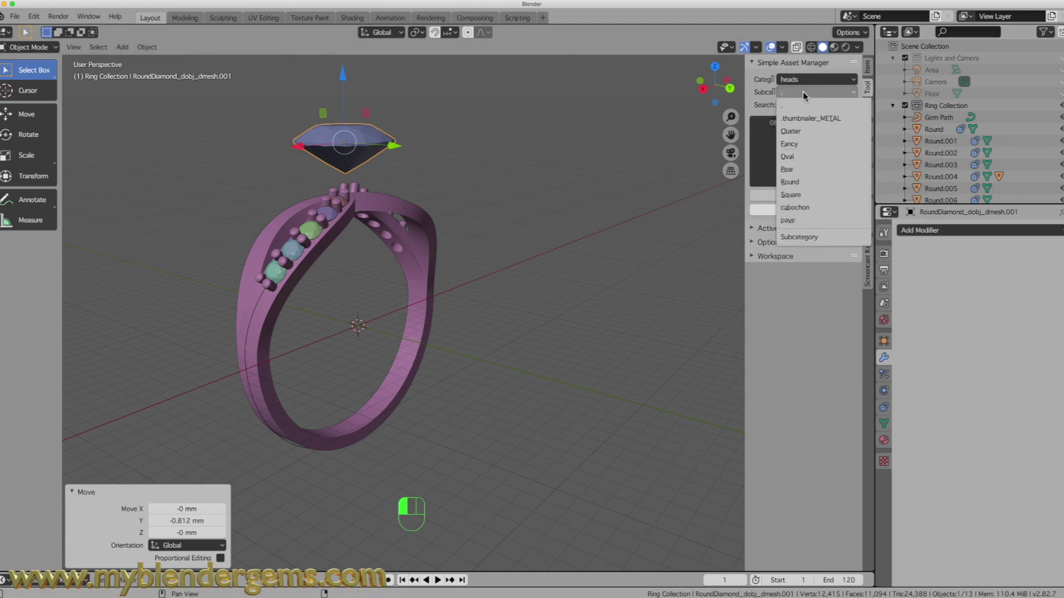
{"action": "left_click", "coordinate": [792, 181]}
{"action": "left_click", "coordinate": [800, 170]}
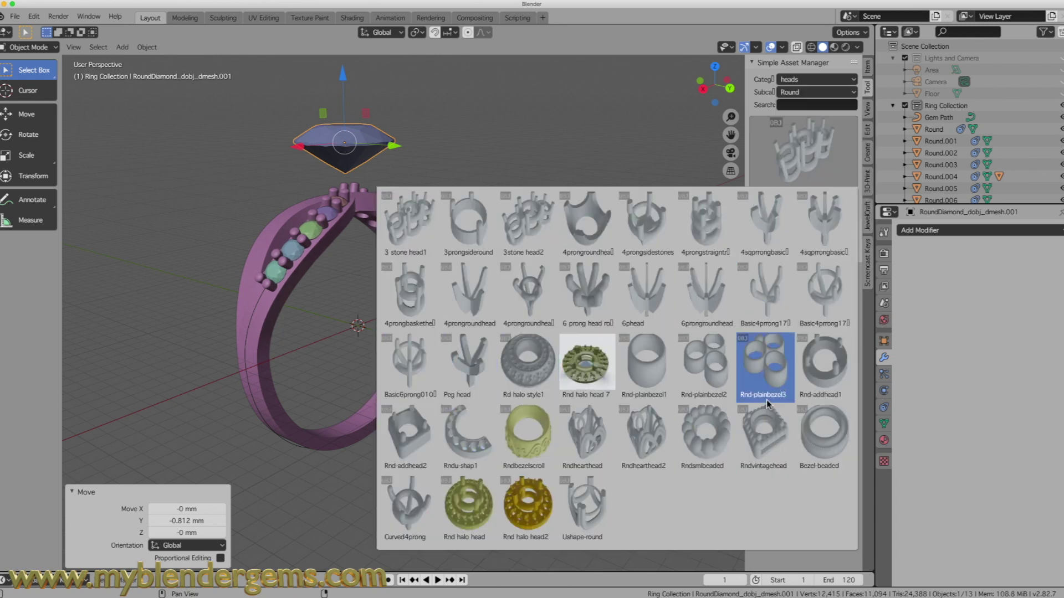
{"action": "left_click", "coordinate": [406, 508]}
{"action": "left_click", "coordinate": [799, 212]}
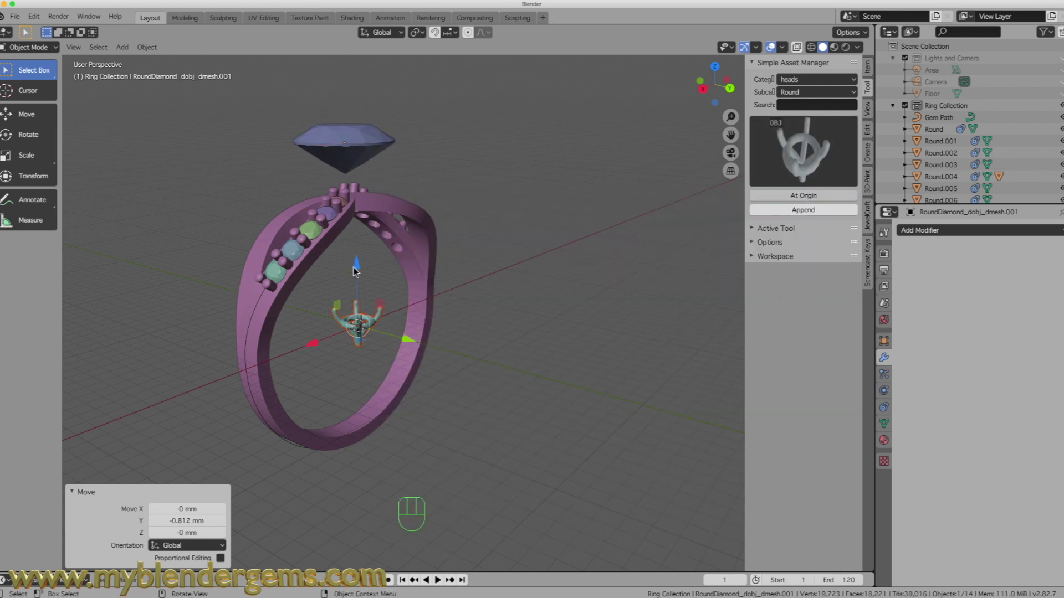
Raise the head about 10.1 mm along Z and hide the large round diamond covering it.
{"action": "left_click_drag", "start_coordinate": [355, 272], "coordinate": [343, 119]}
{"action": "key", "text": "KP_7"}
{"action": "left_click", "coordinate": [351, 237]}
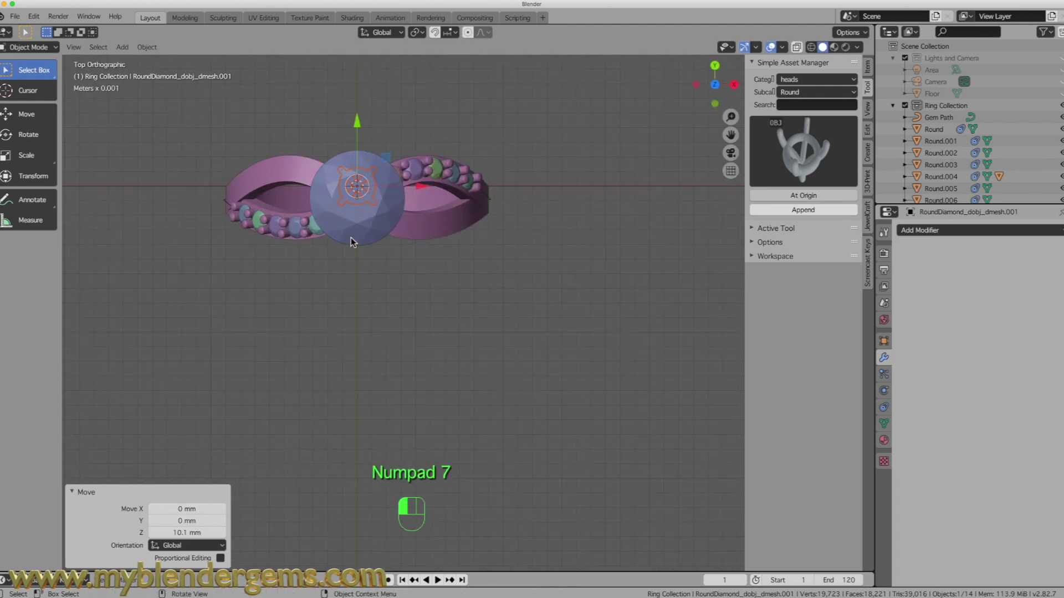
{"action": "scroll", "coordinate": [968, 161], "scroll_direction": "down", "scroll_amount": 5}
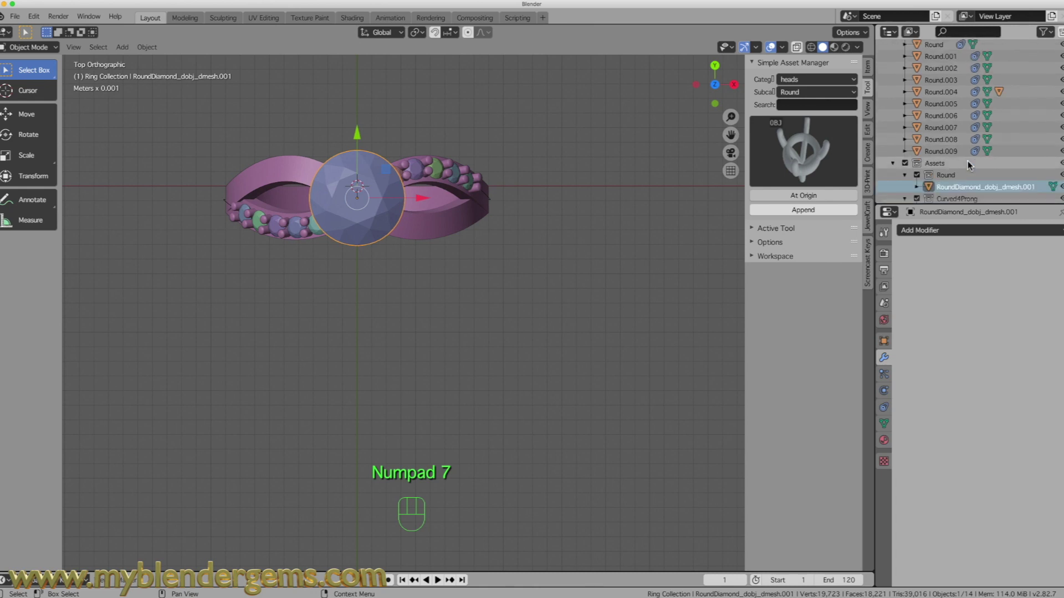
{"action": "key", "text": "h"}
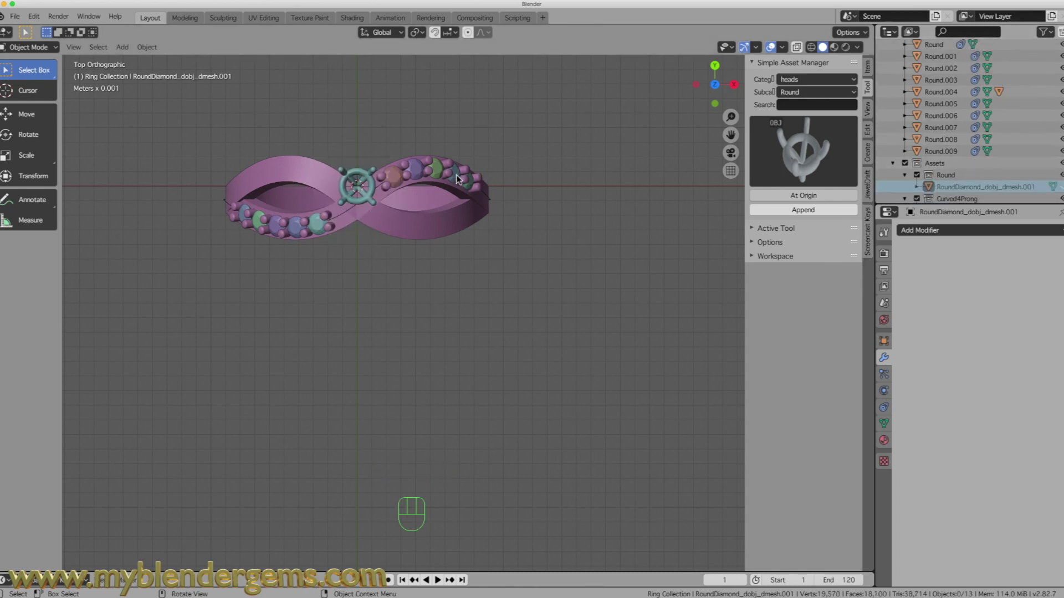
Shift the head about -1.12 mm along Y so it sits centred over the band's crossing.
{"action": "scroll", "coordinate": [356, 187], "scroll_direction": "up", "scroll_amount": 6}
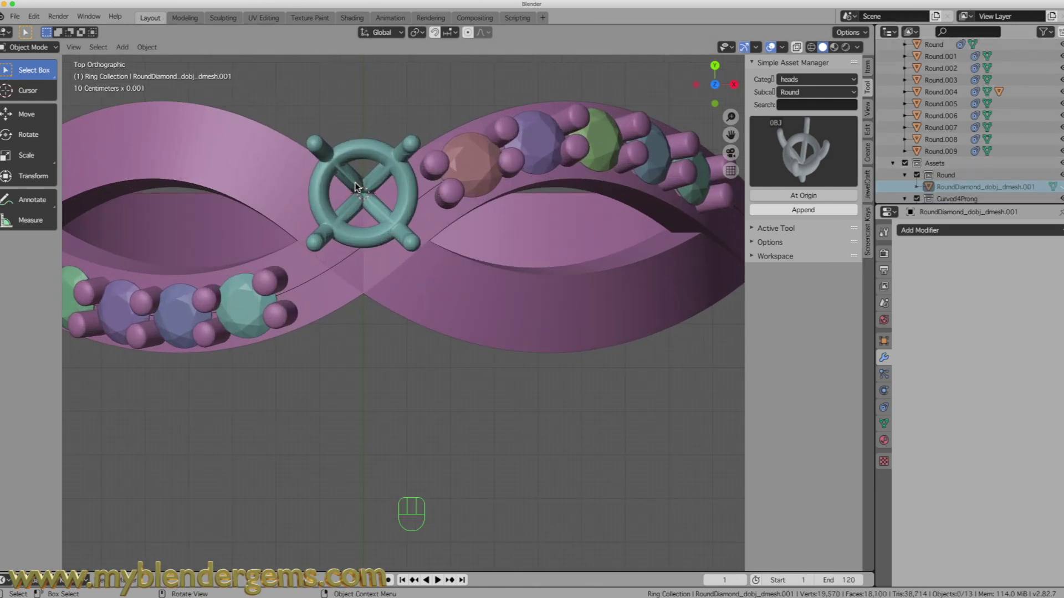
{"action": "left_click", "coordinate": [355, 186]}
{"action": "left_click_drag", "start_coordinate": [365, 131], "coordinate": [367, 184]}
{"action": "middle_click_drag", "start_coordinate": [367, 184], "coordinate": [387, 241]}
Scale the head up uniformly by about 2.5 and show the hidden large diamond again.
{"action": "scroll", "coordinate": [386, 241], "scroll_direction": "down", "scroll_amount": 6}
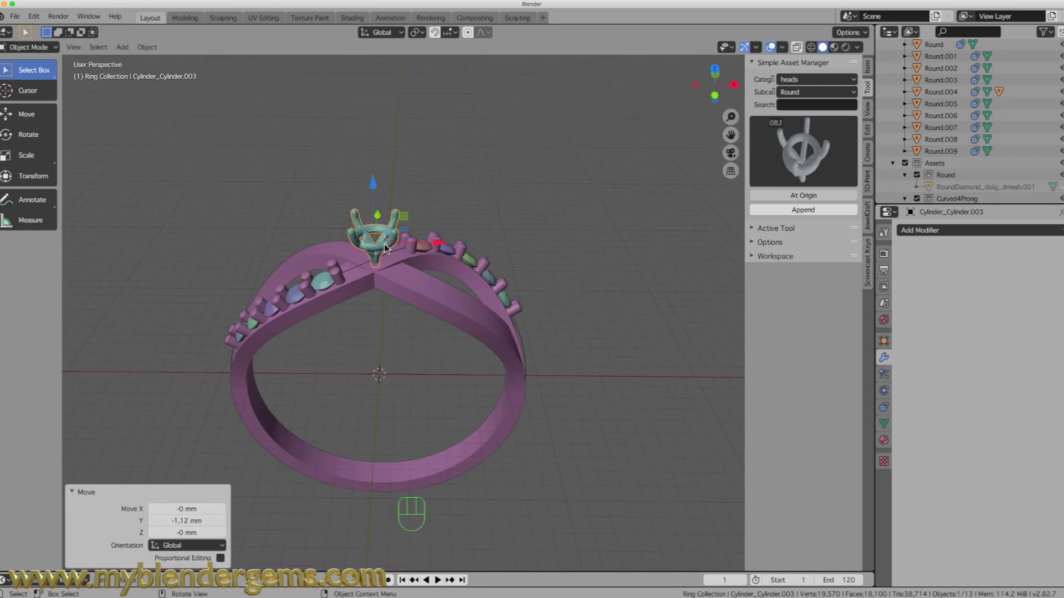
{"action": "key", "text": "s"}
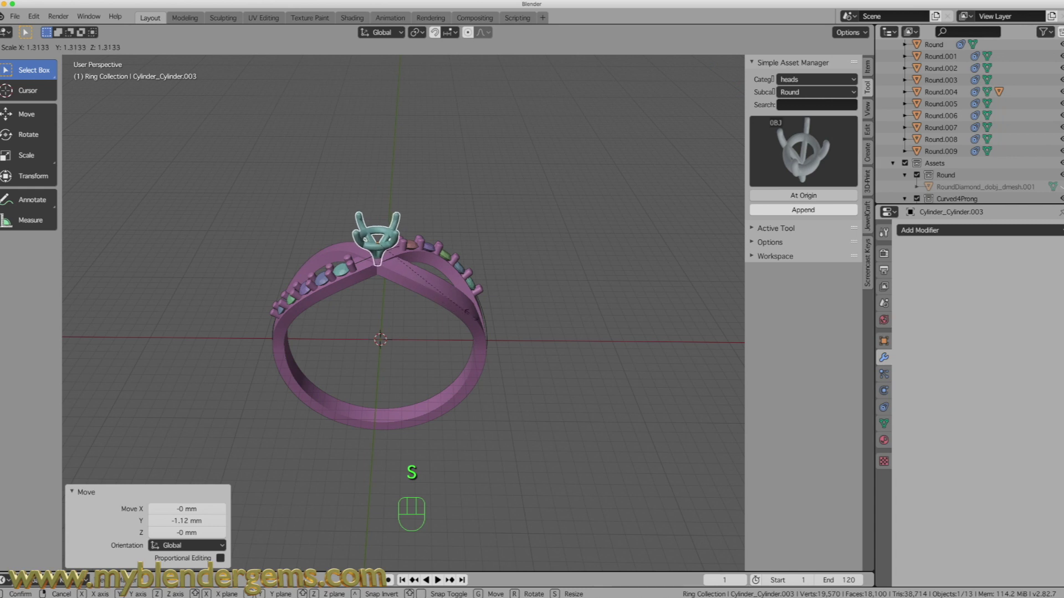
{"action": "left_click", "coordinate": [577, 336]}
{"action": "middle_click_drag", "start_coordinate": [520, 283], "coordinate": [565, 228]}
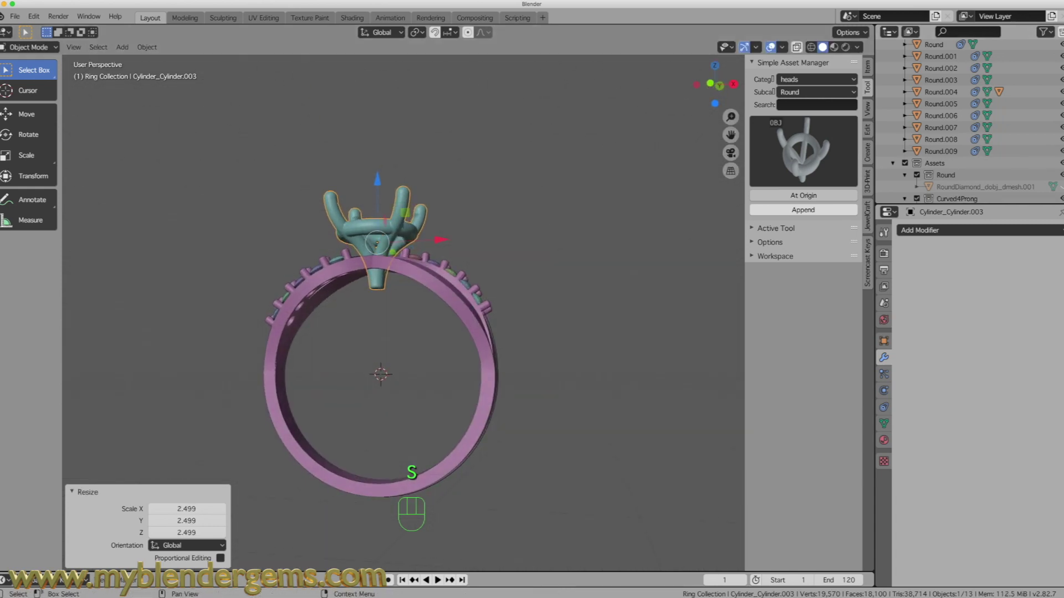
{"action": "middle_click_drag", "start_coordinate": [600, 178], "coordinate": [319, 261]}
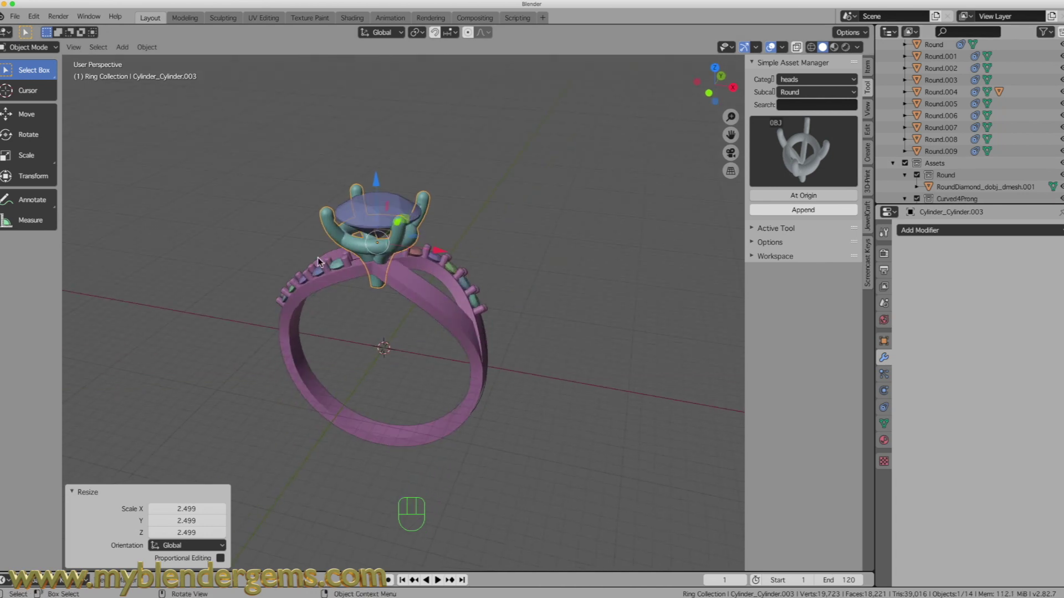
Scale the head down uniformly by about 0.858 to fit around the large diamond.
{"action": "key", "text": "s"}
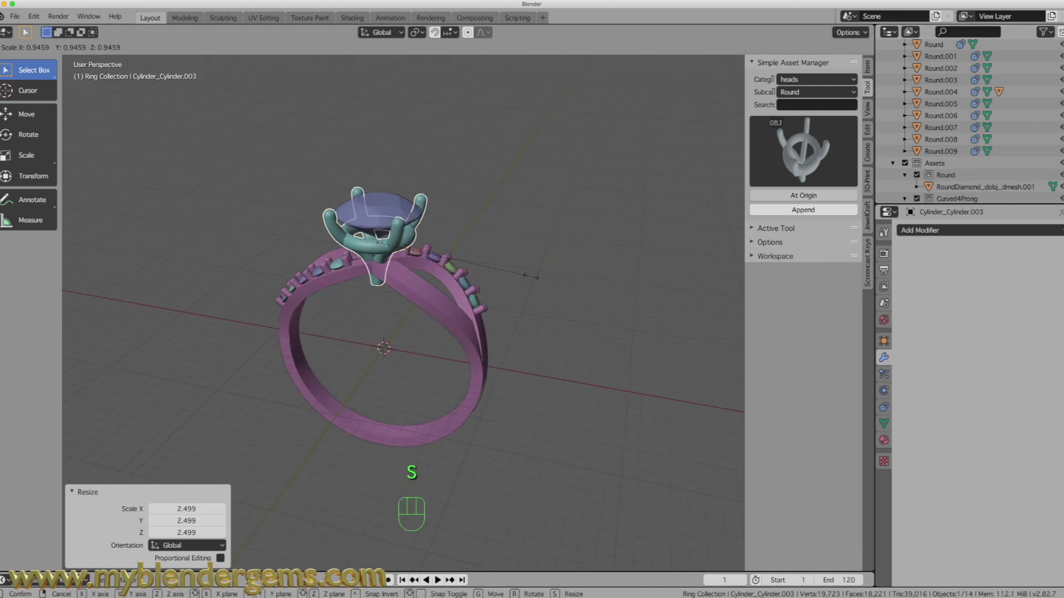
{"action": "left_click", "coordinate": [517, 279]}
{"action": "middle_click_drag", "start_coordinate": [518, 281], "coordinate": [501, 264]}
Flatten the head along Z by about 0.8 and nudge it slightly down onto the band.
{"action": "key", "text": "s"}
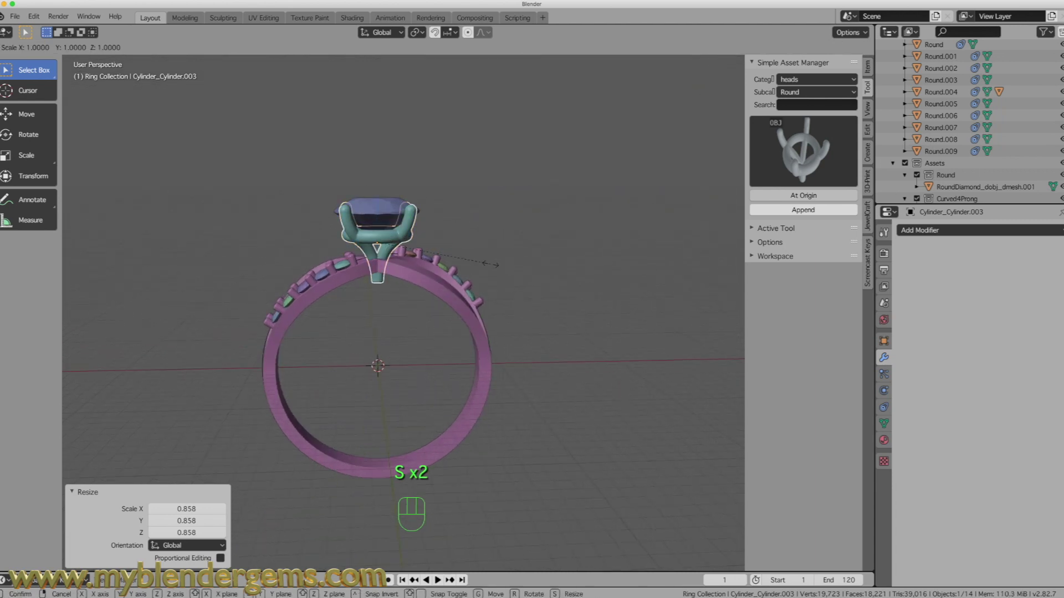
{"action": "key", "text": "z"}
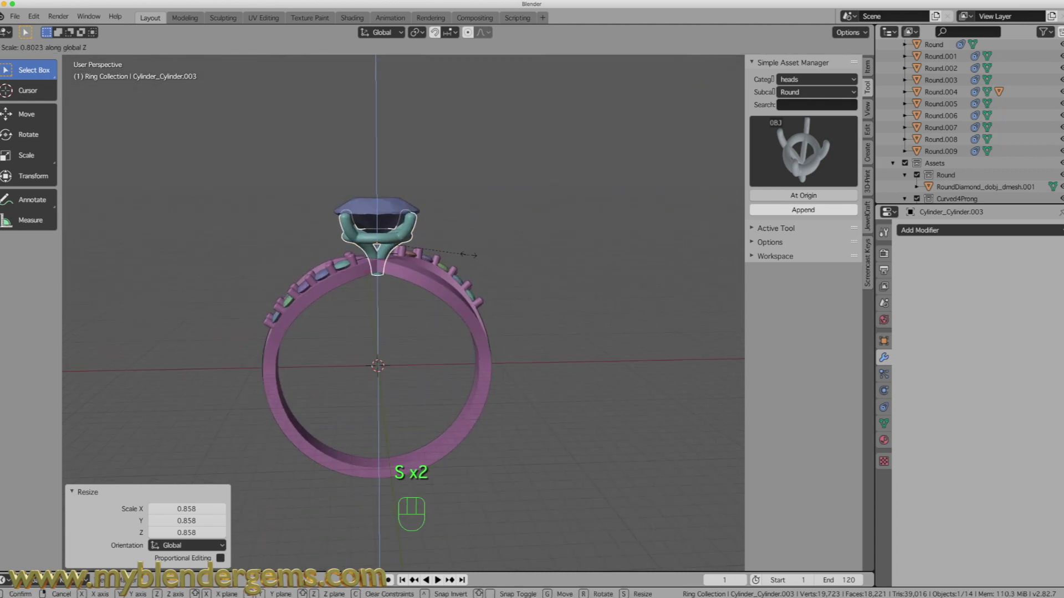
{"action": "left_click", "coordinate": [470, 259]}
{"action": "left_click_drag", "start_coordinate": [377, 176], "coordinate": [377, 178]}
Lower the large round diamond about 0.859 mm along Z into the head's prongs.
{"action": "middle_click_drag", "start_coordinate": [402, 216], "coordinate": [389, 240]}
{"action": "left_click", "coordinate": [386, 213]}
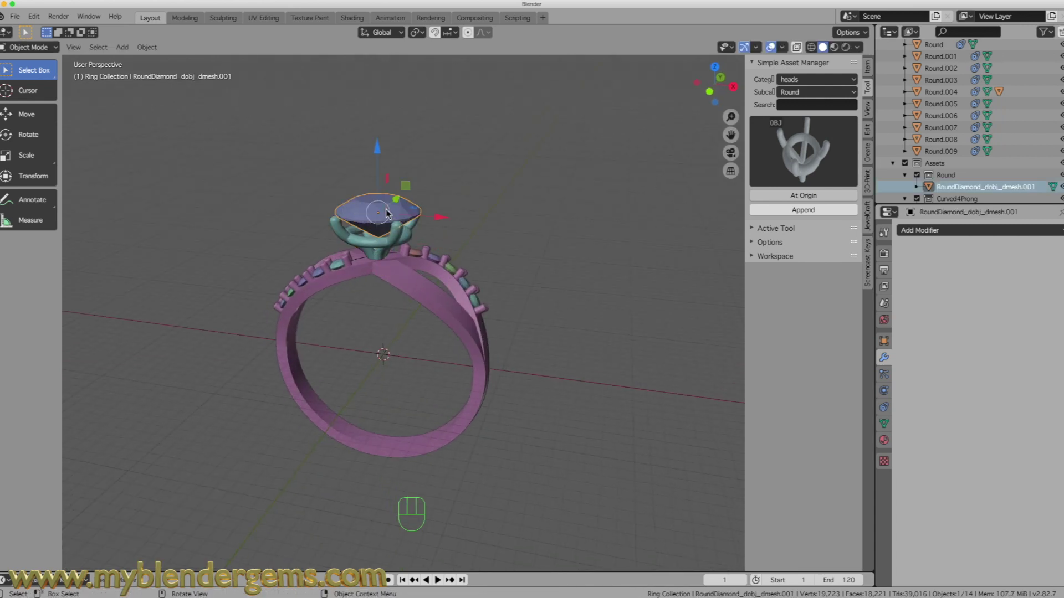
{"action": "left_click_drag", "start_coordinate": [377, 164], "coordinate": [378, 176]}
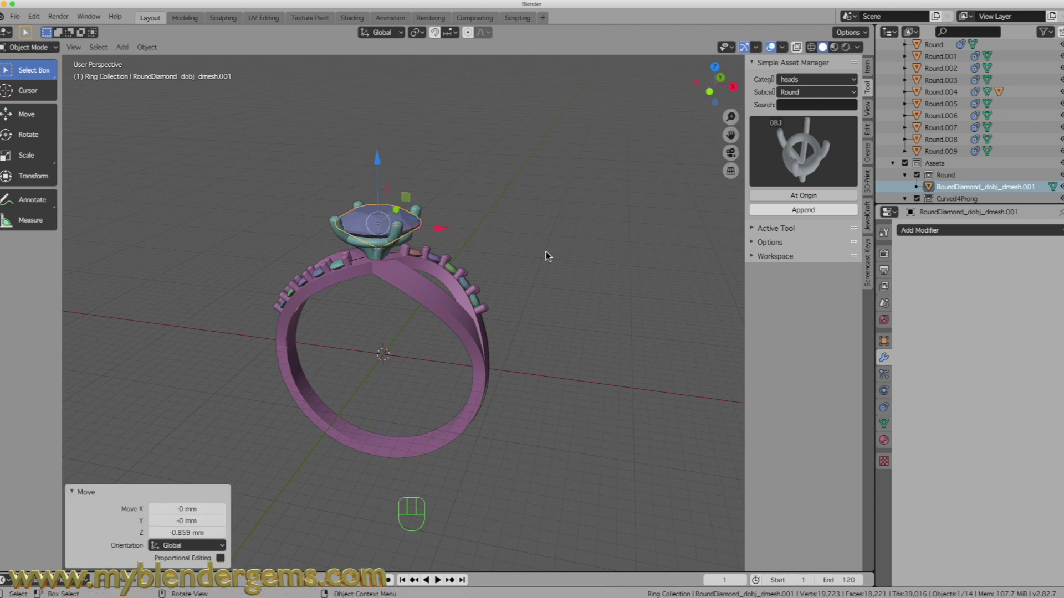
{"action": "middle_click_drag", "start_coordinate": [687, 142], "coordinate": [364, 264]}
{"action": "left_click", "coordinate": [401, 248]}
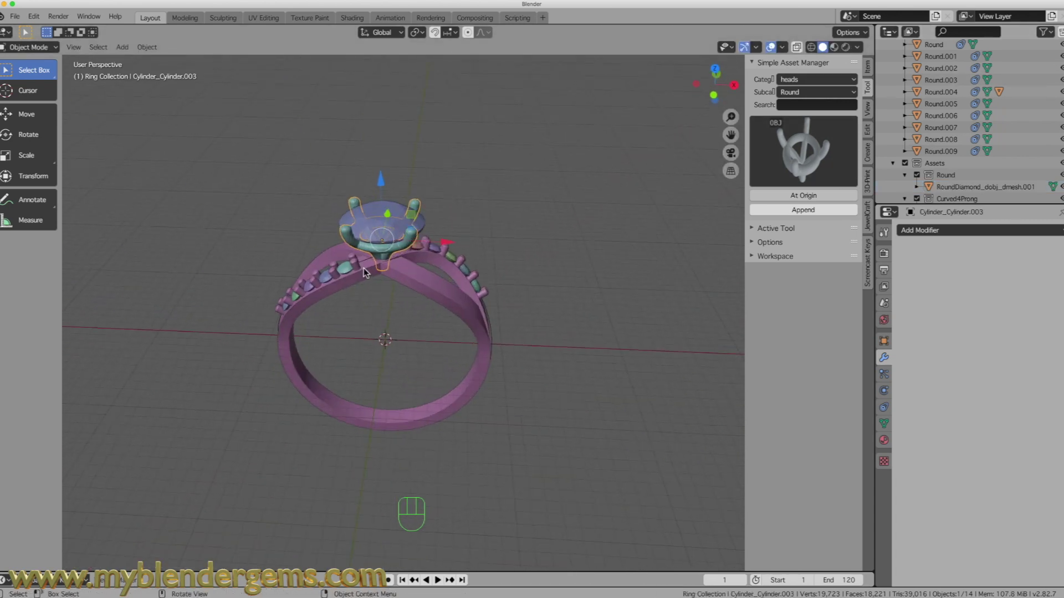
{"action": "key", "text": "s"}
{"action": "key", "text": "shift+z"}
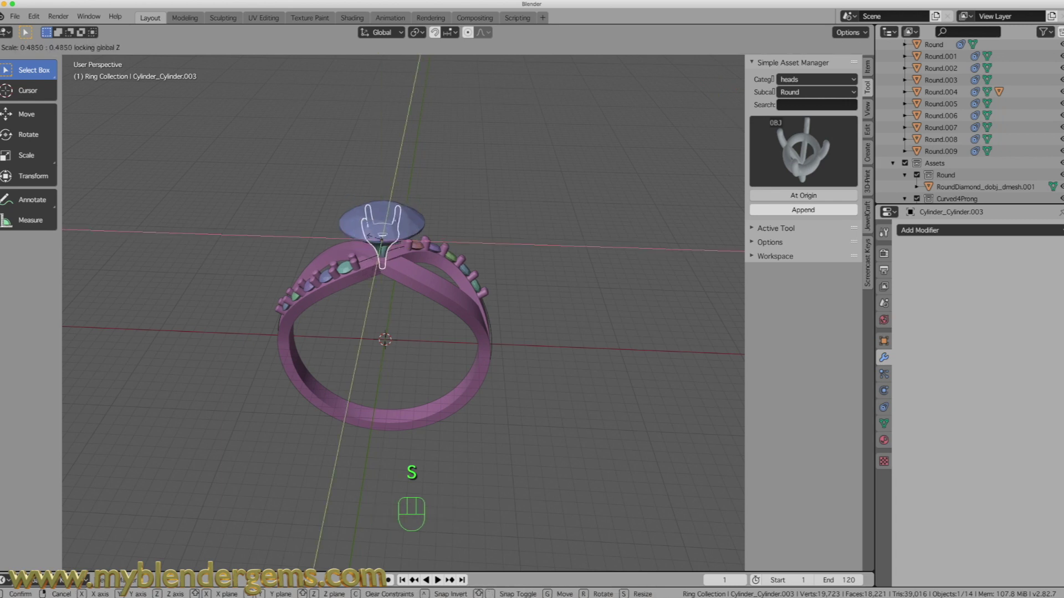
{"action": "left_click", "coordinate": [377, 242]}
{"action": "left_click", "coordinate": [406, 246]}
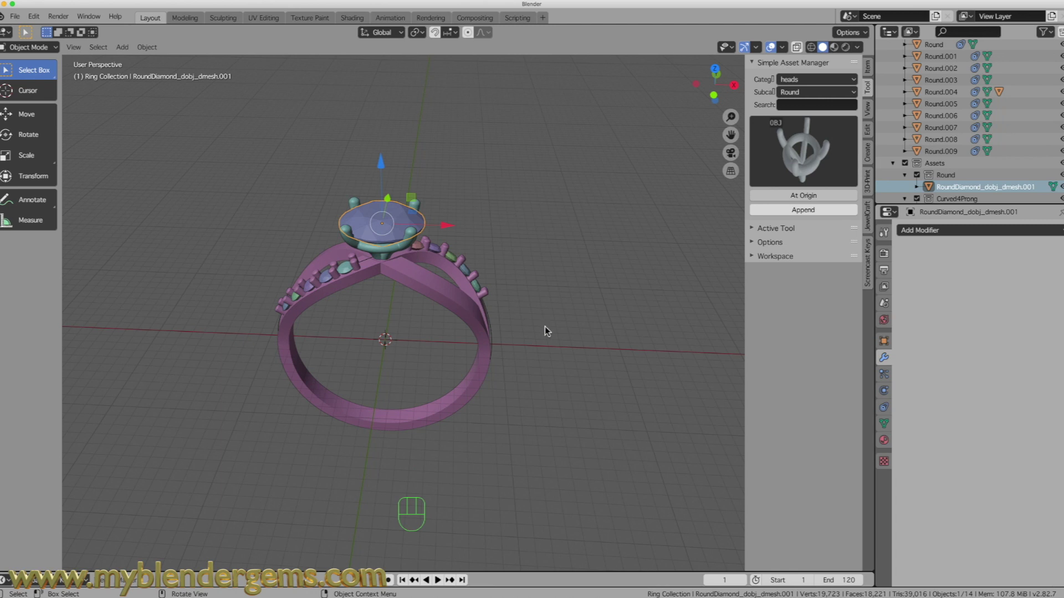
{"action": "key", "text": "s"}
{"action": "key", "text": "shift+z"}
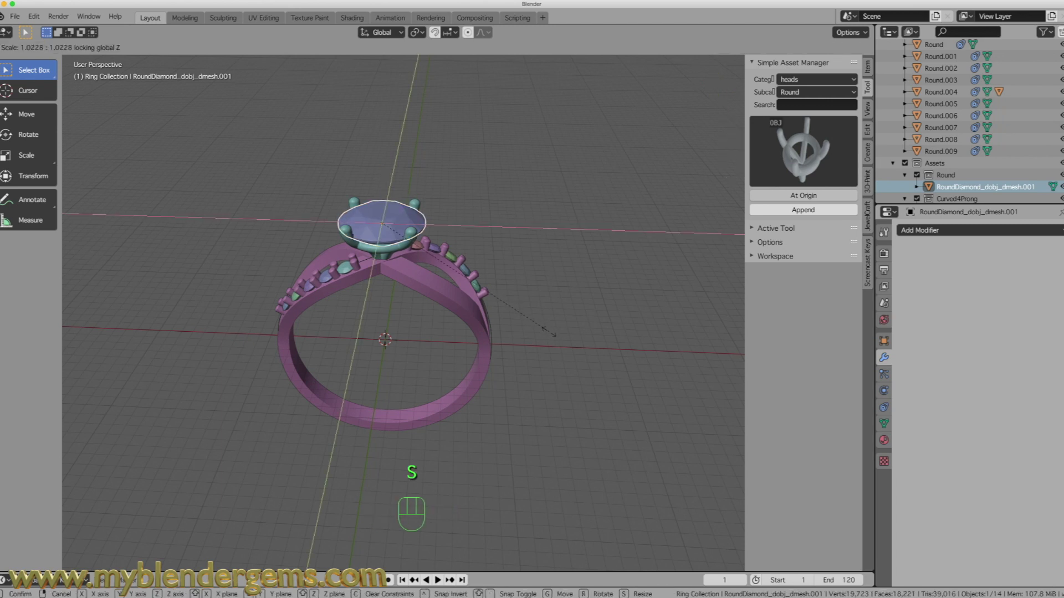
{"action": "left_click", "coordinate": [548, 333]}
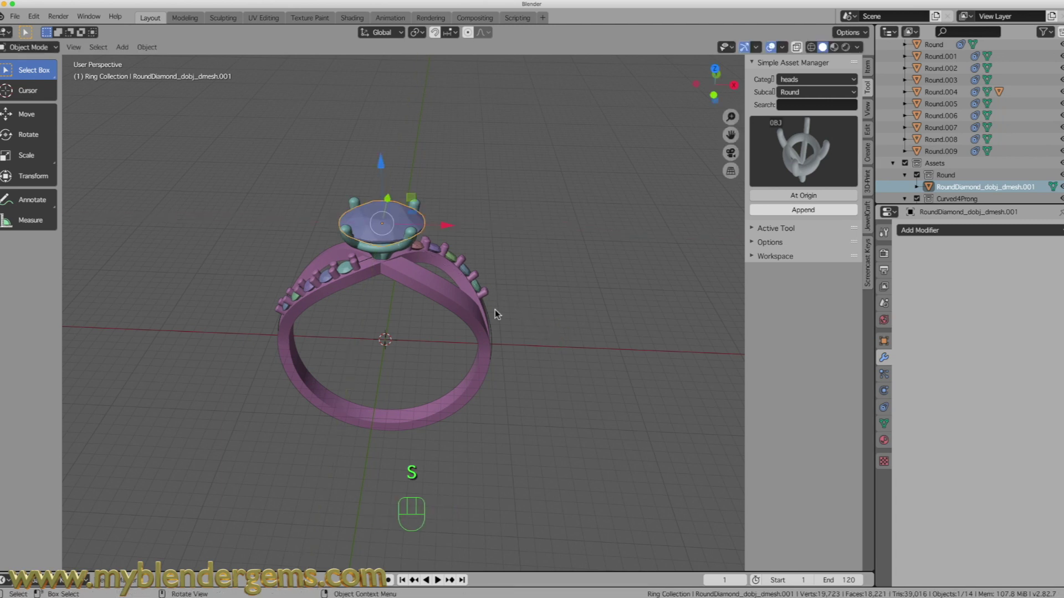
Widen the head in X and Y only by a factor of about 1.113.
{"action": "left_click", "coordinate": [369, 252]}
{"action": "key", "text": "s"}
{"action": "key", "text": "shift+z"}
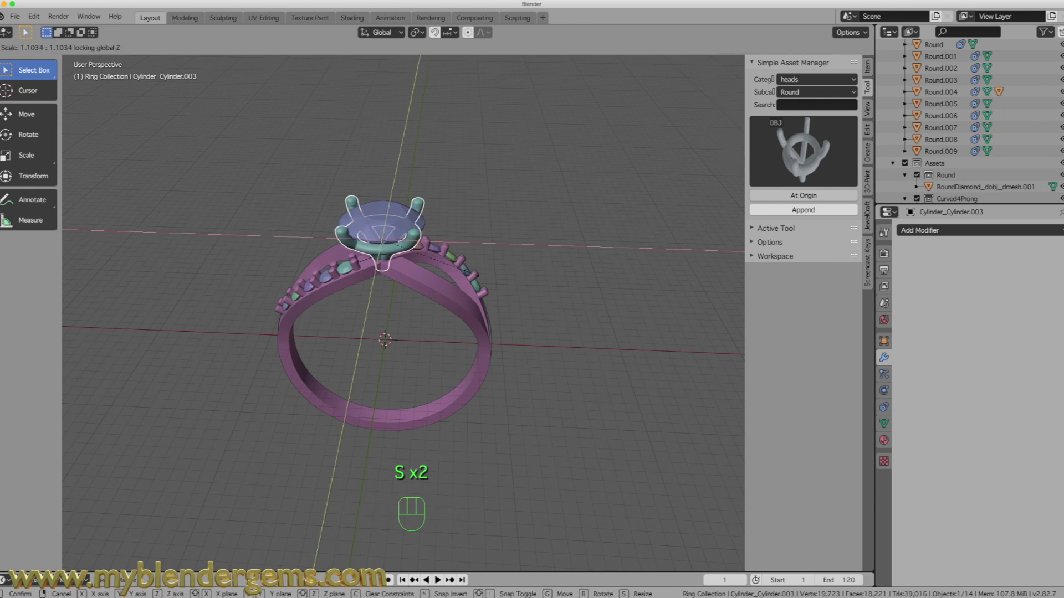
{"action": "left_click", "coordinate": [487, 267]}
Narrow the head in X and Y only by a factor of about 0.887.
{"action": "middle_click_drag", "start_coordinate": [453, 239], "coordinate": [444, 257]}
{"action": "key", "text": "s"}
{"action": "key", "text": "shift+z"}
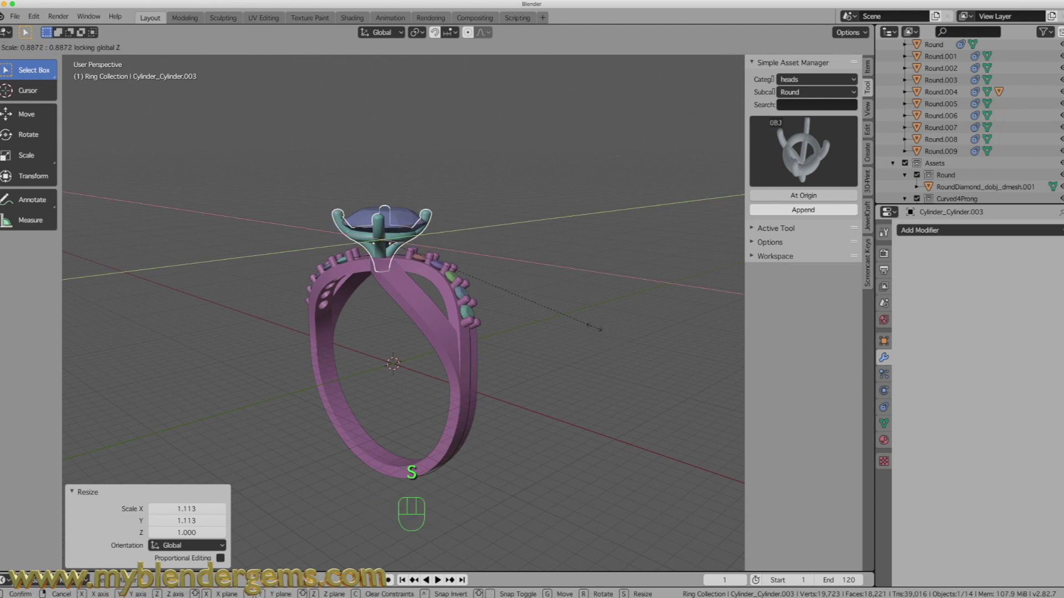
{"action": "left_click", "coordinate": [594, 331]}
Scale the head along Z by about 0.907 to shorten its prongs and base.
{"action": "middle_click_drag", "start_coordinate": [593, 332], "coordinate": [552, 300]}
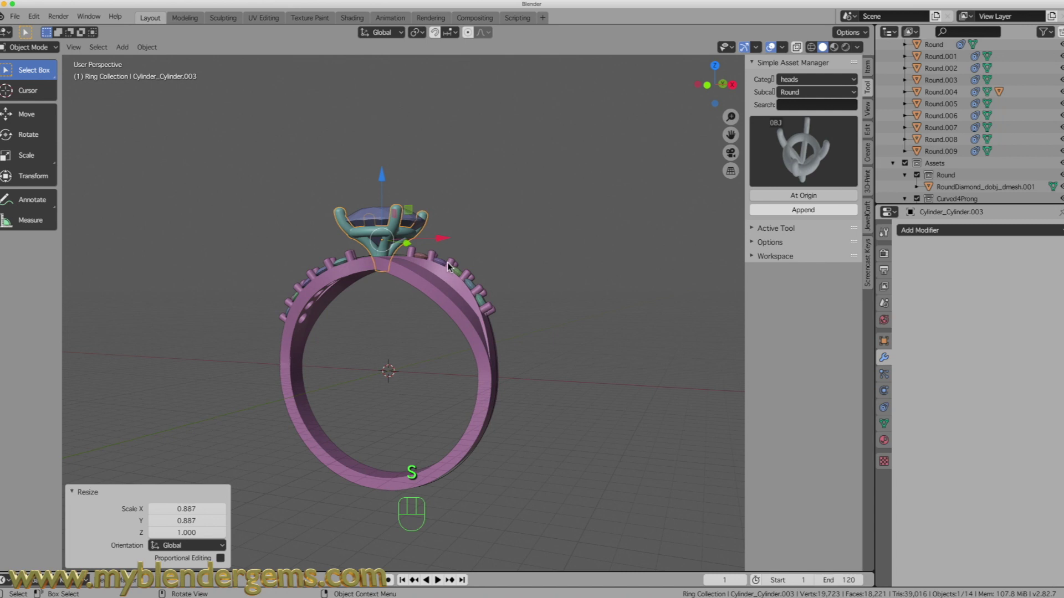
{"action": "key", "text": "s"}
{"action": "key", "text": "z"}
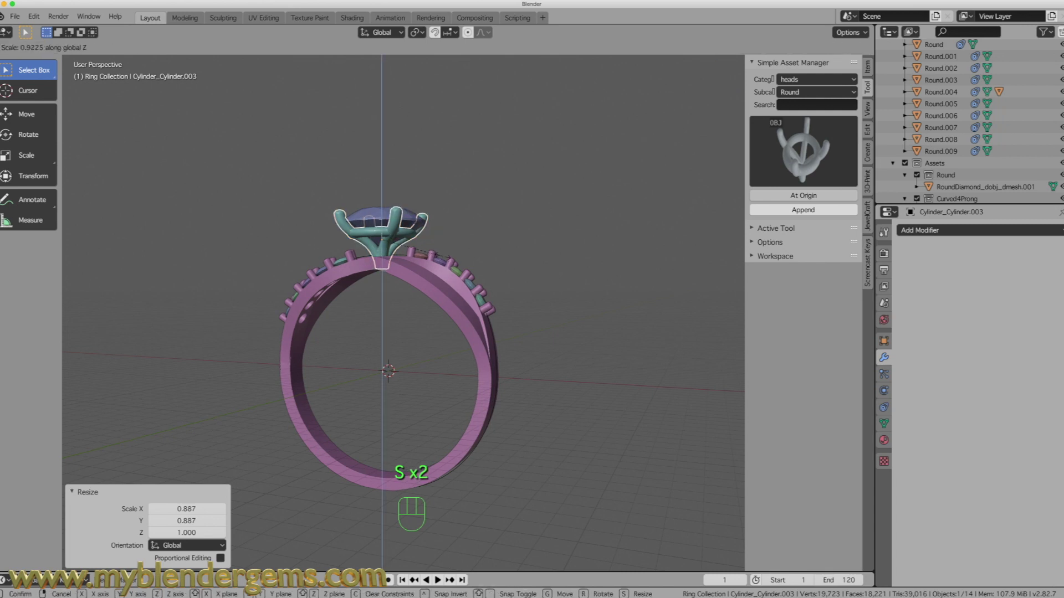
{"action": "left_click", "coordinate": [454, 302]}
Examine the assembled ring, head and stones from several angles, in solid view and in rendered view above the reflective floor.
{"action": "middle_click_drag", "start_coordinate": [454, 301], "coordinate": [413, 206]}
{"action": "middle_click_drag", "start_coordinate": [412, 248], "coordinate": [314, 309]}
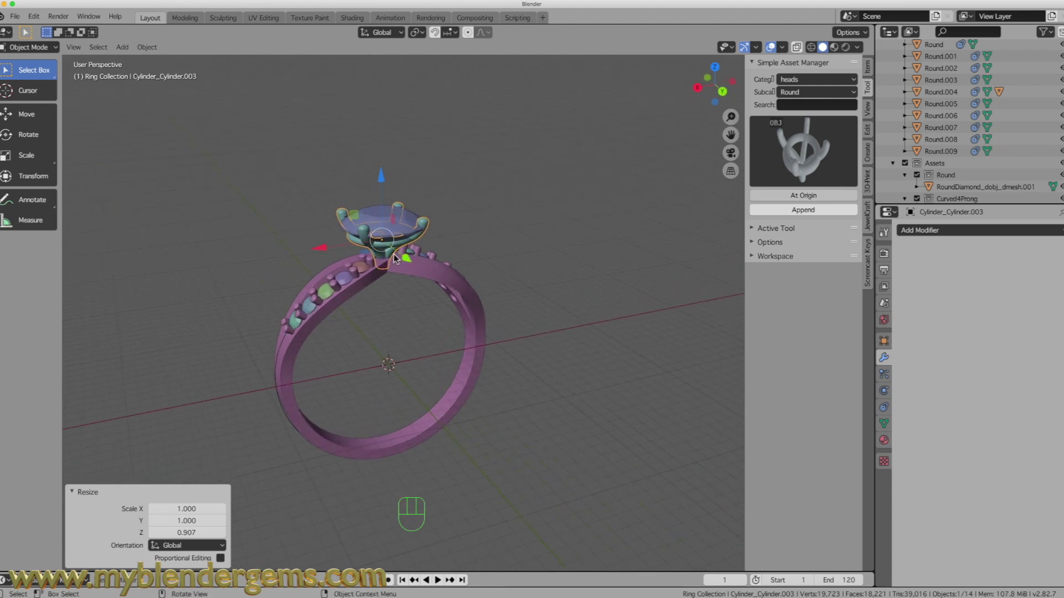
{"action": "middle_click_drag", "start_coordinate": [398, 238], "coordinate": [413, 299]}
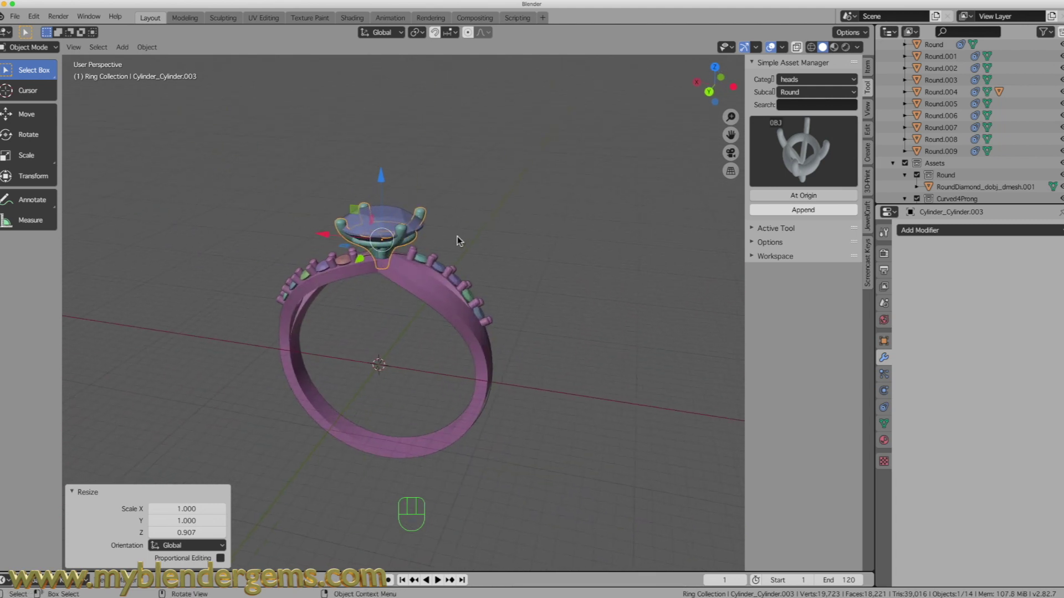
{"action": "middle_click_drag", "start_coordinate": [382, 248], "coordinate": [589, 228]}
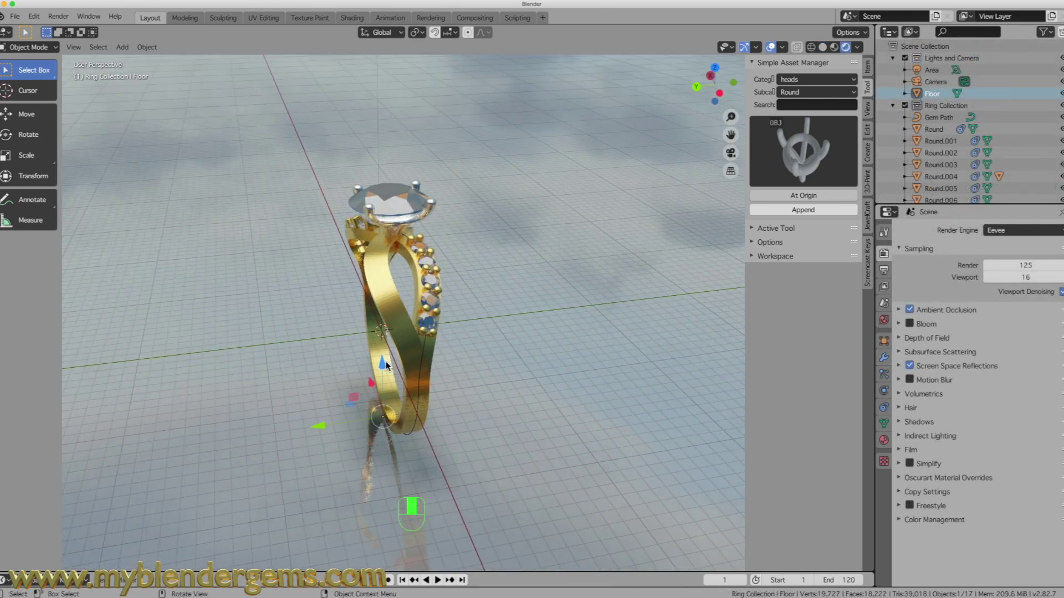
{"action": "middle_click_drag", "start_coordinate": [418, 353], "coordinate": [391, 247]}
{"action": "middle_click_drag", "start_coordinate": [242, 322], "coordinate": [373, 311]}
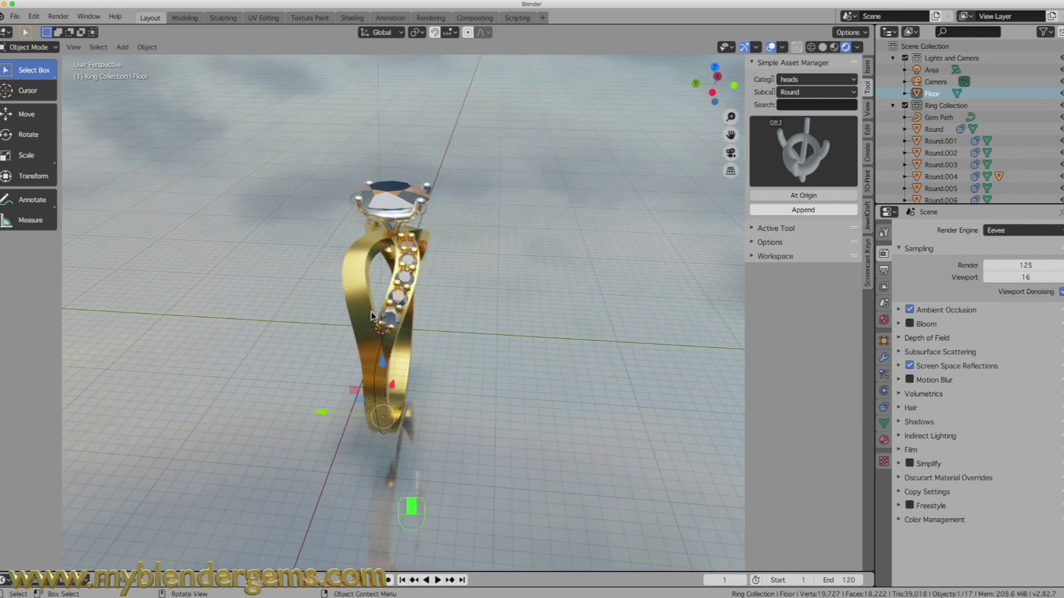
{"action": "middle_click_drag", "start_coordinate": [410, 274], "coordinate": [355, 360]}
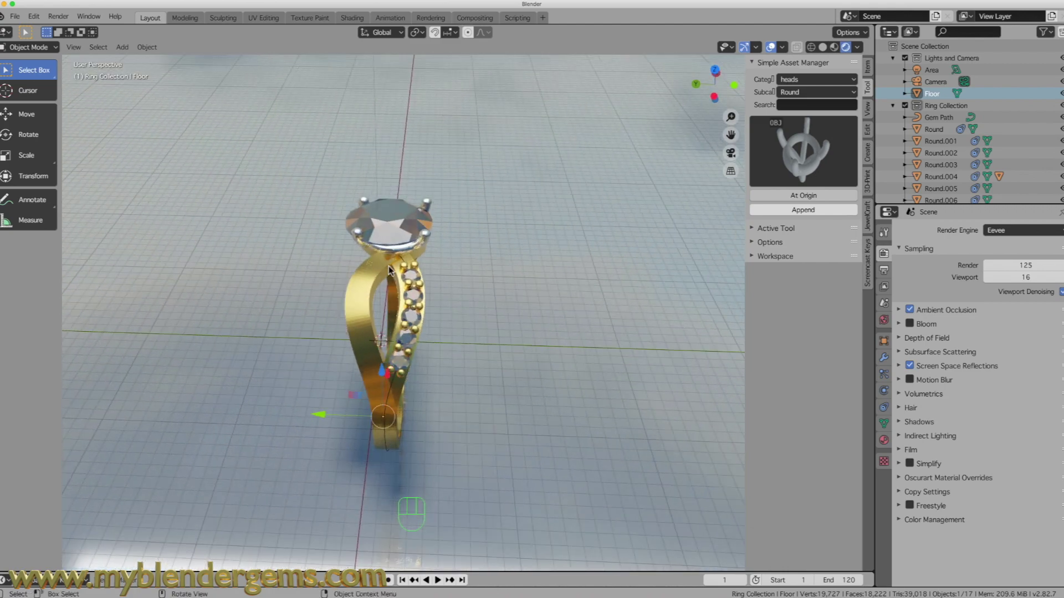
{"action": "middle_click_drag", "start_coordinate": [432, 272], "coordinate": [315, 271]}
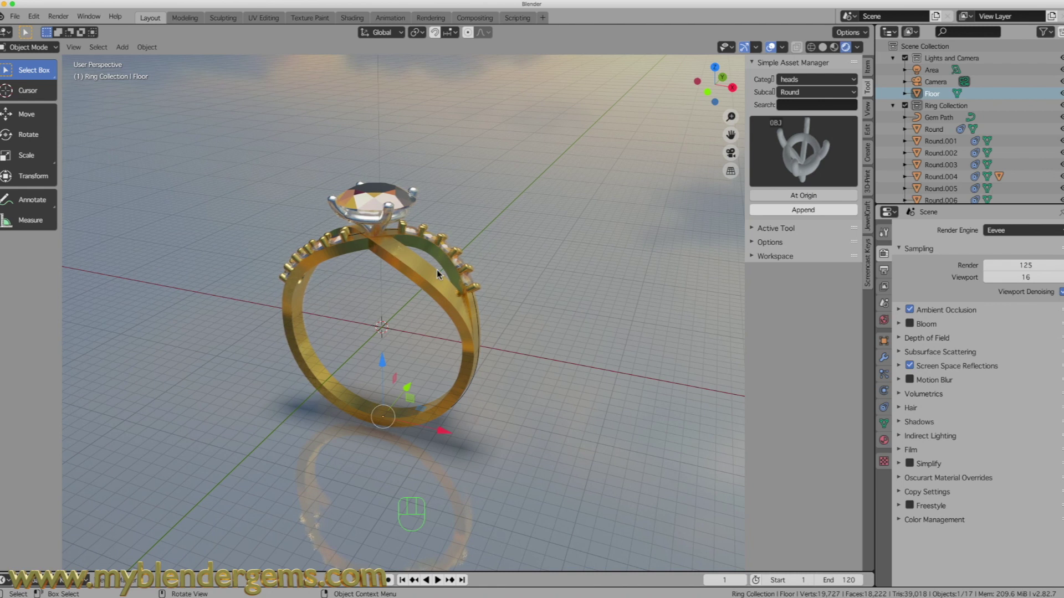
{"action": "middle_click_drag", "start_coordinate": [388, 375], "coordinate": [460, 312]}
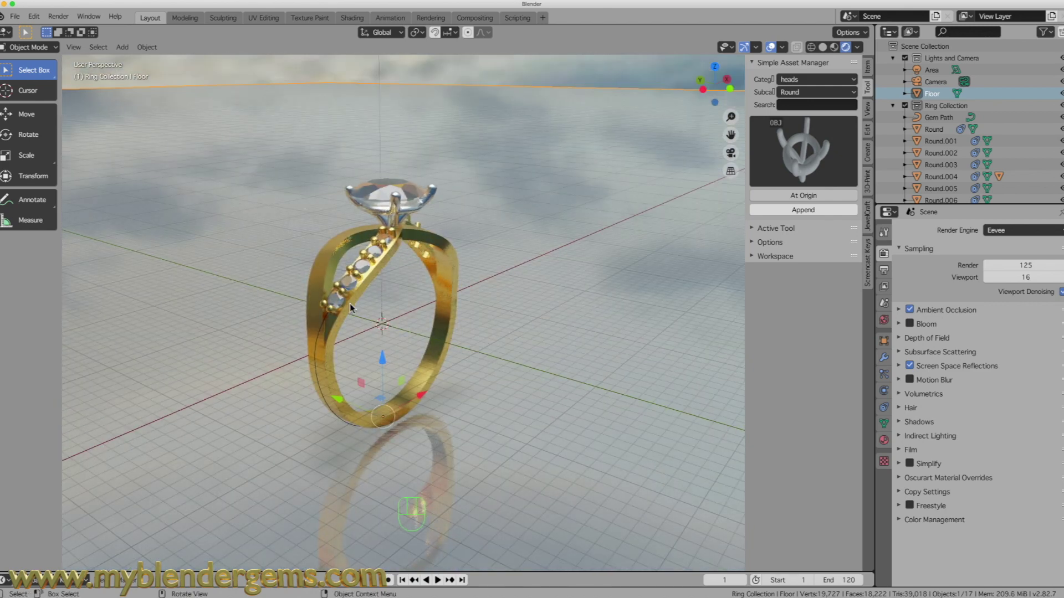